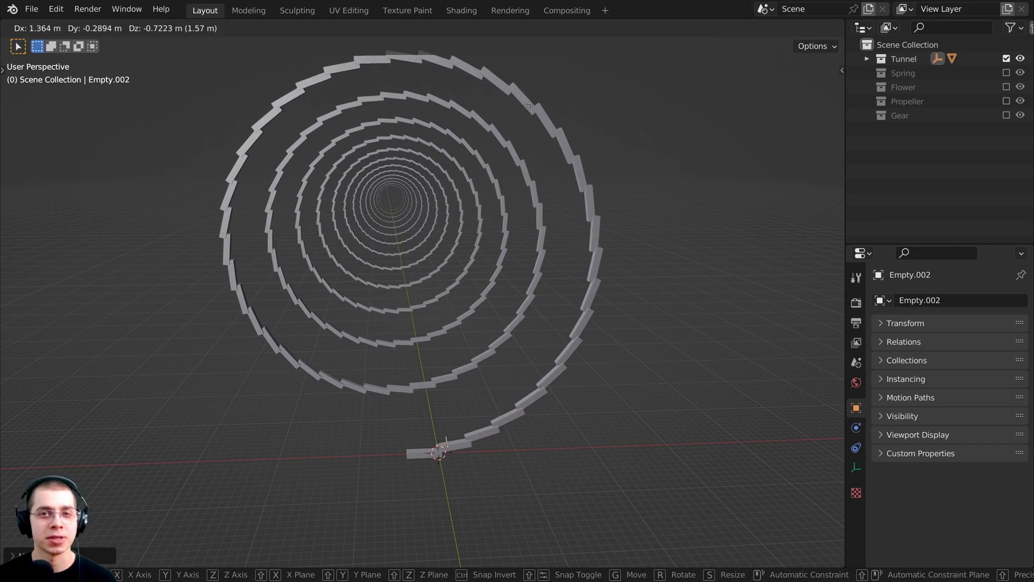
Rotate the selected empty to reshape the spiral tunnel array
key("r")
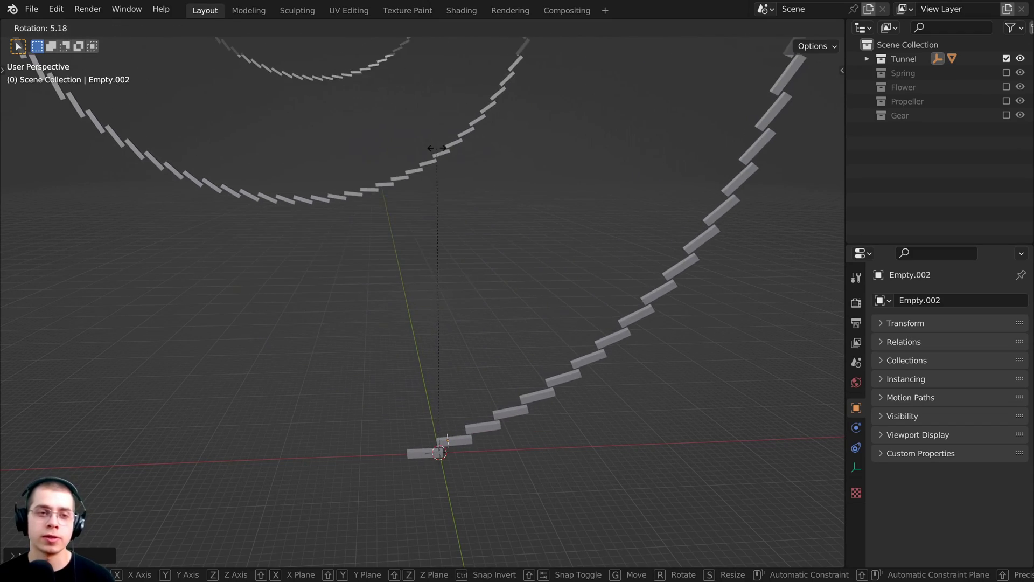
left_click(412, 131)
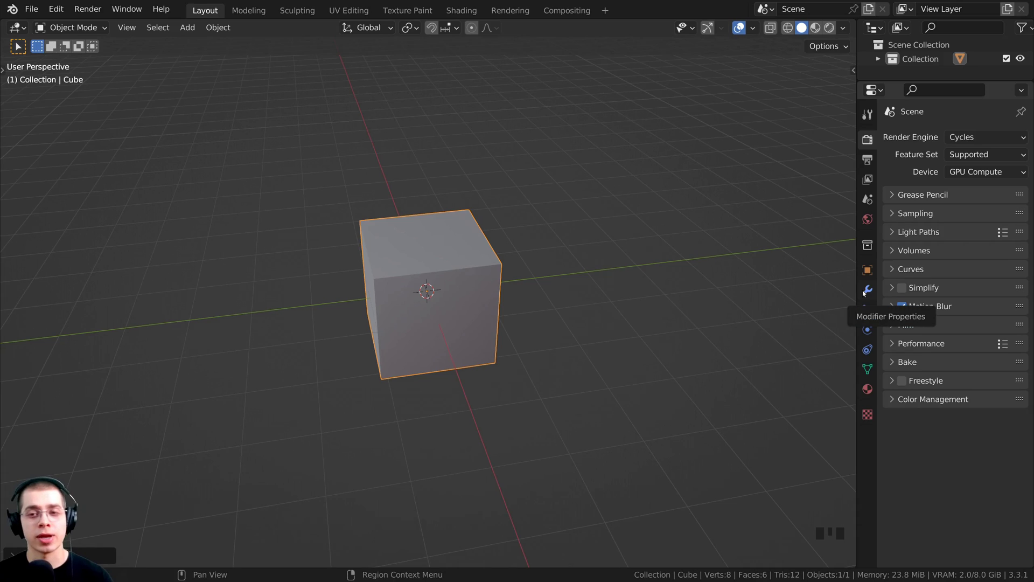
Add an Array modifier to the cube and widen the area showing its settings
left_click(866, 291)
left_click_drag(856, 287, 803, 284)
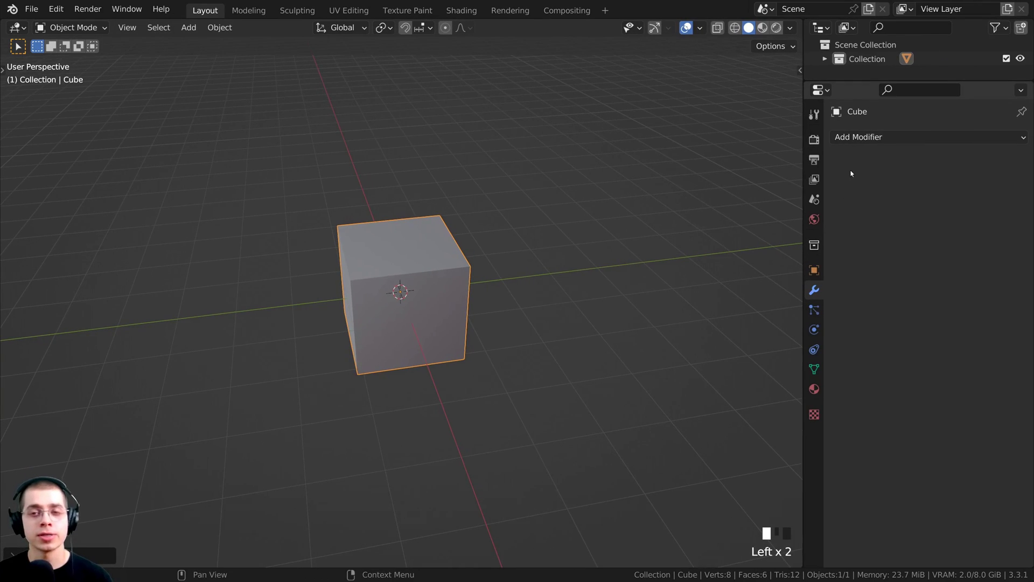
left_click(859, 138)
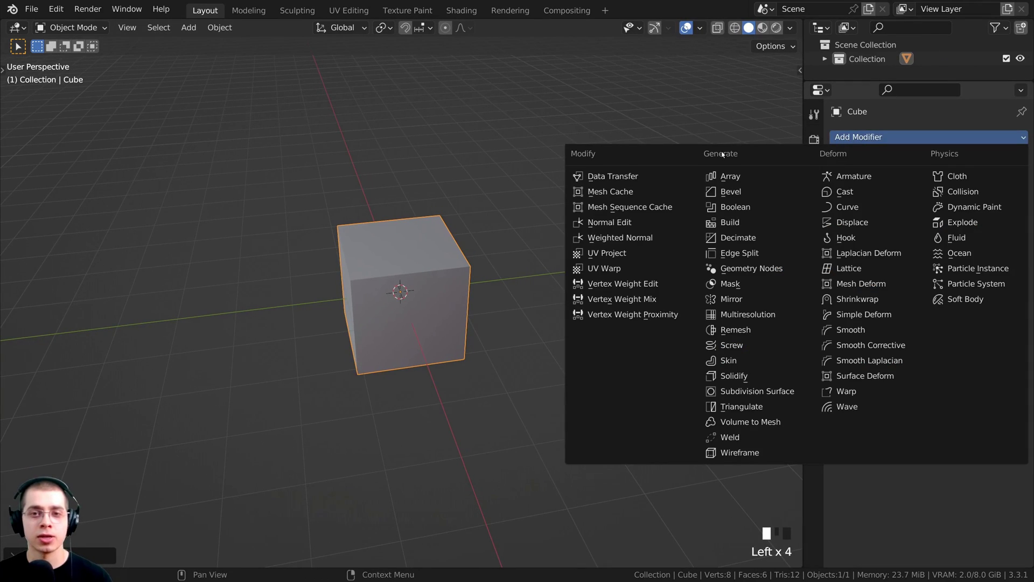
left_click(736, 176)
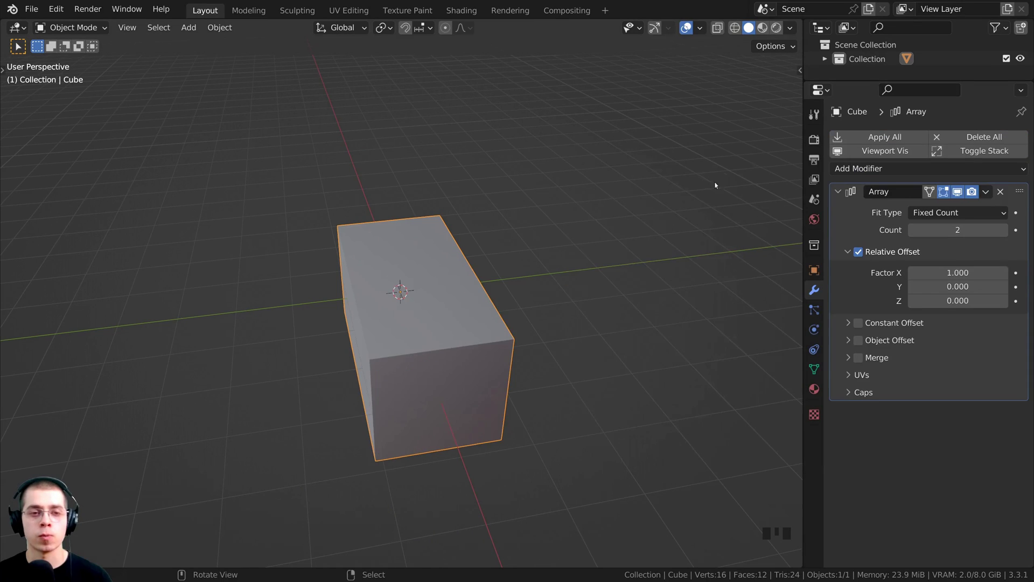
Set the cube array's count to 4
middle_click_drag(714, 185, 346, 234)
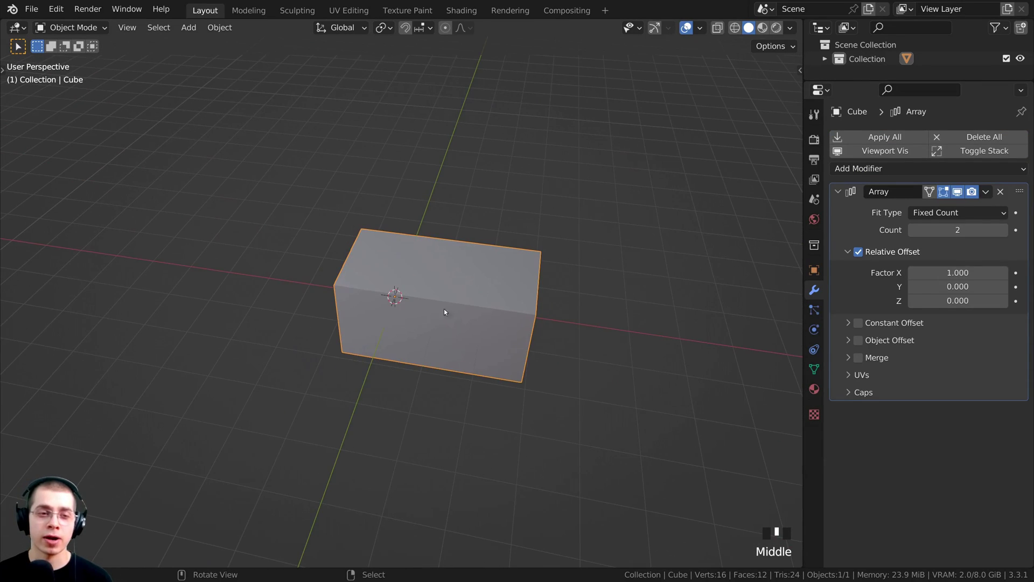
scroll(361, 264, "up", 2)
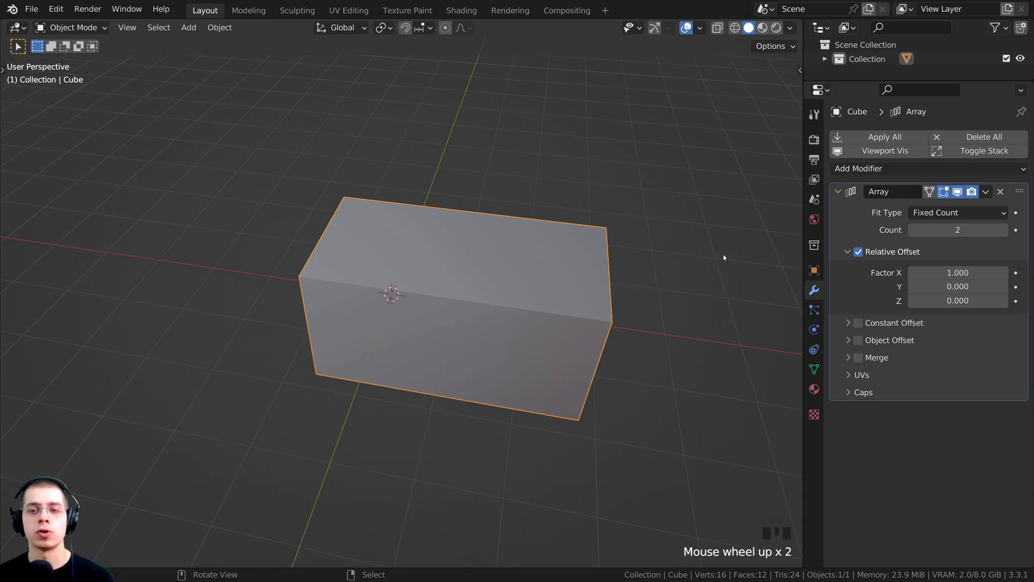
left_click(1002, 231)
left_click(1002, 232)
scroll(540, 283, "down", 2)
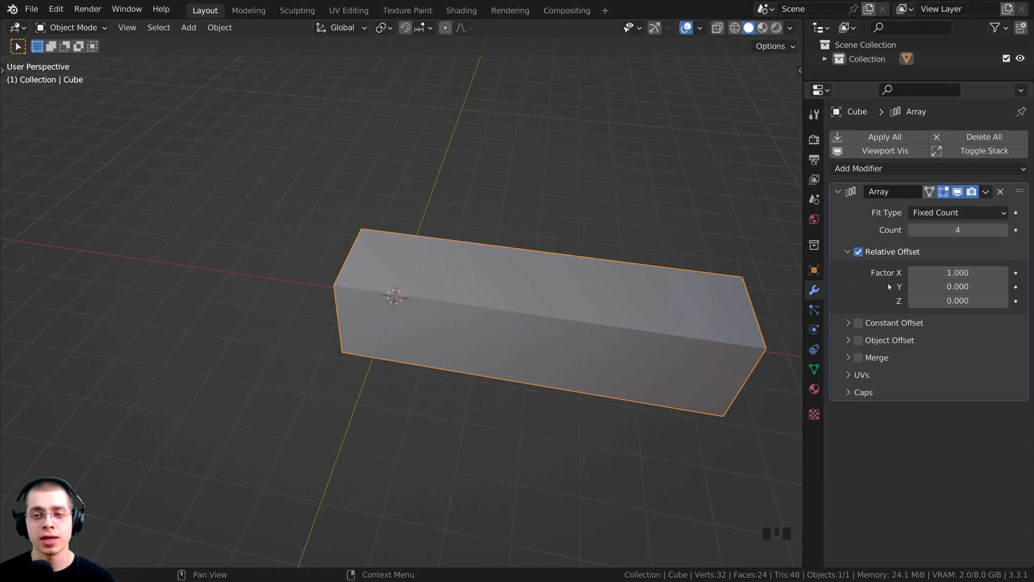
Space the cube copies apart with a relative offset X factor of 1.460
middle_click_drag(377, 215, 356, 252)
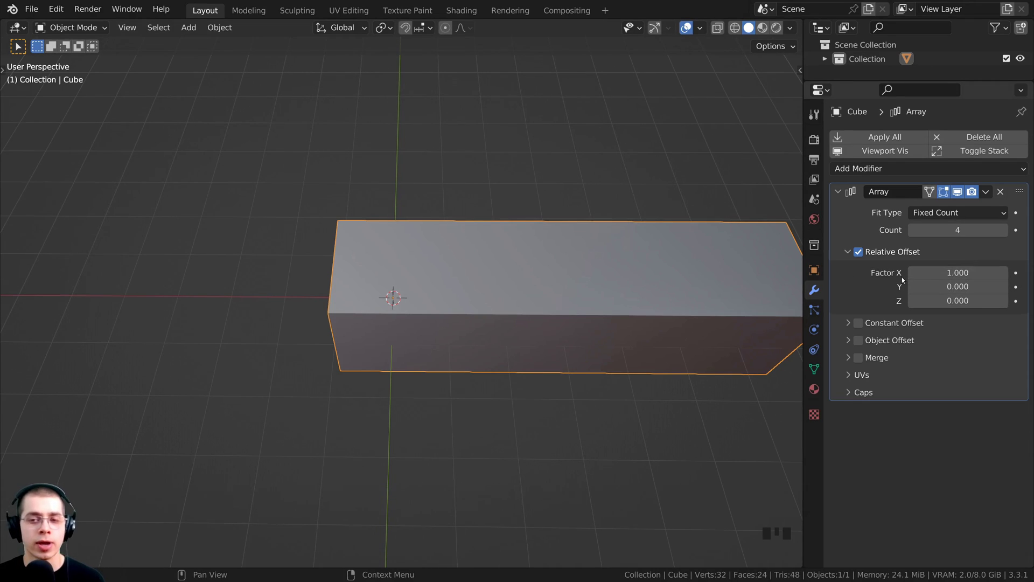
scroll(342, 282, "down", 2)
middle_click_drag(342, 282, 299, 322)
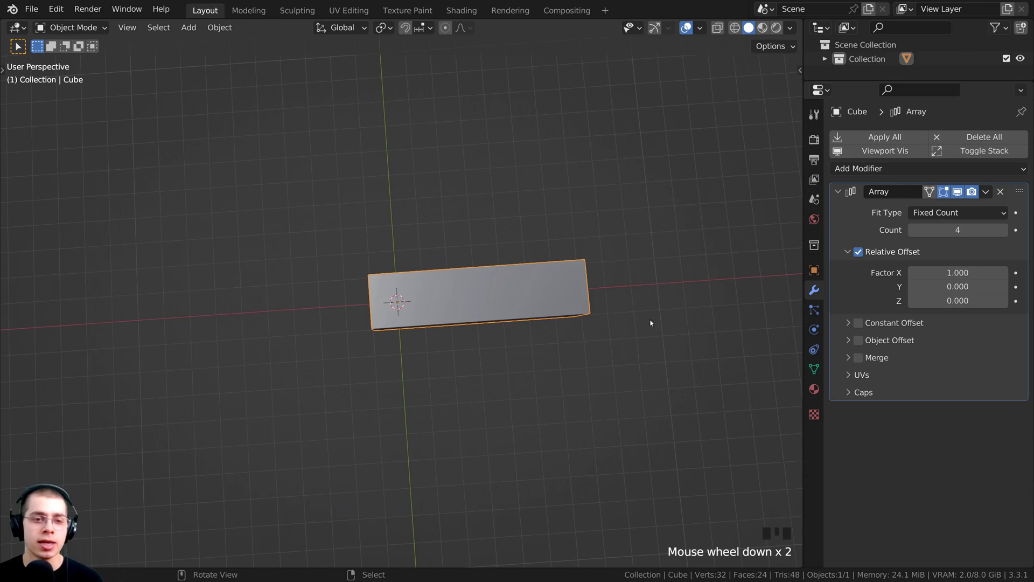
scroll(619, 286, "up", 2)
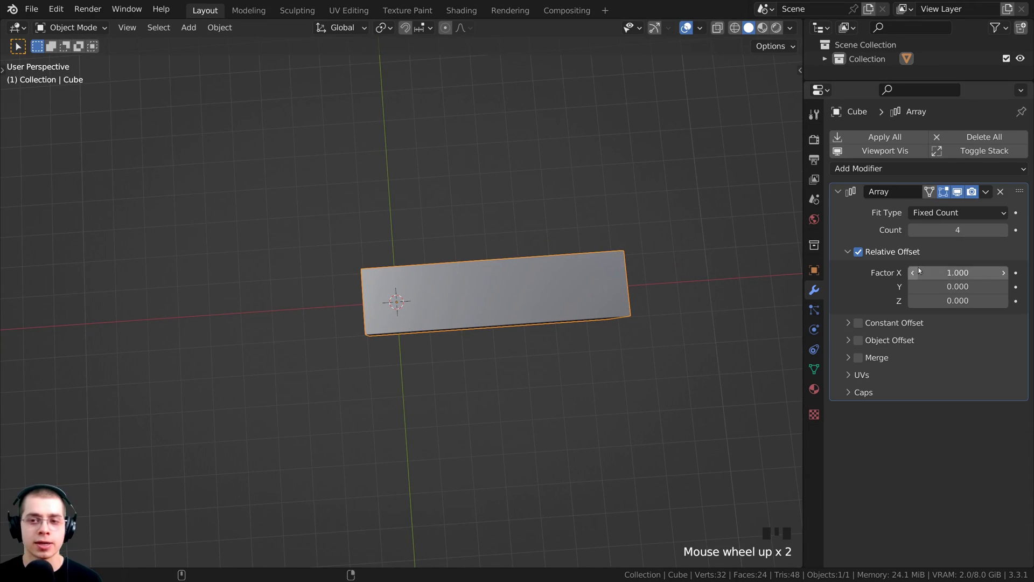
left_click_drag(919, 273, 948, 272, "shift")
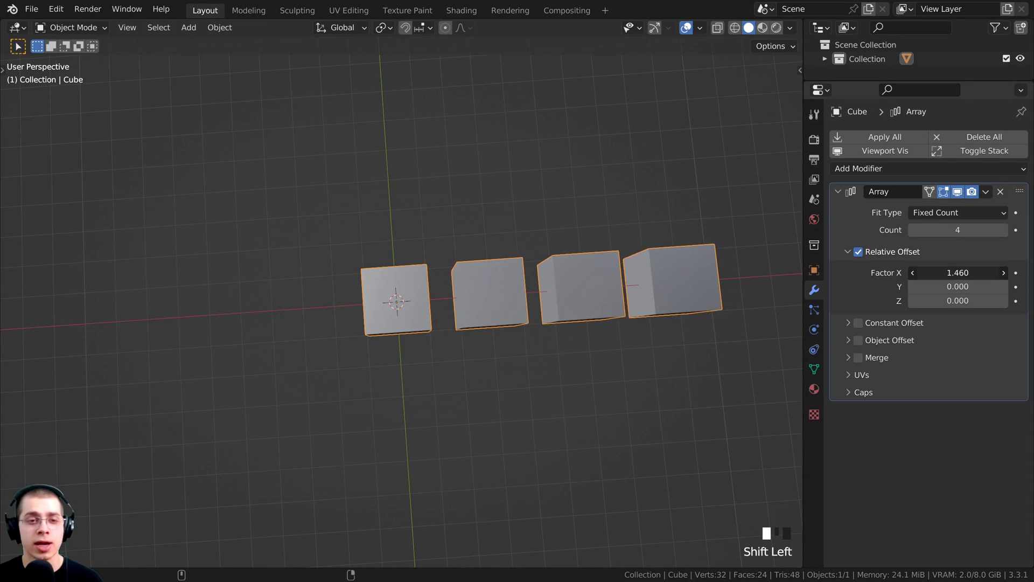
Try out the Y and Z relative offset factors of the cube array
middle_click_drag(631, 277, 651, 283)
scroll(383, 263, "up", 4)
scroll(372, 264, "down", 2)
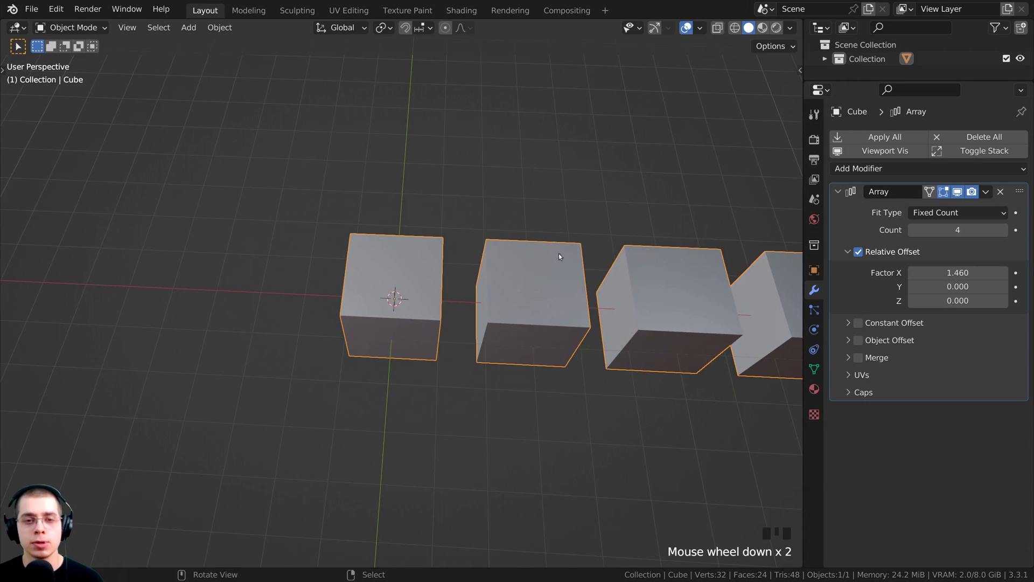
middle_click_drag(715, 259, 679, 248, "shift")
left_click(958, 287, "shift")
mouse_move(958, 286)
left_mouse_down("shift")
mouse_move(978, 286)
mouse_move(955, 287)
mouse_move(959, 301)
mouse_move(976, 300)
mouse_move(958, 301)
left_mouse_up("shift")
Add a Plain Axes empty and move it to about X 1.35 m, Y 1.25 m, Z 1.65 m
middle_click_drag(345, 232, 307, 224)
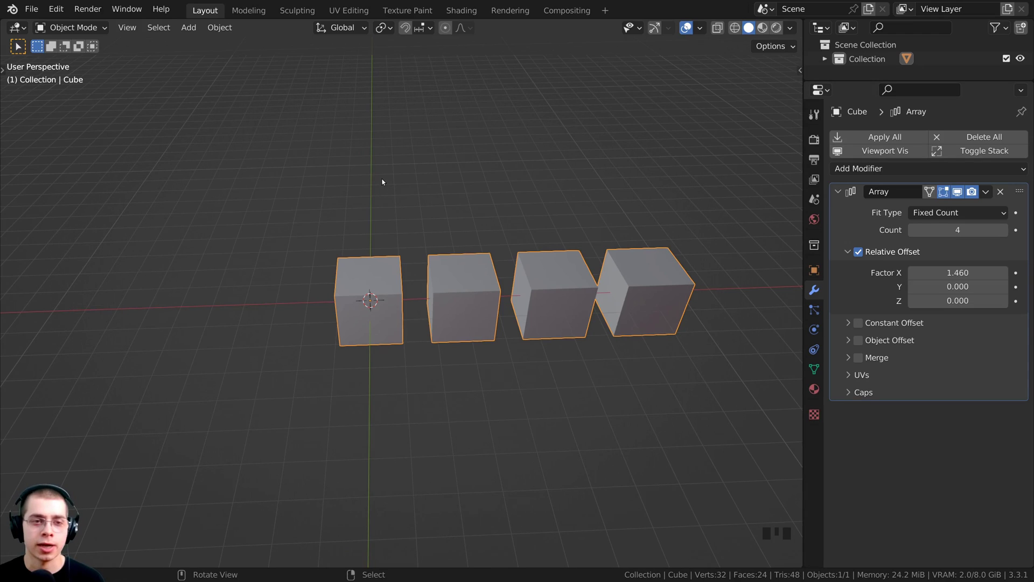
key("shift+a")
mouse_move(396, 318)
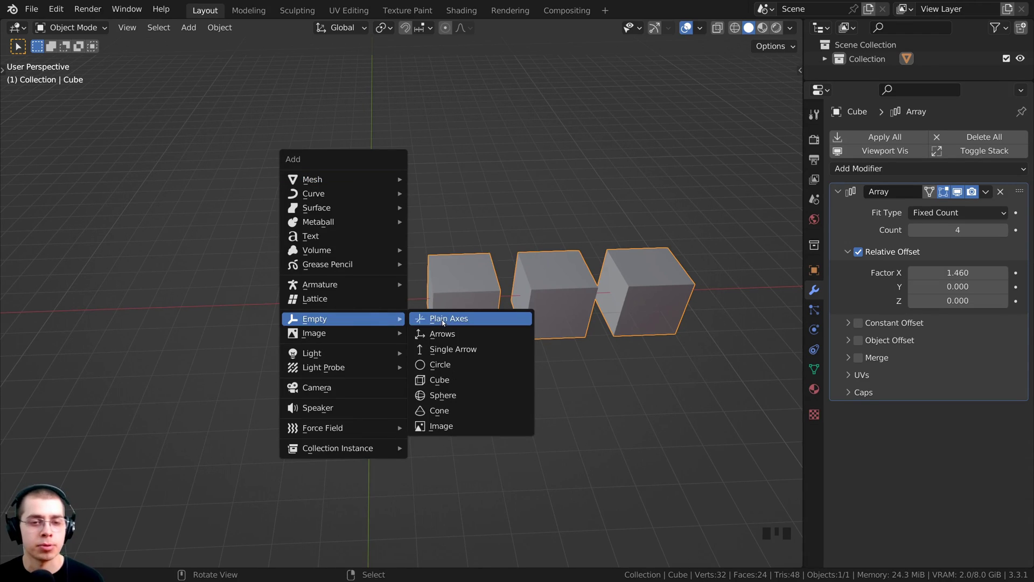
left_click(442, 319)
key("g")
left_click(440, 264)
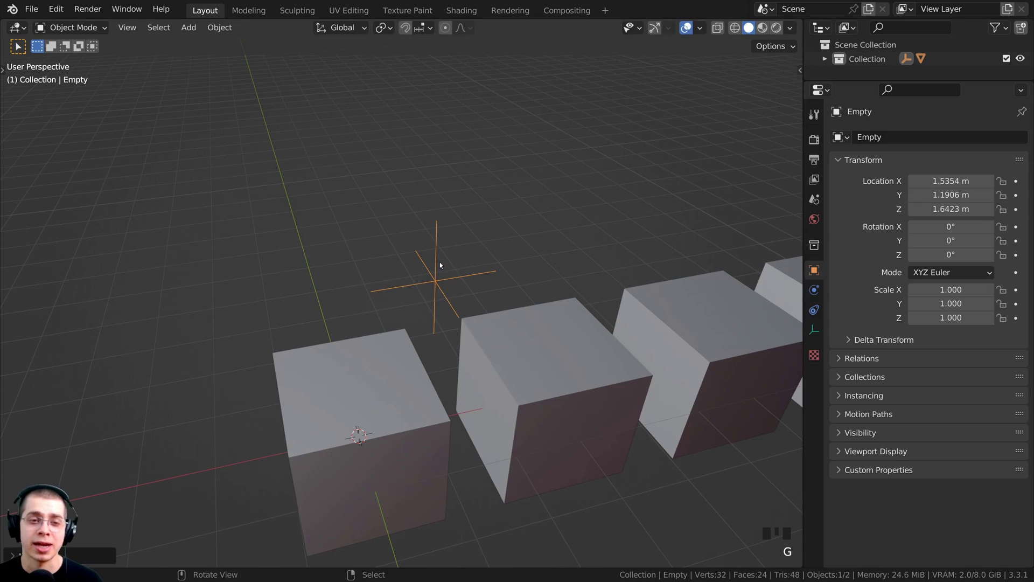
key("g")
left_click(427, 264)
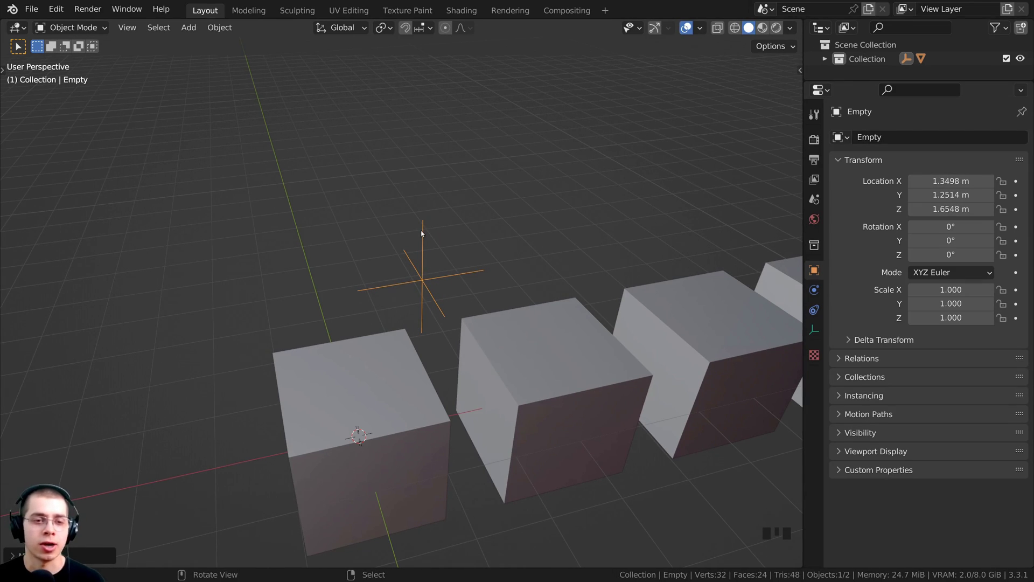
Enable Object Offset in the cube's Array modifier and use the empty as its offset object
scroll(397, 353, "down", 3)
middle_click_drag(397, 354, 370, 292, "shift")
right_click(371, 292)
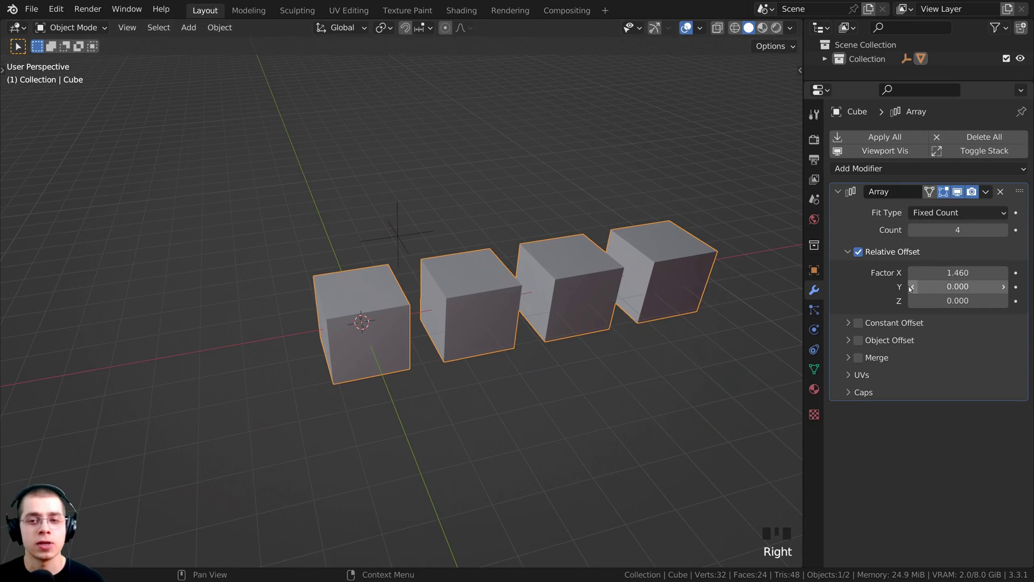
left_click(848, 340)
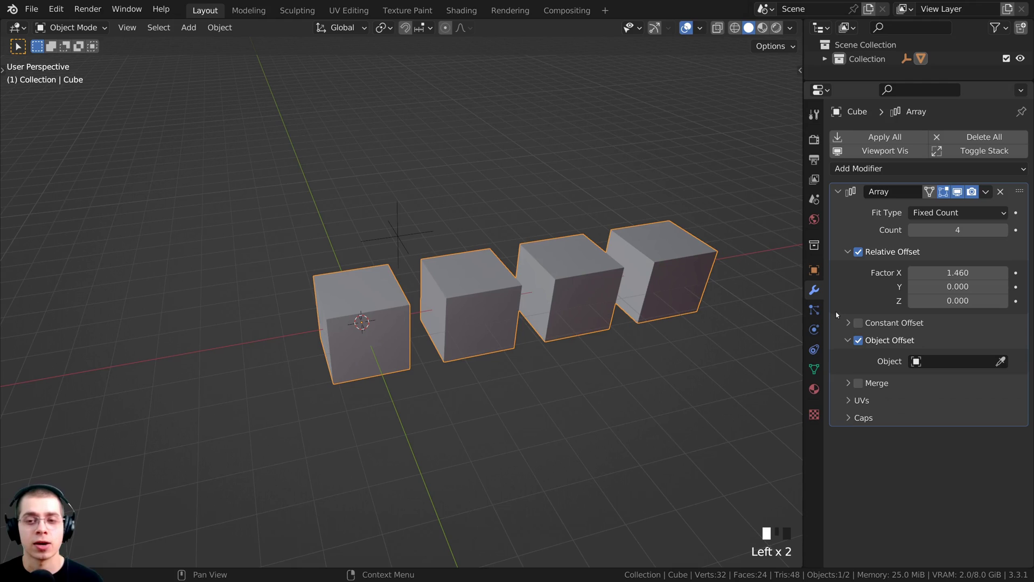
left_click(917, 363)
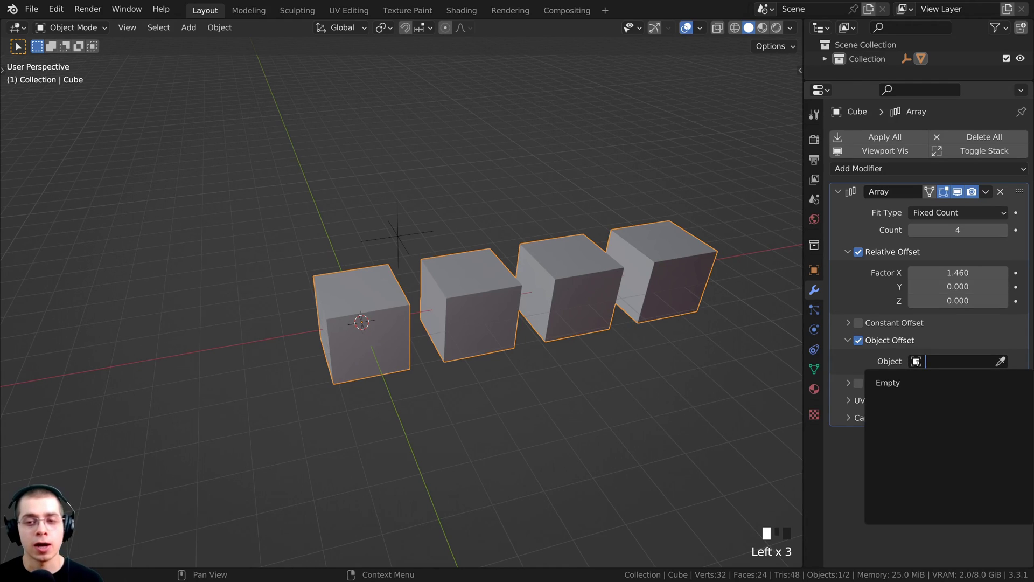
left_click(1001, 361)
left_click(407, 232)
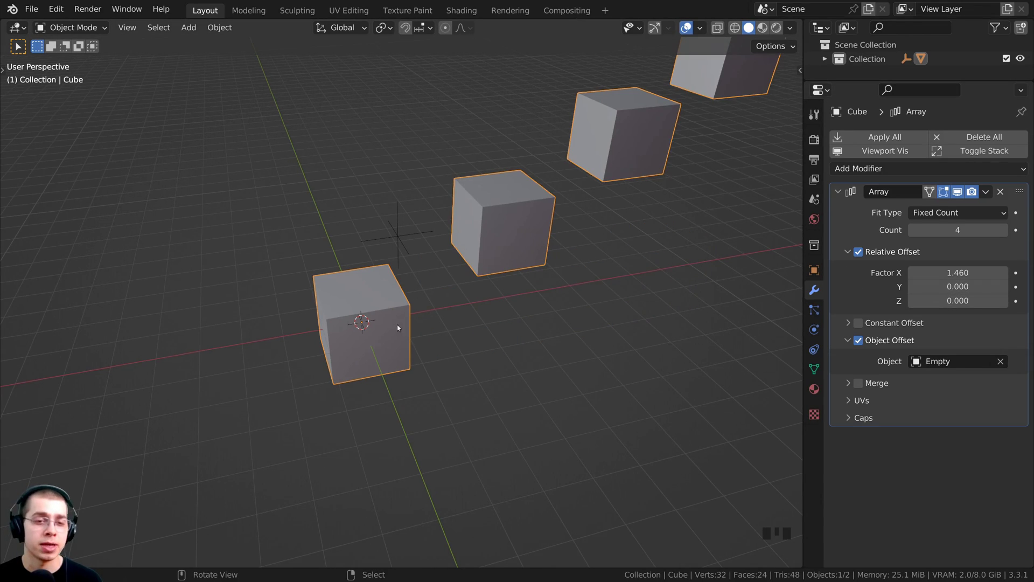
Move the empty to about X 1.6 m, Y 1.1 m, Z 1.6 m to reposition the array copies
scroll(309, 307, "down", 1)
scroll(401, 282, "up", 2)
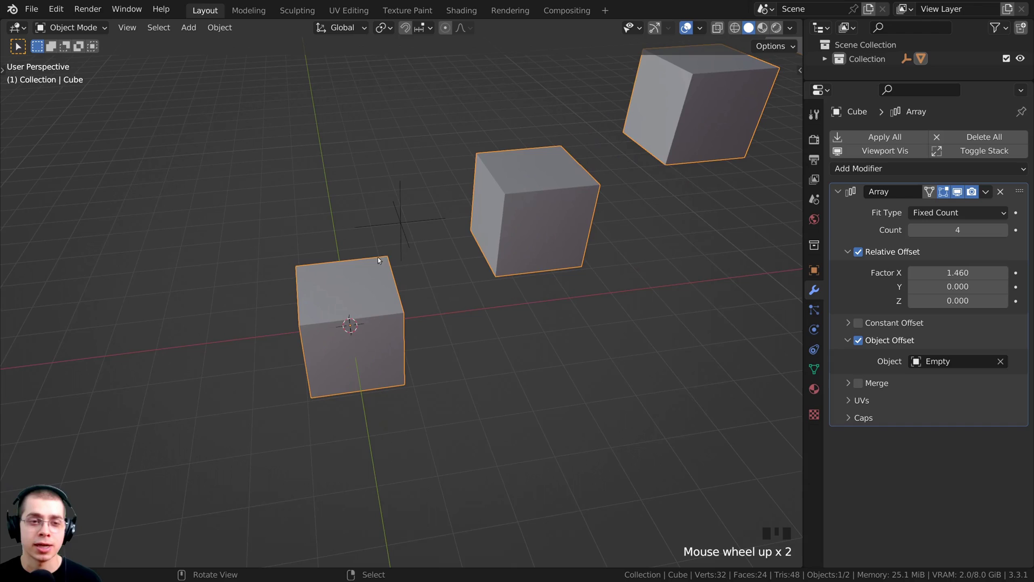
right_click(422, 220)
scroll(462, 237, "up", 2)
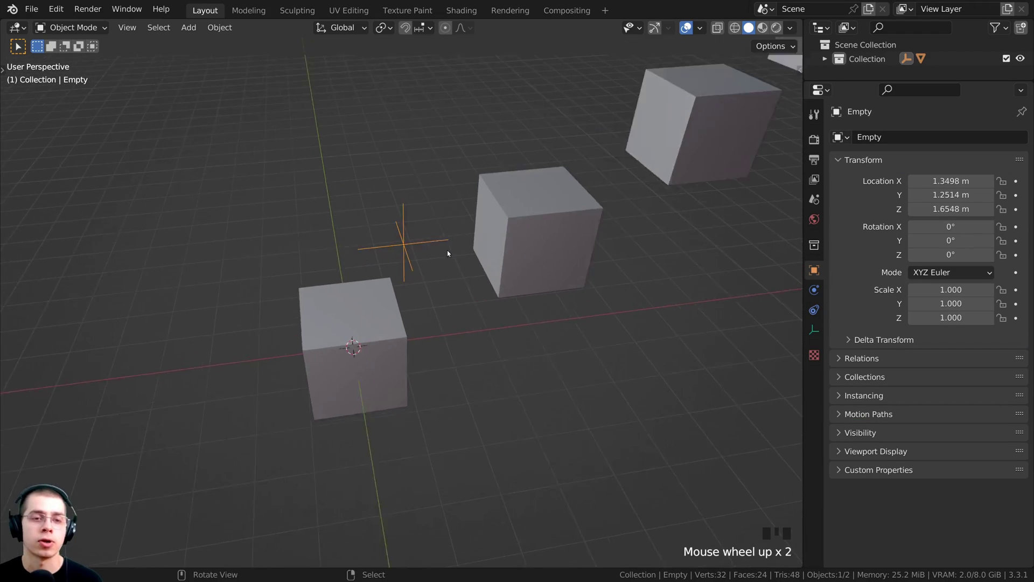
middle_click_drag(448, 249, 436, 199)
key("g")
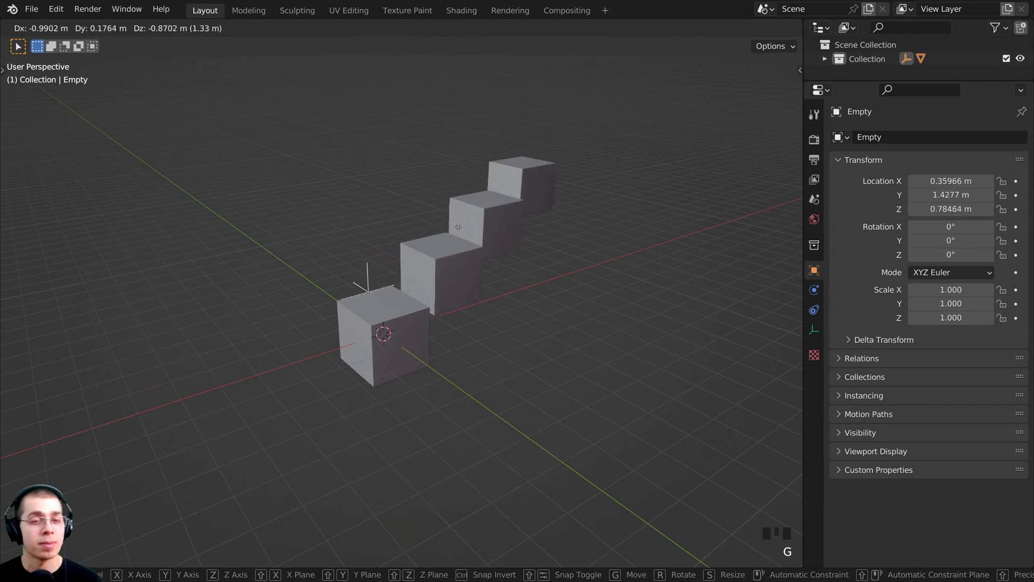
key("g")
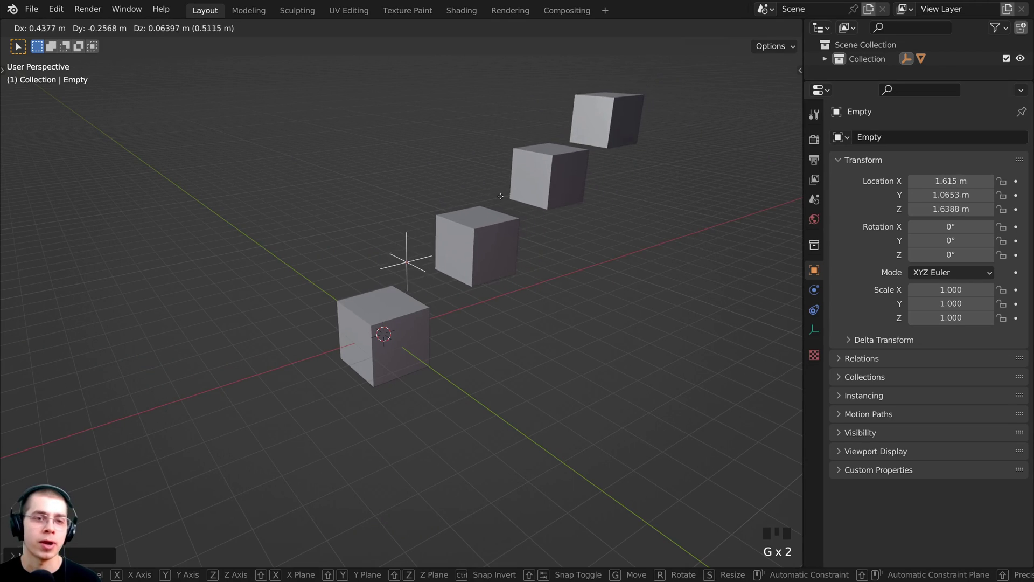
left_click(512, 192)
Set the cube array's relative offset X factor to 1
middle_click_drag(512, 191, 486, 218)
right_click(399, 328)
scroll(399, 329, "up", 1)
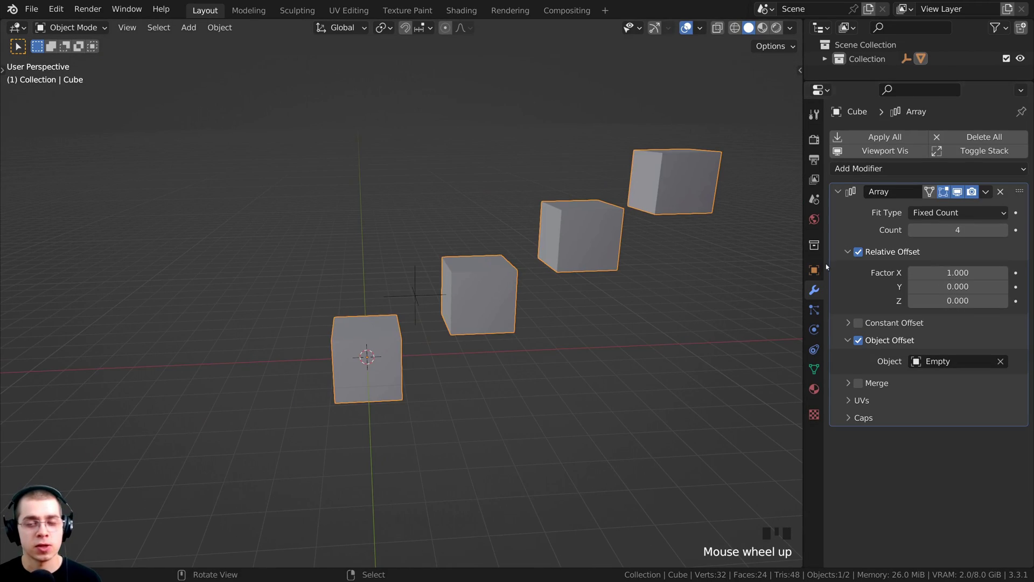
left_click(911, 273)
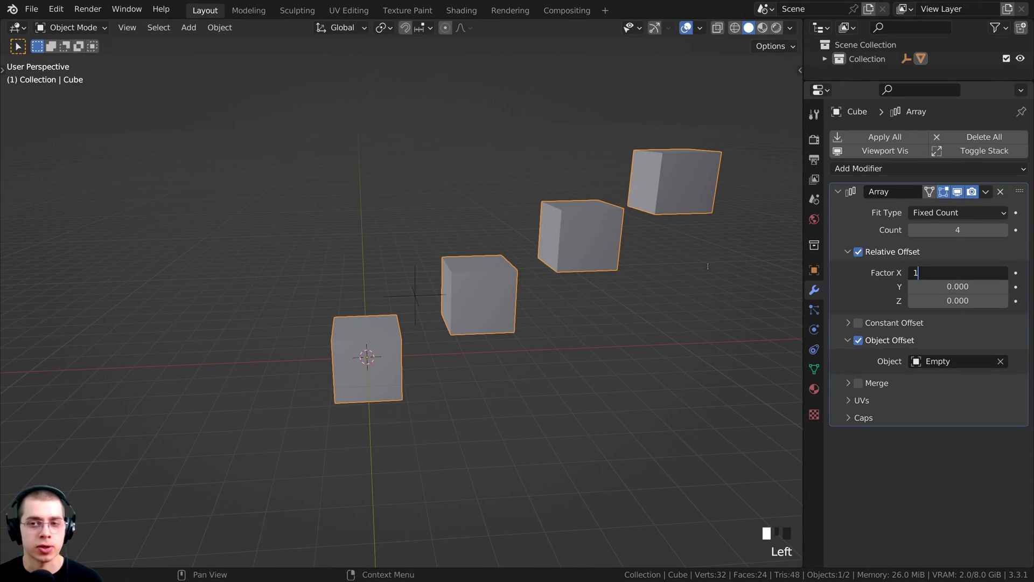
key("Return")
Move the empty farther from the first cube, to about X 4.3 m, Y 1.5 m, Z 3.4 m
middle_click_drag(374, 300, 410, 300)
scroll(416, 300, "up", 2)
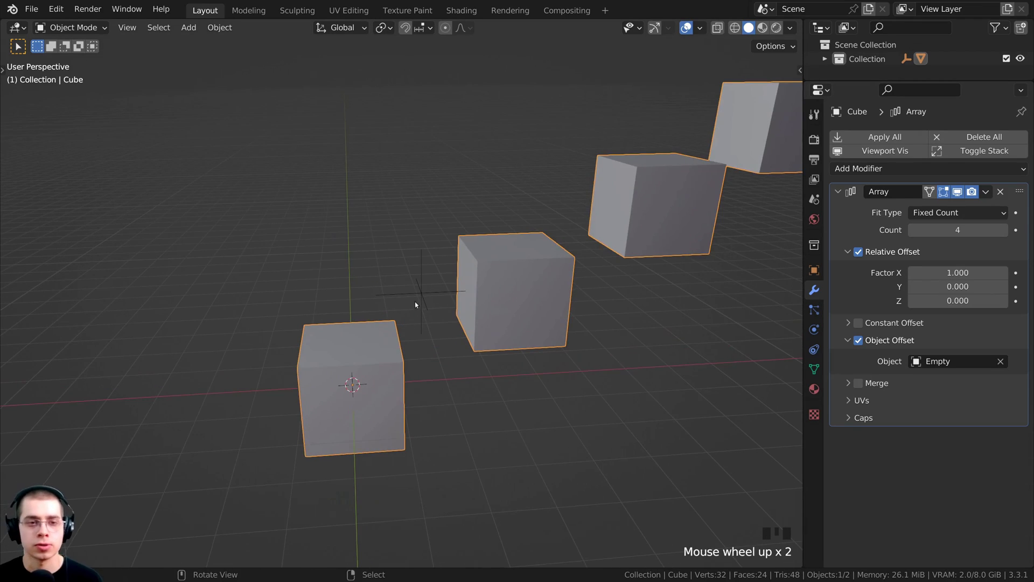
left_click(418, 296)
key("g")
left_click(523, 225)
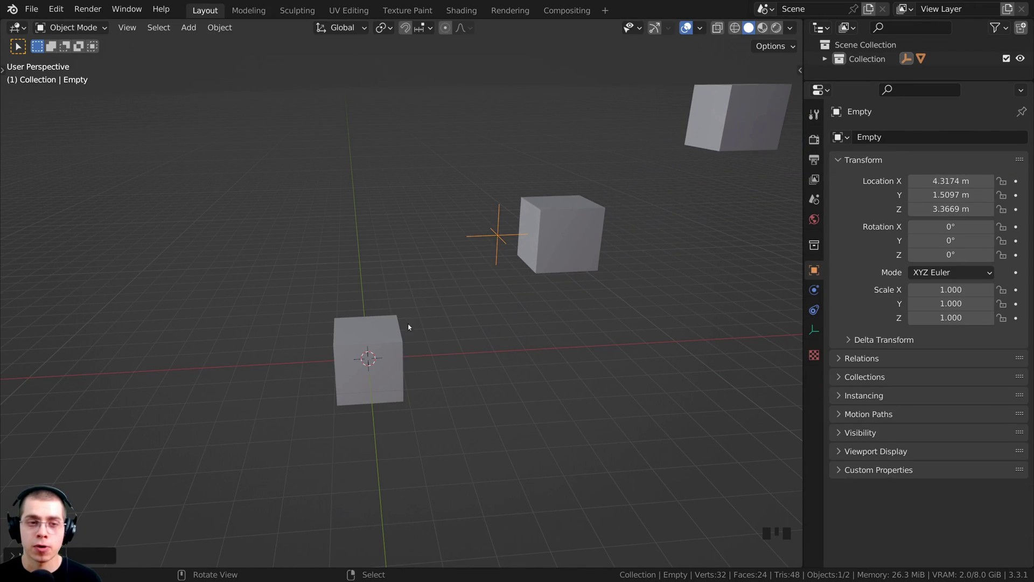
Display the selected empty's location, rotation and scale values inside the 3D viewport
middle_click_drag(369, 345, 379, 335)
scroll(382, 331, "up", 2)
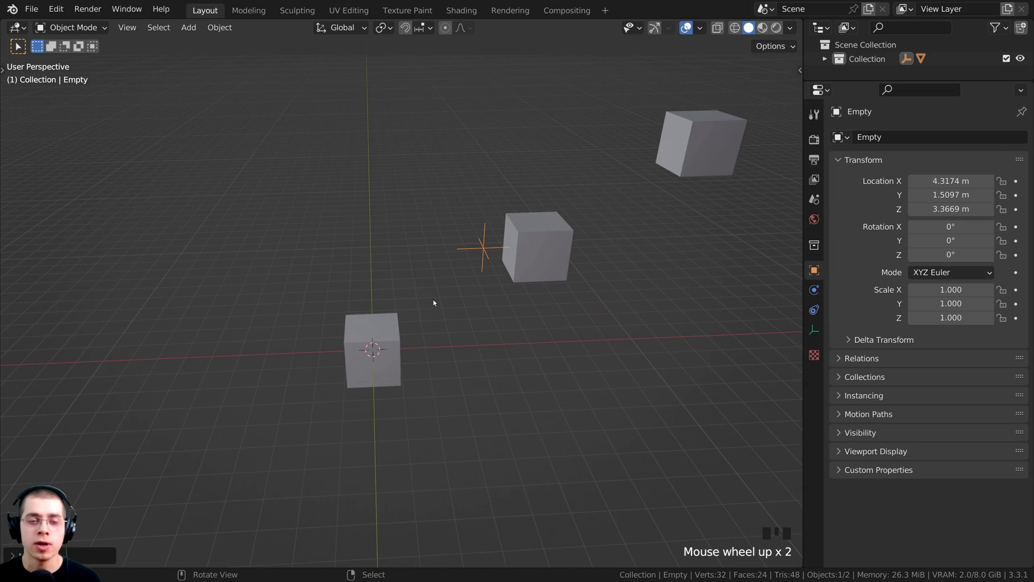
scroll(506, 275, "down", 2)
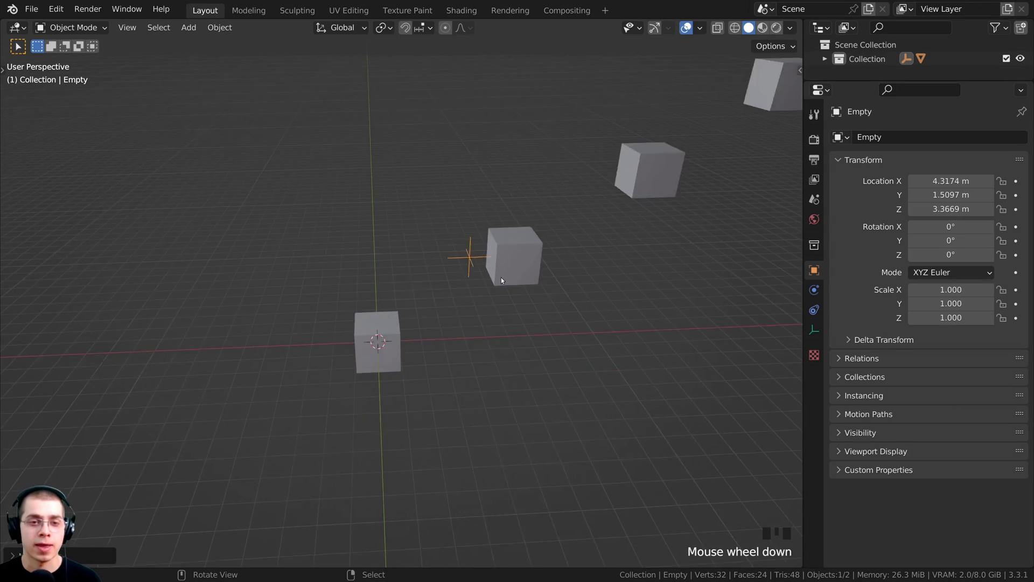
scroll(504, 277, "up", 1)
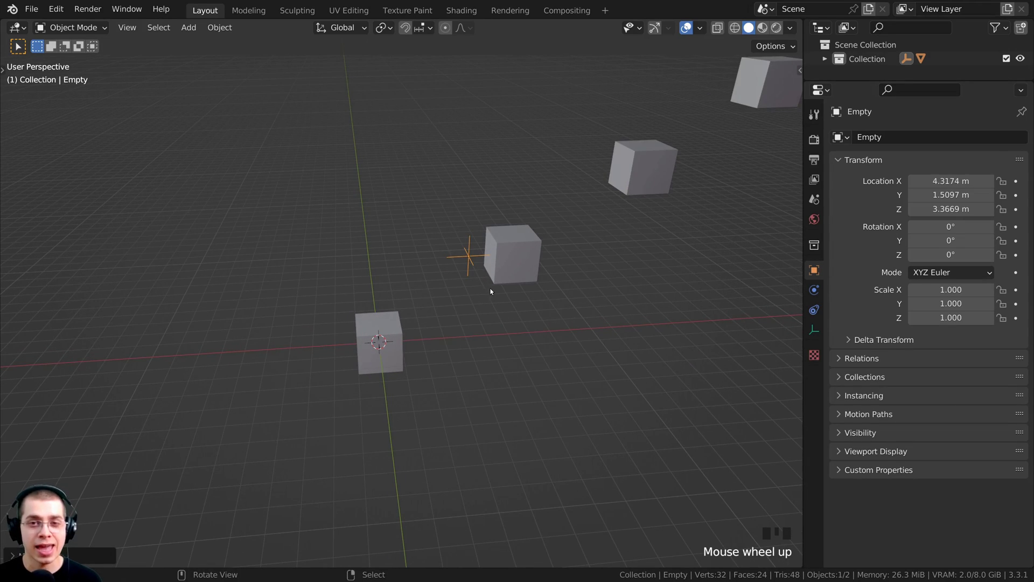
key("n")
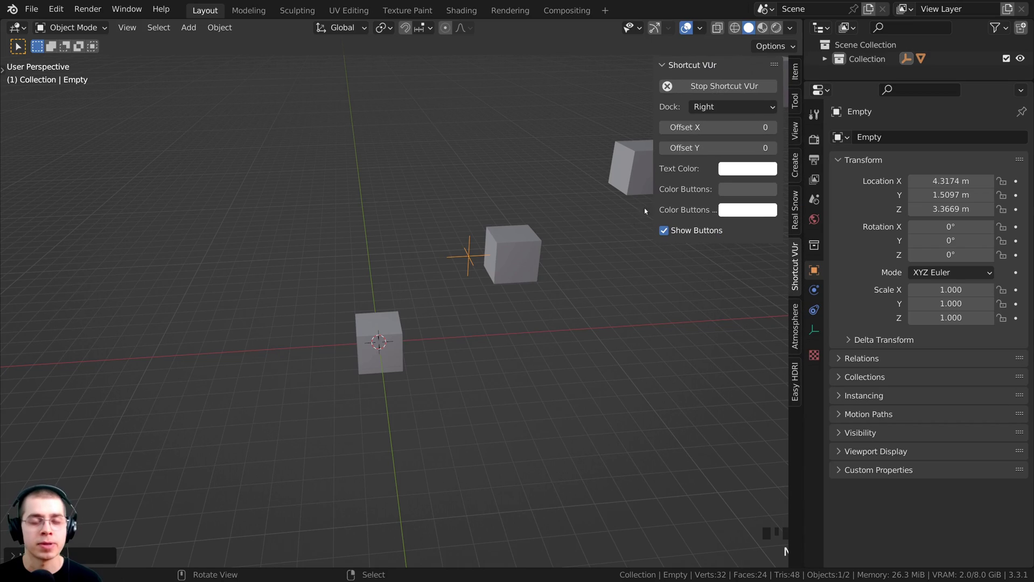
left_click(796, 78)
key("g")
right_click(512, 233)
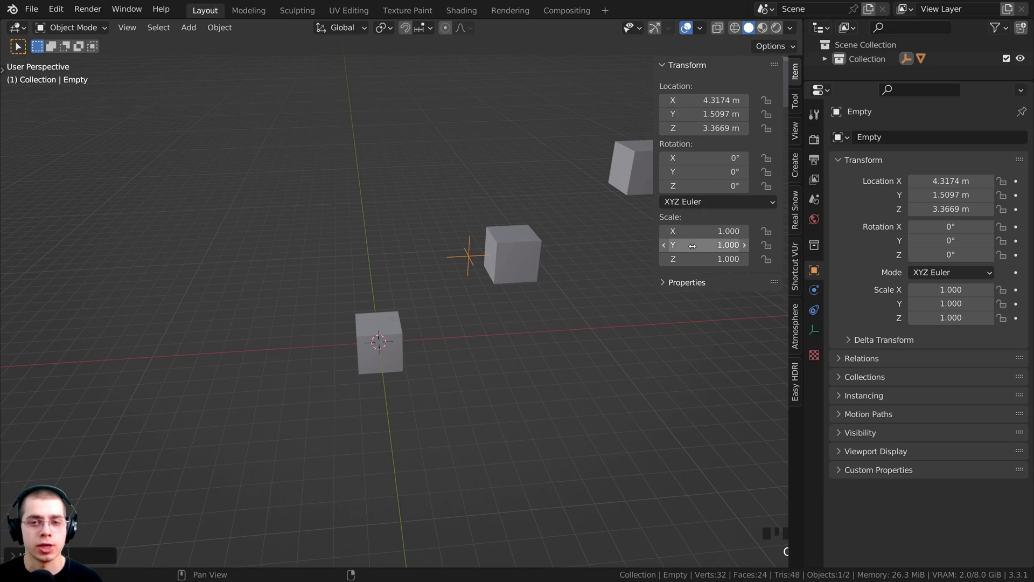
middle_click_drag(562, 239, 550, 243)
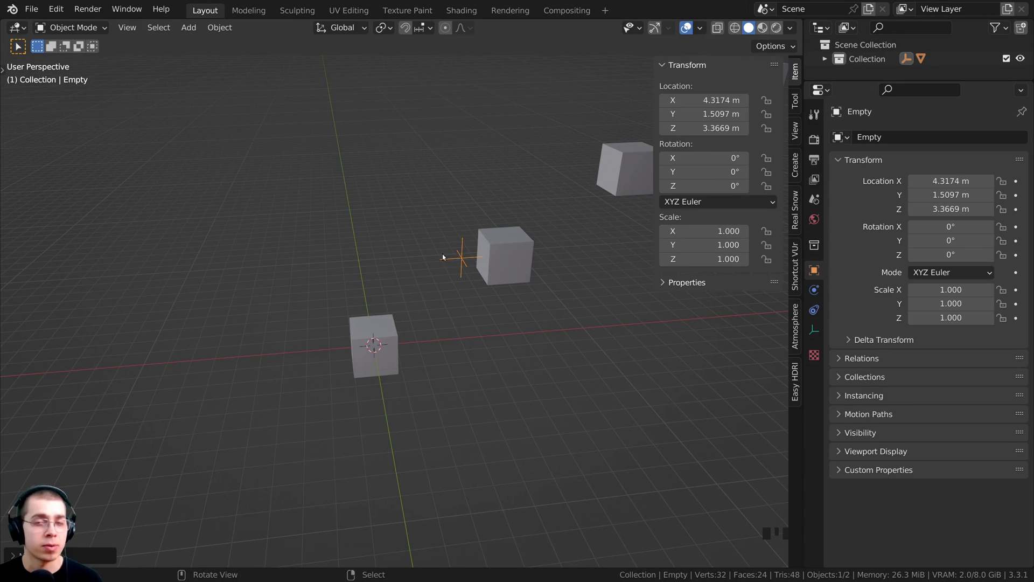
Clear the empty's location so it sits at the world origin
scroll(414, 315, "up", 2)
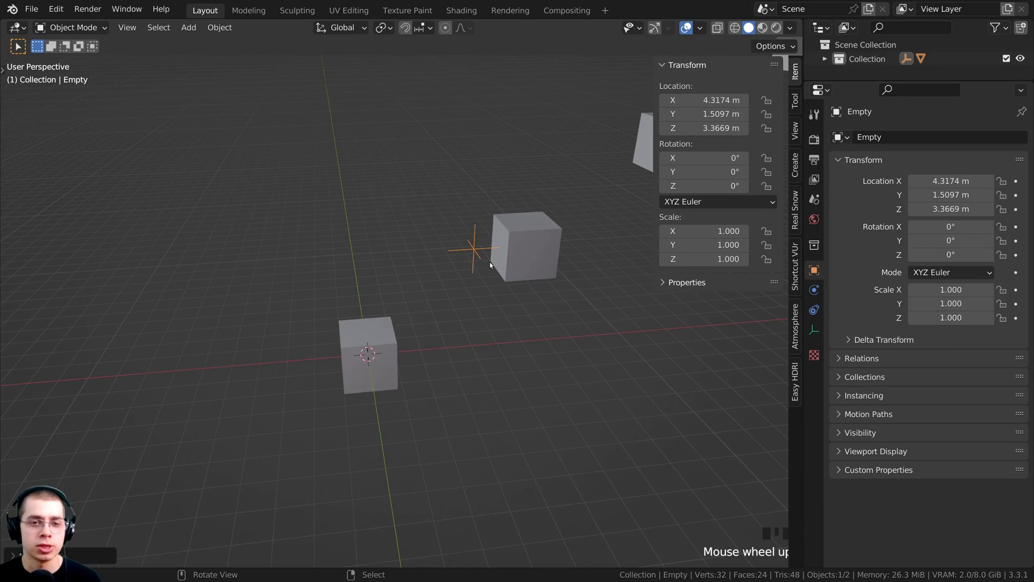
middle_click_drag(398, 350, 421, 349)
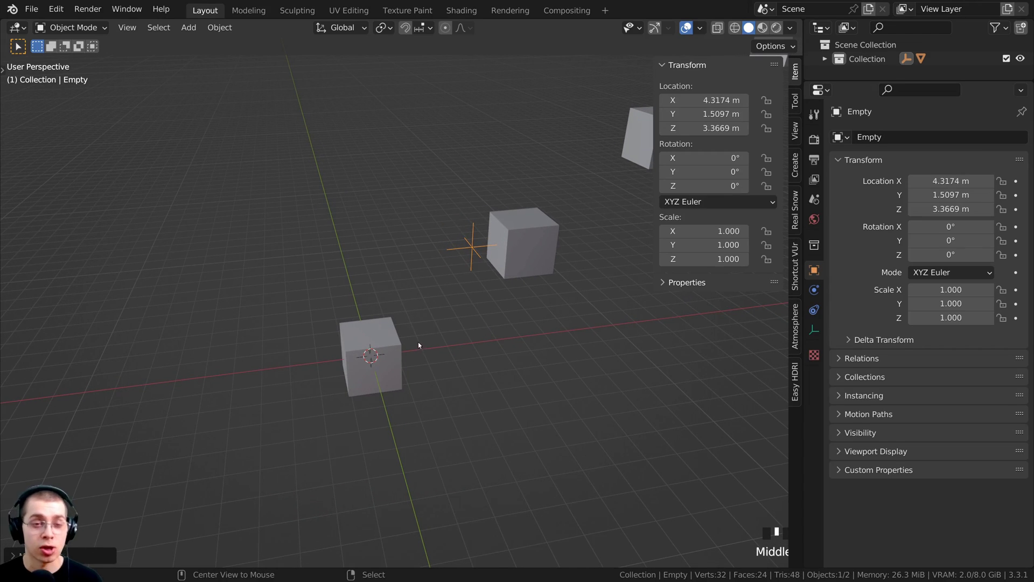
key("alt+g")
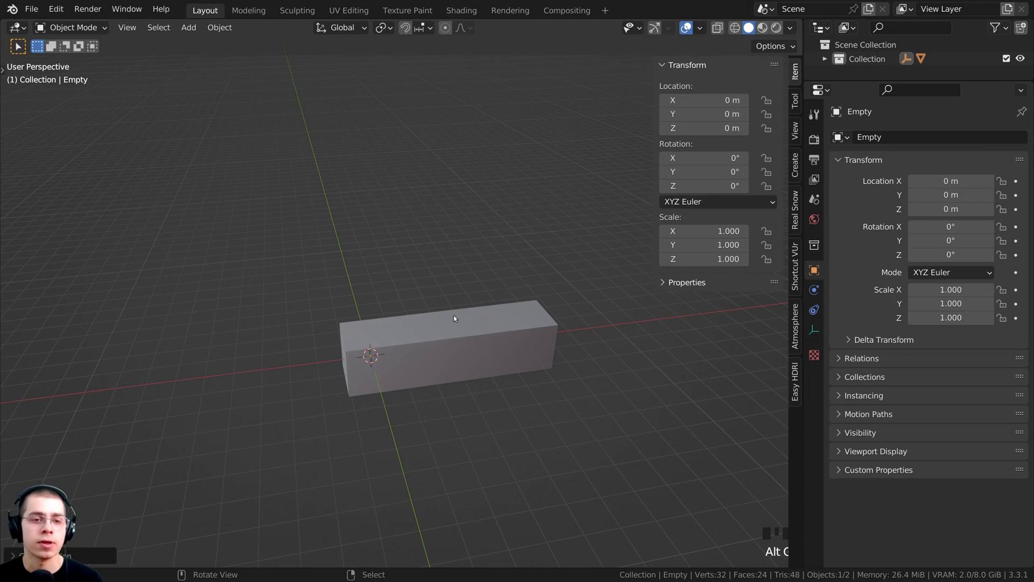
Move the empty freely to about X 2.4 m, Y 0.6 m, Z 1.6 m, and undo the move
scroll(405, 321, "up", 1)
key("g")
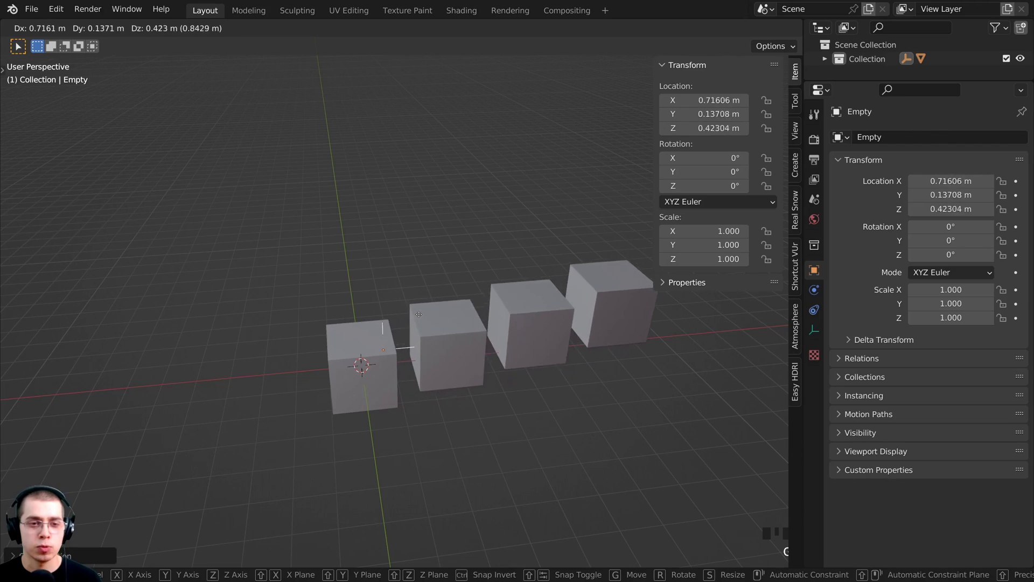
left_click(466, 269)
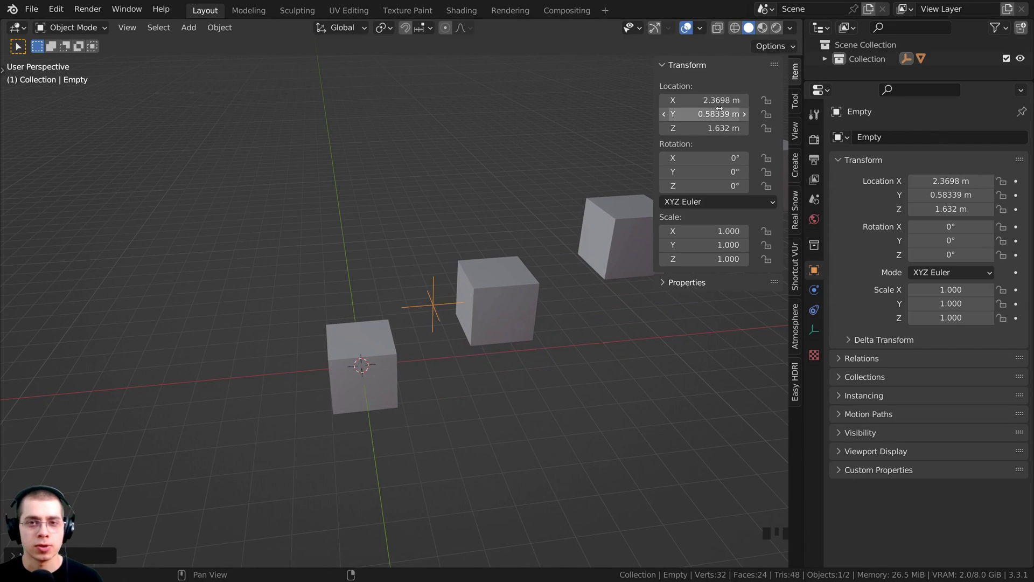
left_click(710, 127)
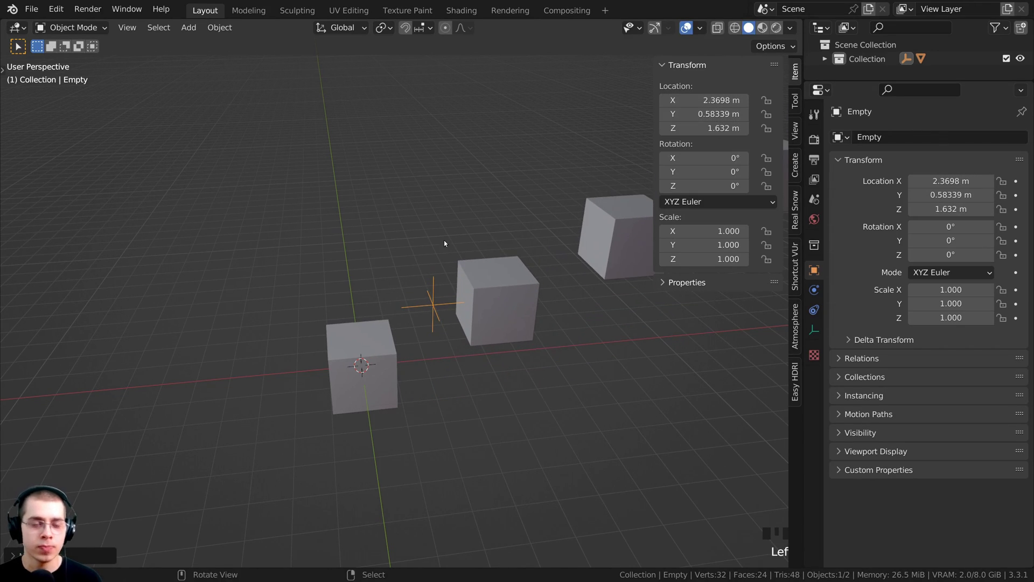
key("ctrl+z")
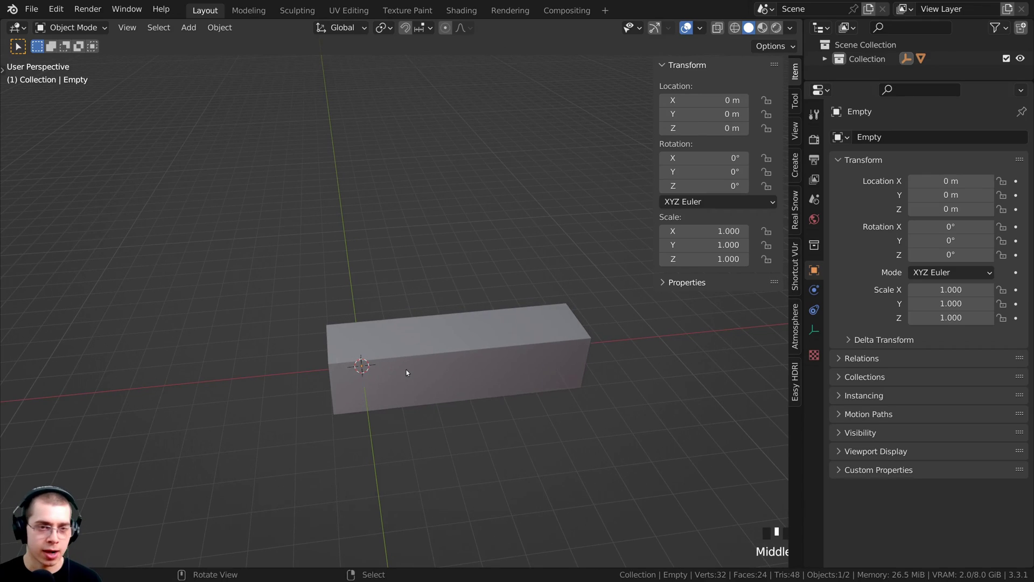
Move the empty along the global X axis and set its X location to exactly 3 m
key("g")
key("x")
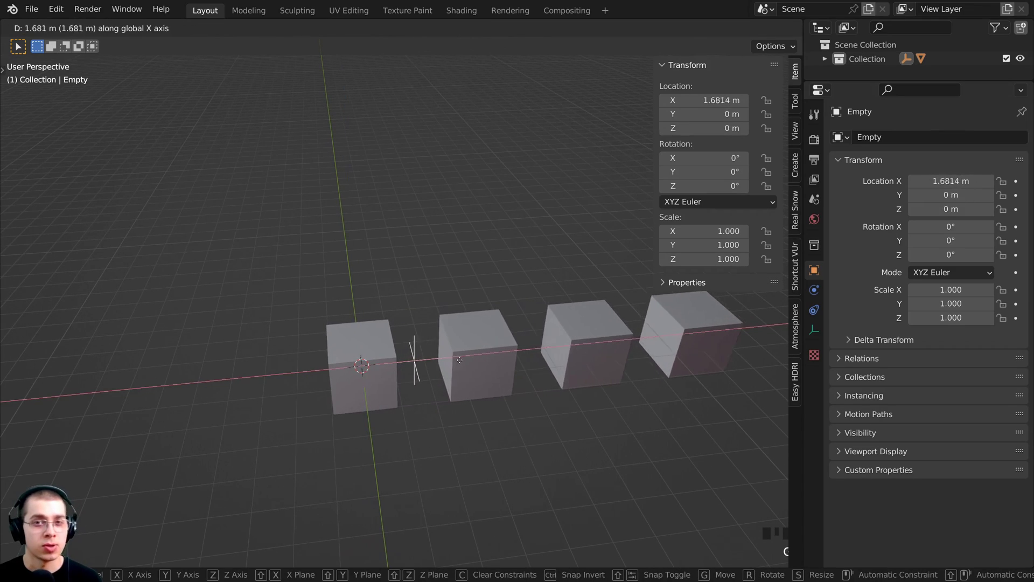
left_click(477, 356)
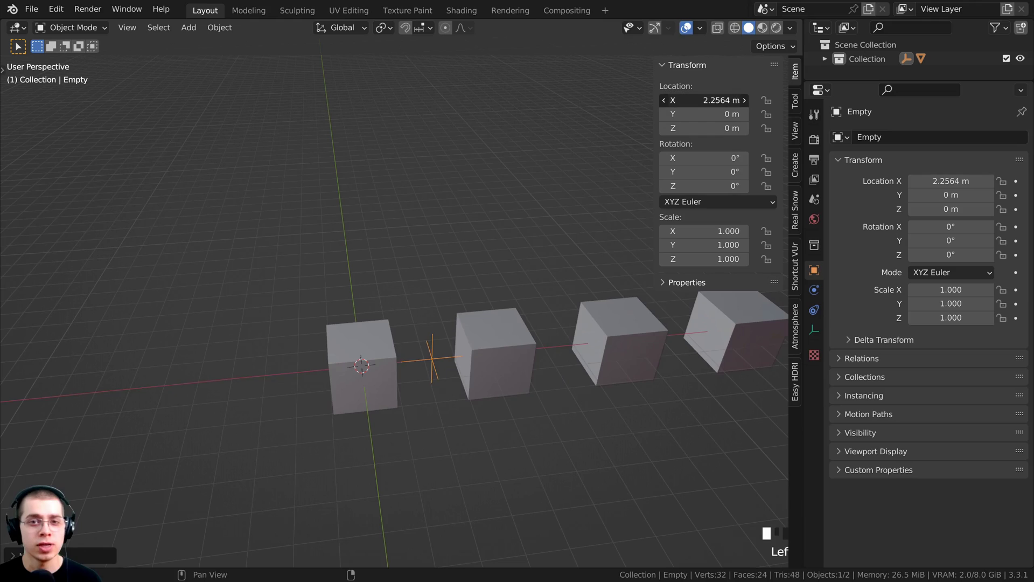
double_click(700, 100)
type("3")
key("Return")
middle_click_drag(382, 164, 258, 326, "shift")
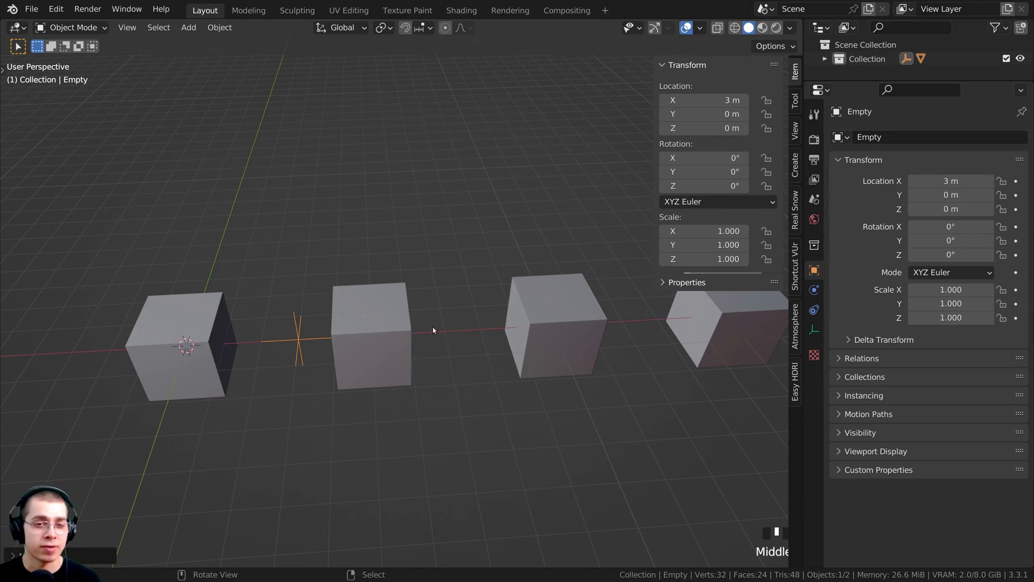
scroll(271, 346, "up", 2)
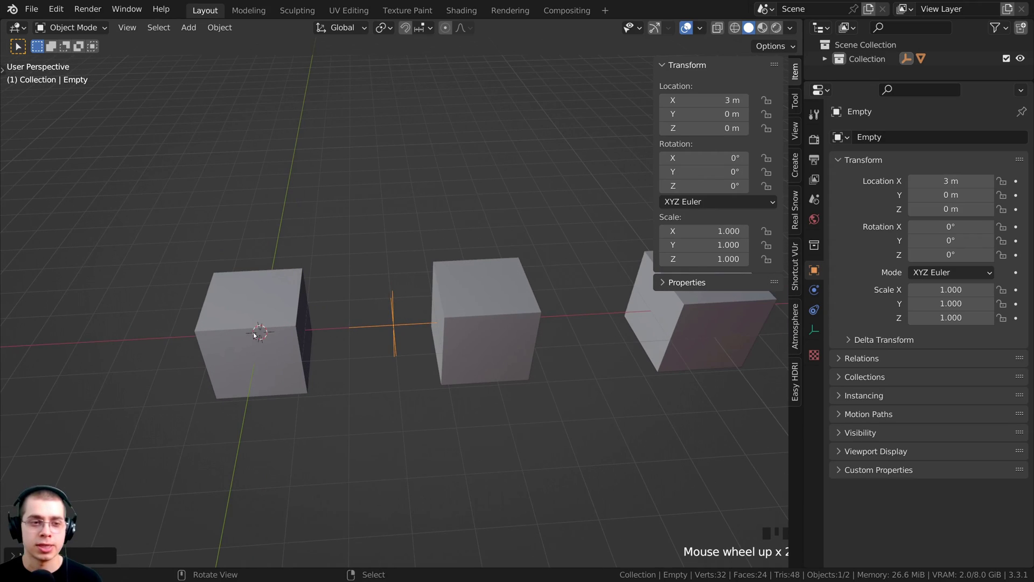
key("g")
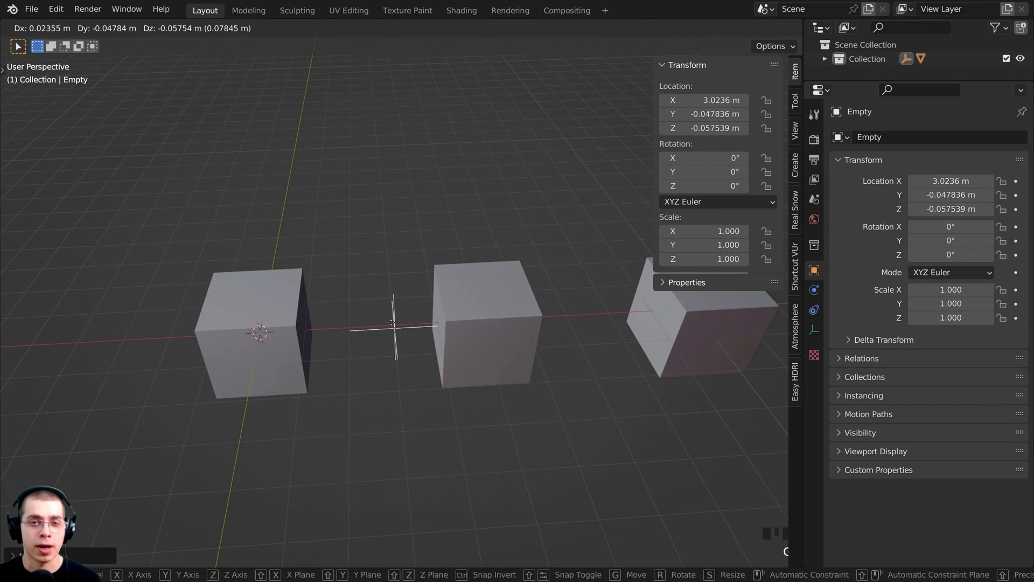
key("Escape")
middle_click_drag(345, 337, 442, 326)
middle_click_drag(442, 326, 533, 317, "shift")
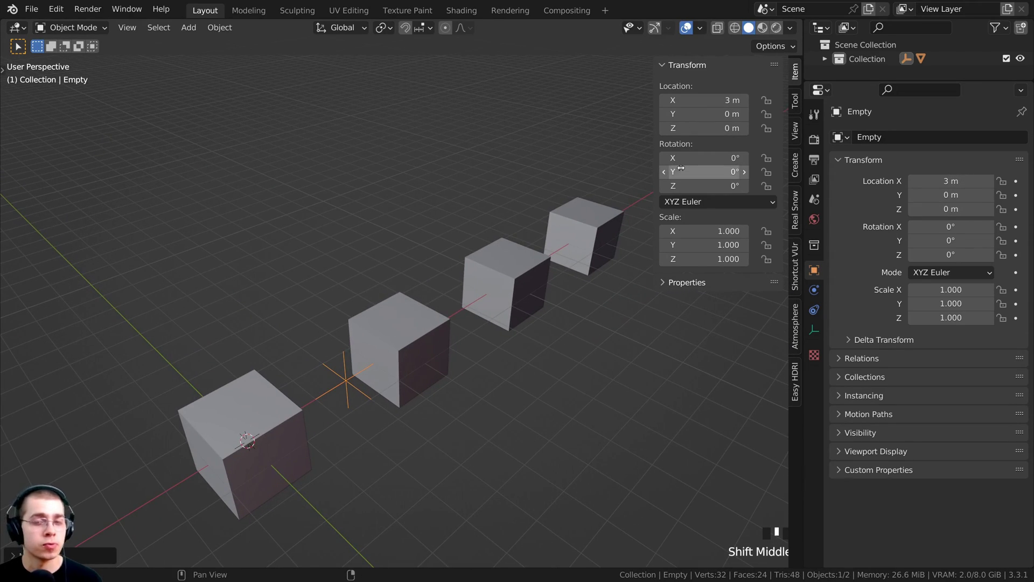
middle_click_drag(453, 346, 610, 369)
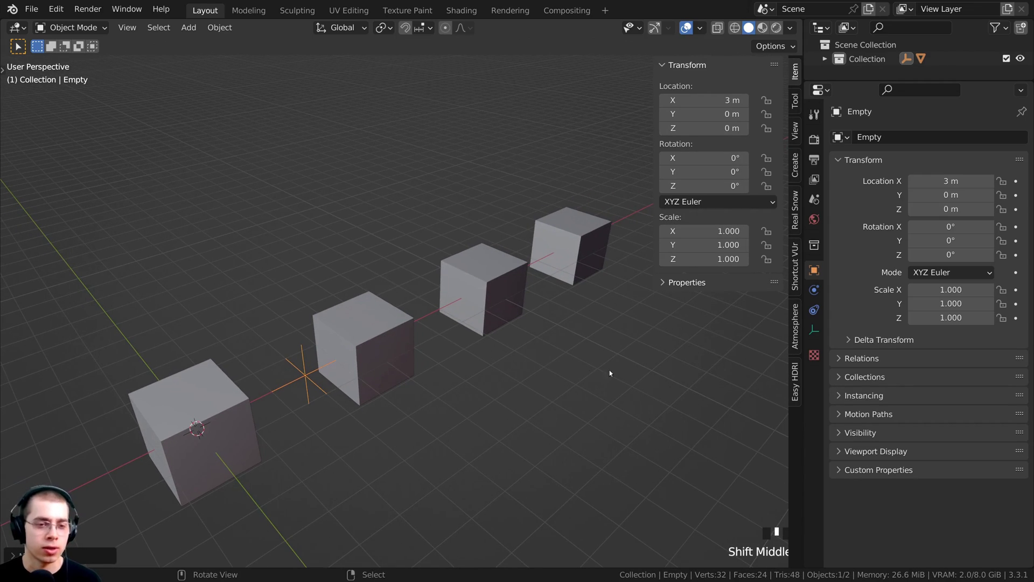
Scale the empty uniformly by 0.9 so each array copy shrinks progressively
key("s")
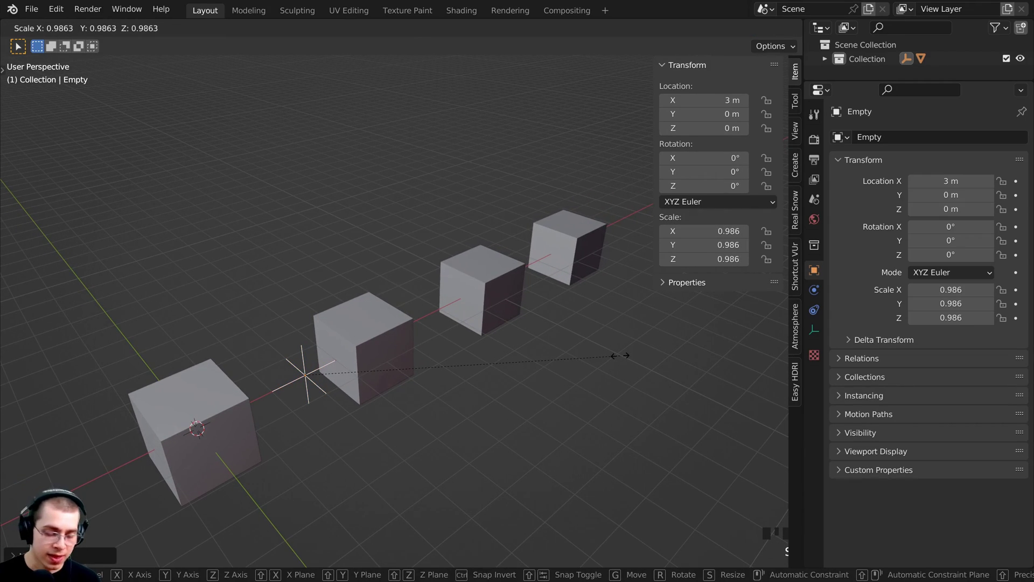
type(".9")
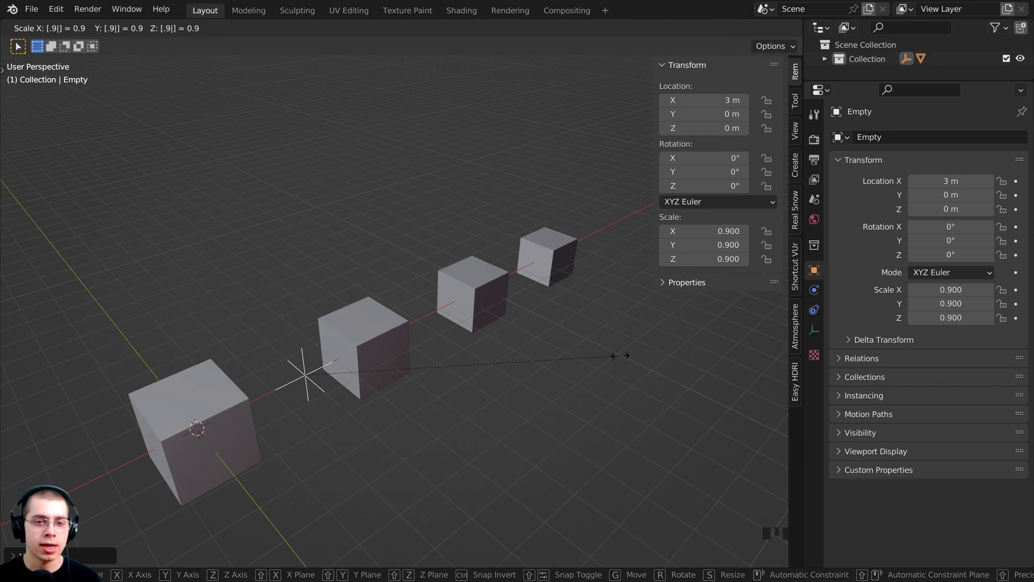
key("Return")
middle_click_drag(619, 349, 345, 345)
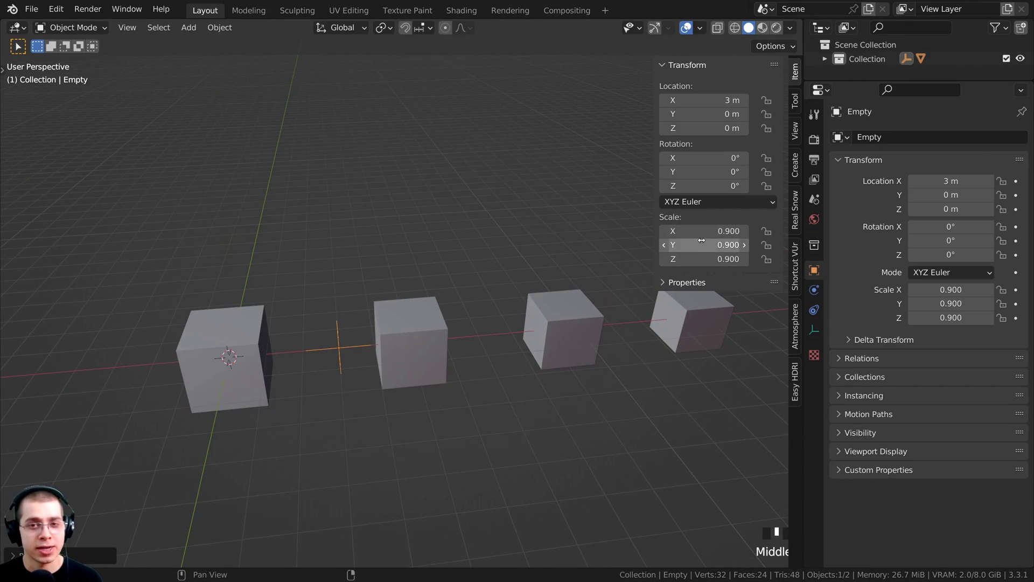
middle_click_drag(517, 331, 266, 321, "shift")
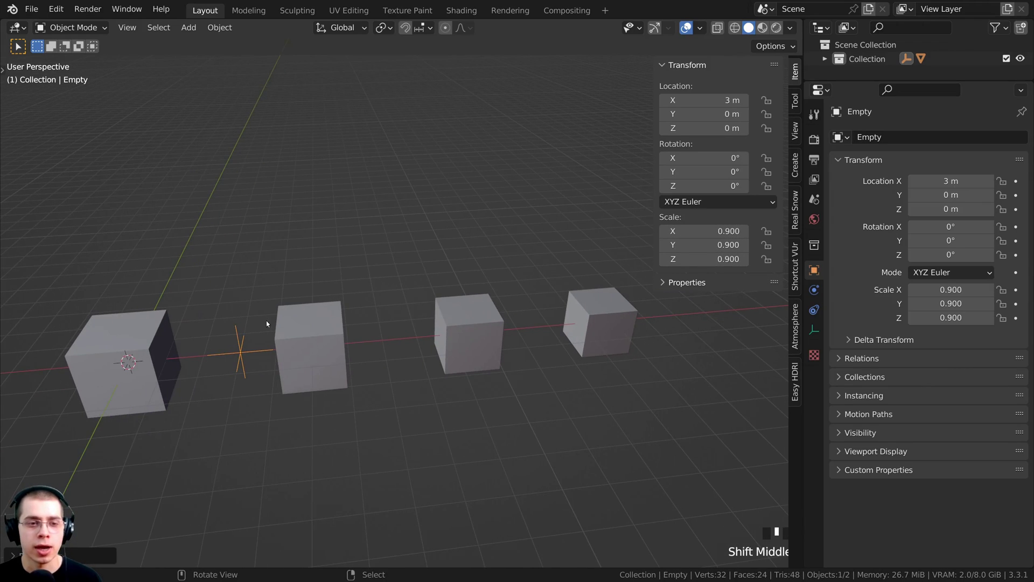
Select the arrayed cube and raise its Array modifier count to 8
scroll(256, 349, "down", 1)
right_click(325, 343)
middle_click_drag(508, 324, 421, 310, "shift")
scroll(420, 311, "down", 1)
scroll(795, 226, "down", 1)
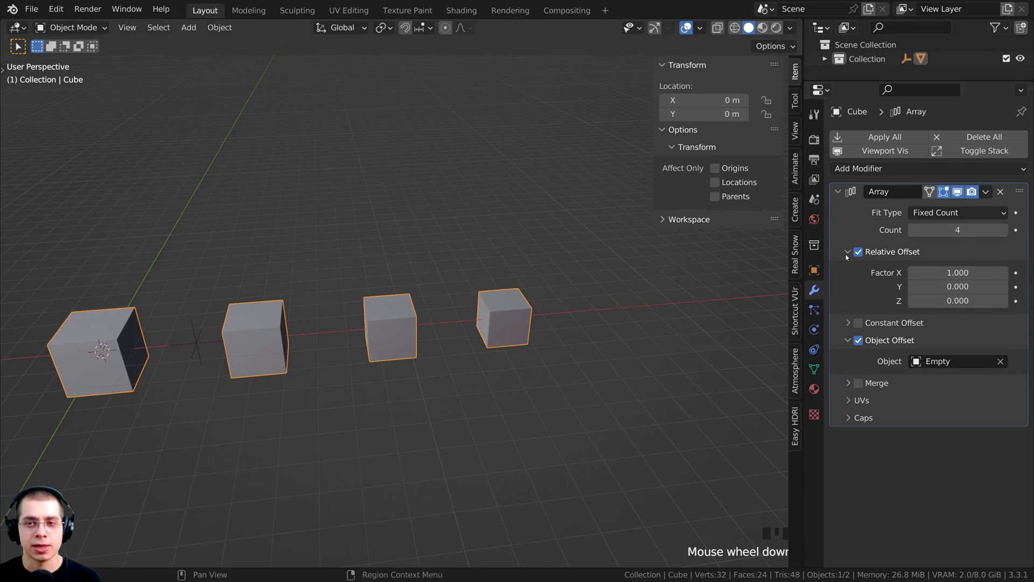
left_click(1004, 230)
left_click(1004, 230)
left_click(1004, 230)
left_click(1004, 230)
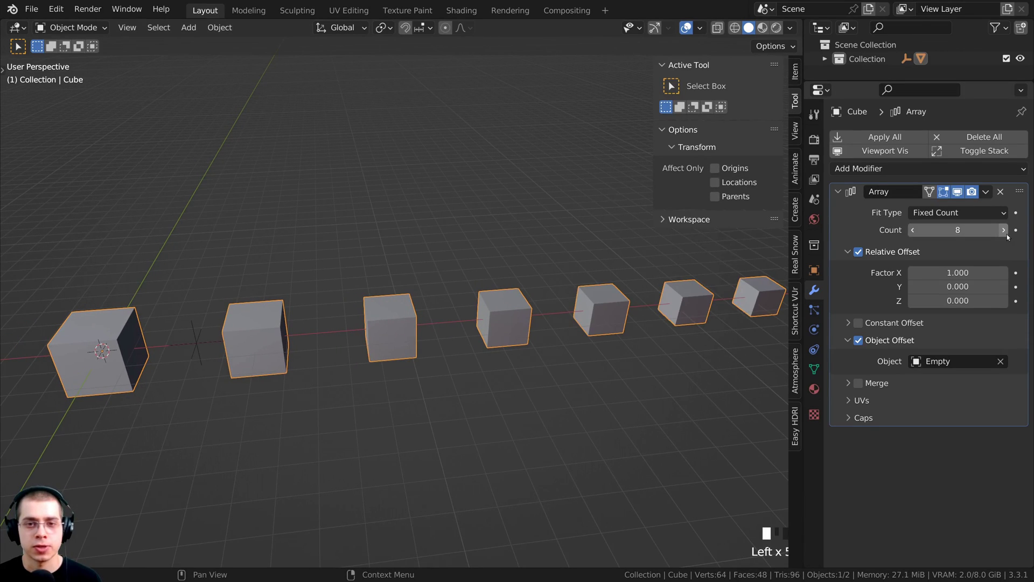
Select the empty and rotate it by -5° about the current view axis from an angled view of the cube row
scroll(800, 87, "up", 1)
middle_click_drag(197, 347, 363, 302, "shift")
left_click(329, 327)
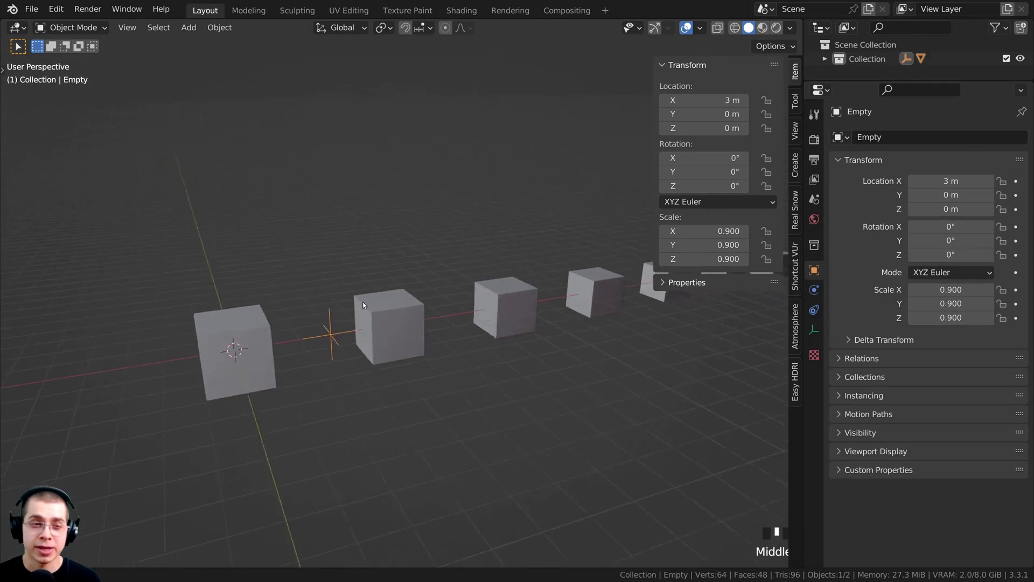
scroll(363, 302, "up", 2)
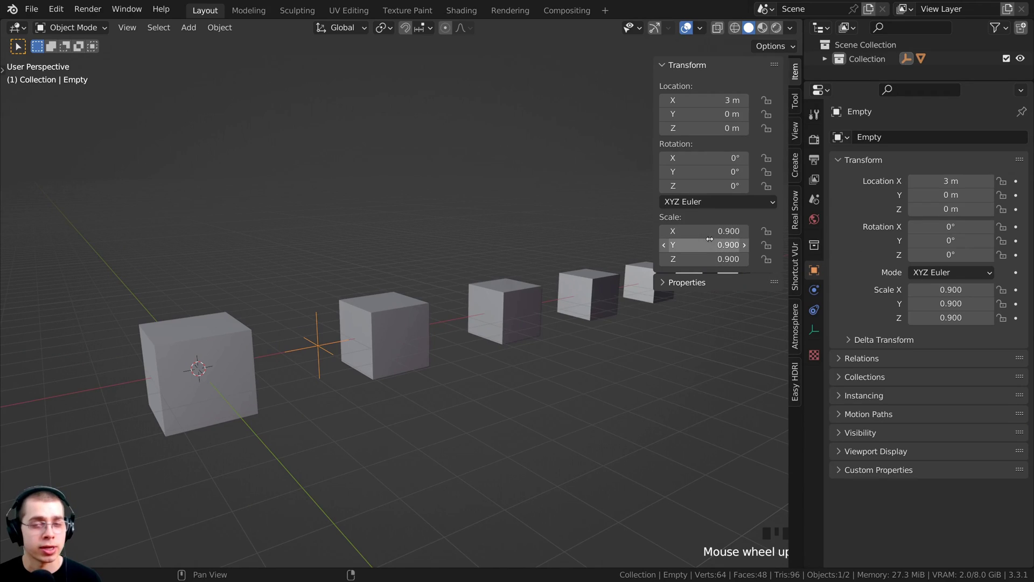
middle_click_drag(232, 355, 273, 321)
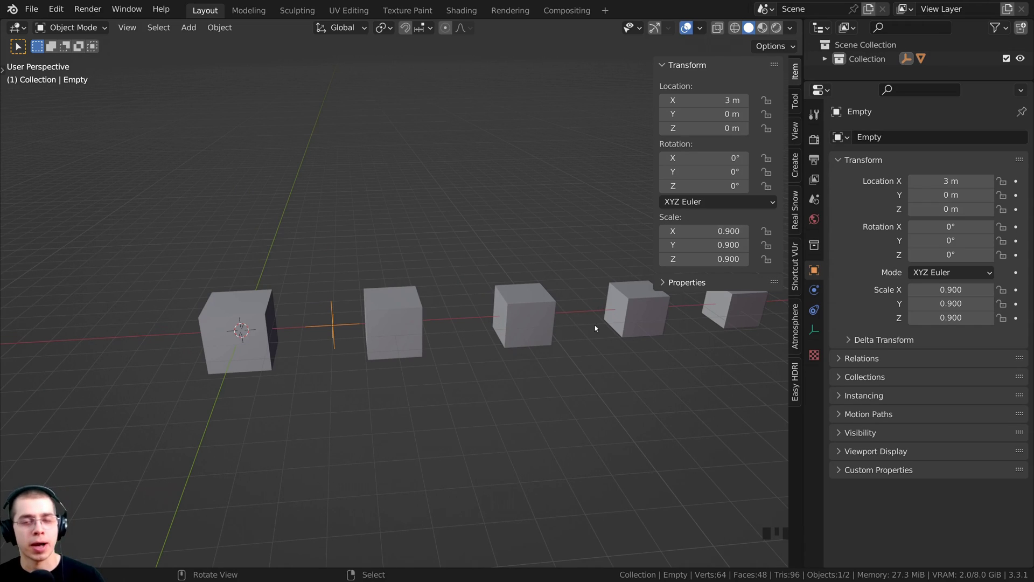
middle_click_drag(674, 340, 523, 299)
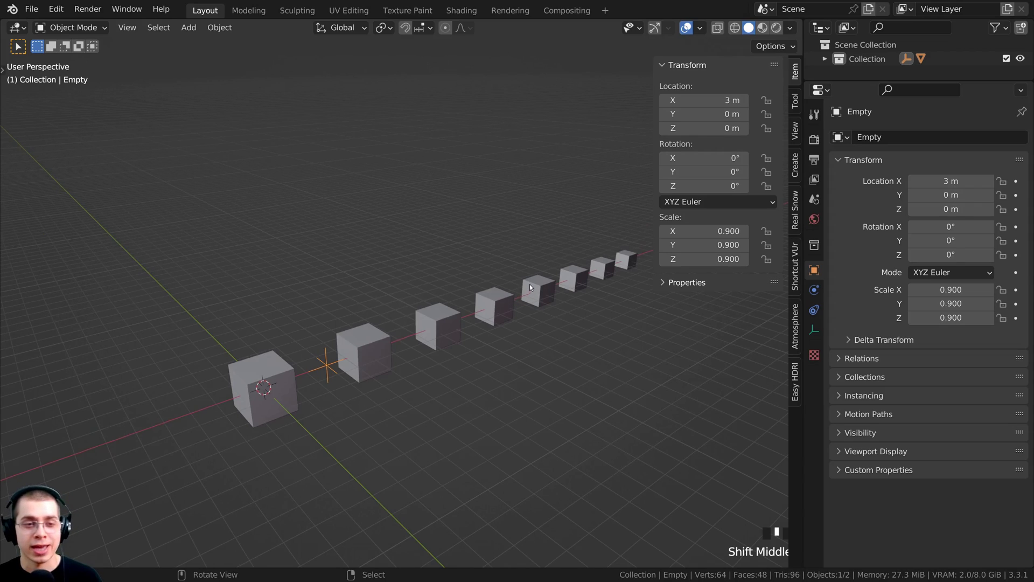
key("r")
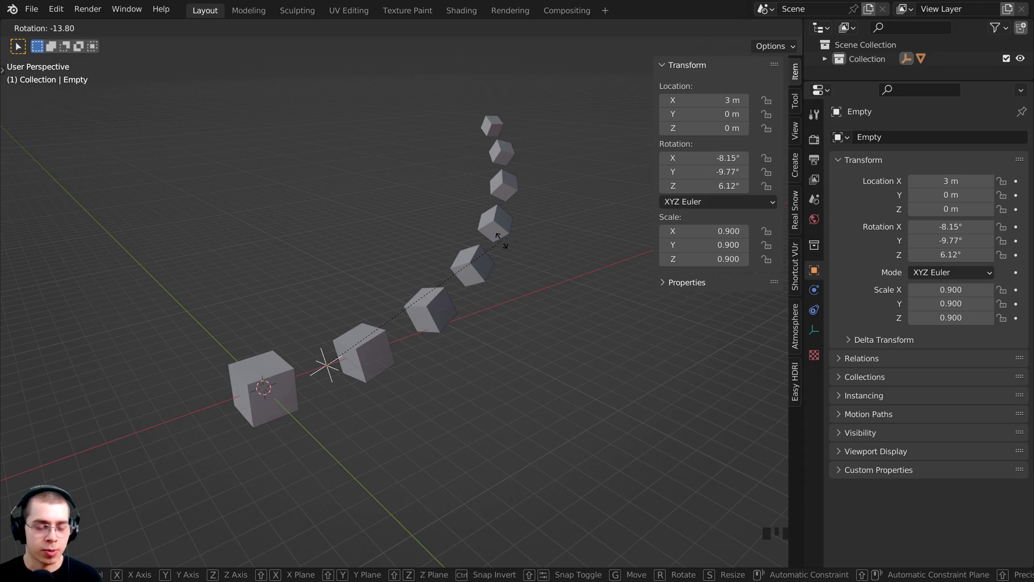
type("5")
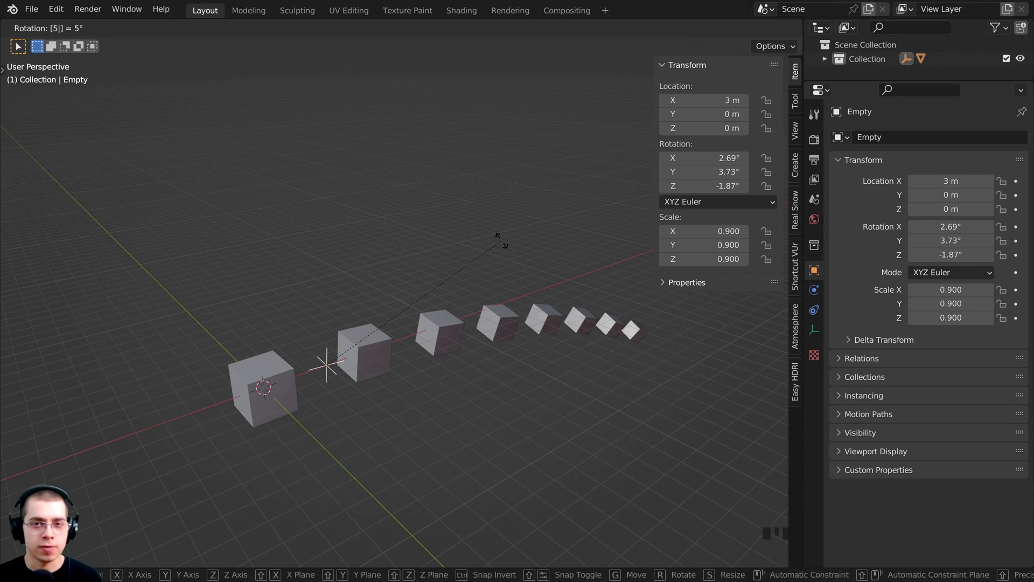
key("minus")
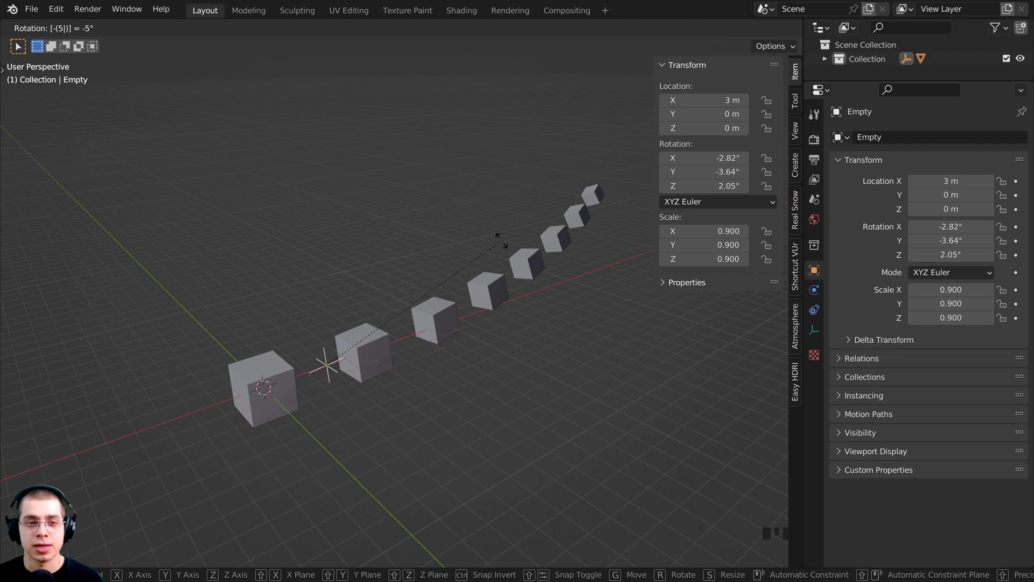
key("Return")
middle_click_drag(501, 240, 315, 338)
mouse_move(444, 321)
middle_mouse_down("shift")
mouse_move(357, 343)
mouse_move(440, 321)
middle_mouse_up("shift")
scroll(440, 322, "up", 2)
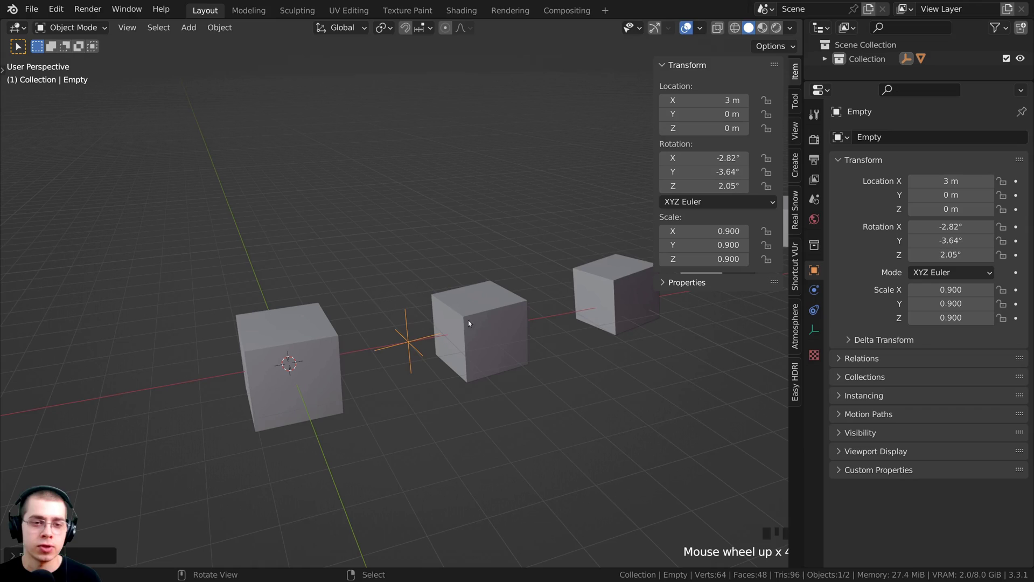
key("r")
key("Escape")
Select the arrayed cube and raise its Array modifier count to 152
scroll(331, 350, "down", 3)
middle_click_drag(331, 350, 310, 381, "shift")
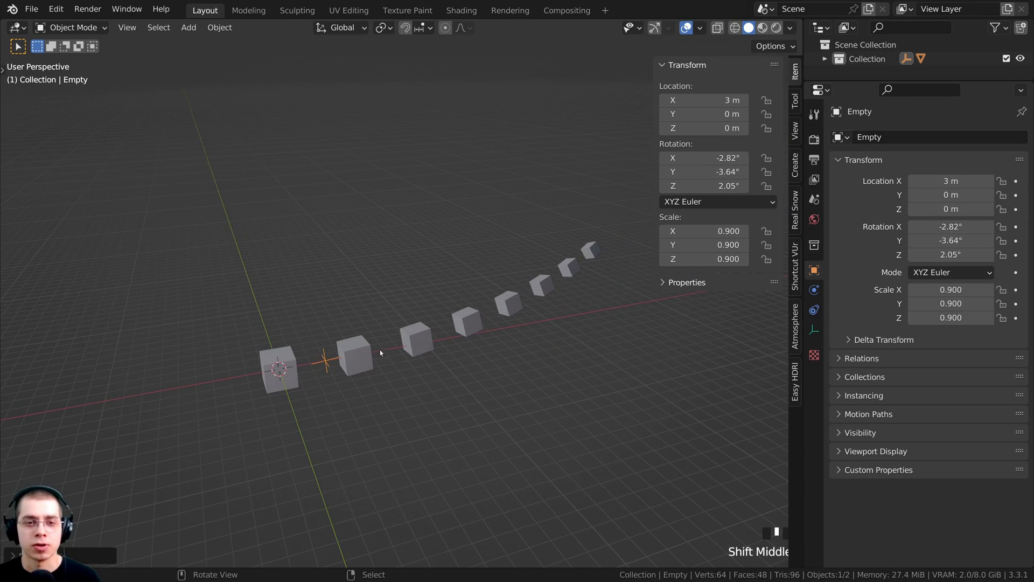
right_click(358, 356)
left_click_drag(1002, 230, 1033, 231)
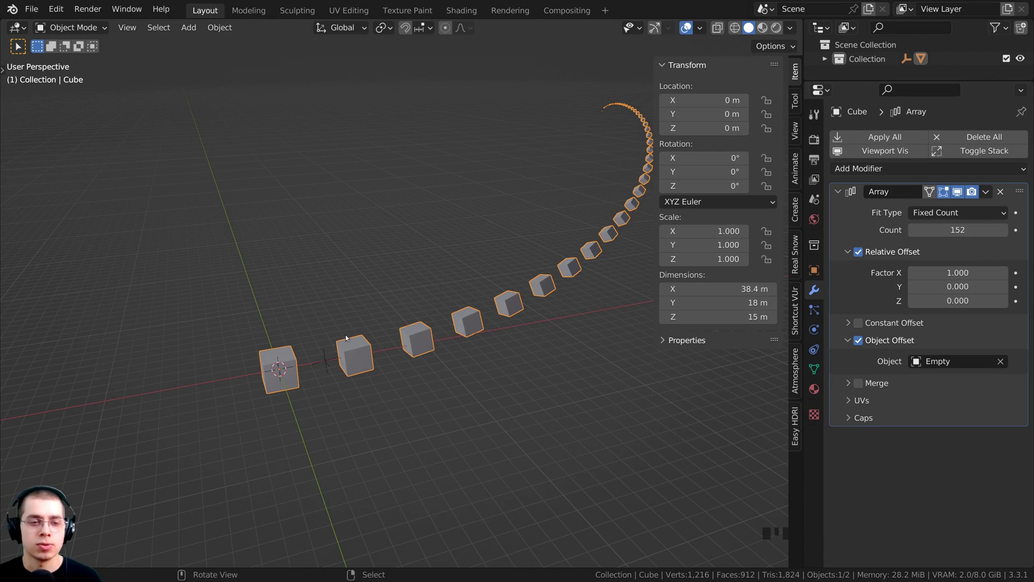
Select the empty, move it freely, and rotate it to about X -11°, Y -26°, Z 13° to curl the array tighter
right_click(325, 360)
middle_click_drag(325, 360, 474, 377, "shift")
key("g")
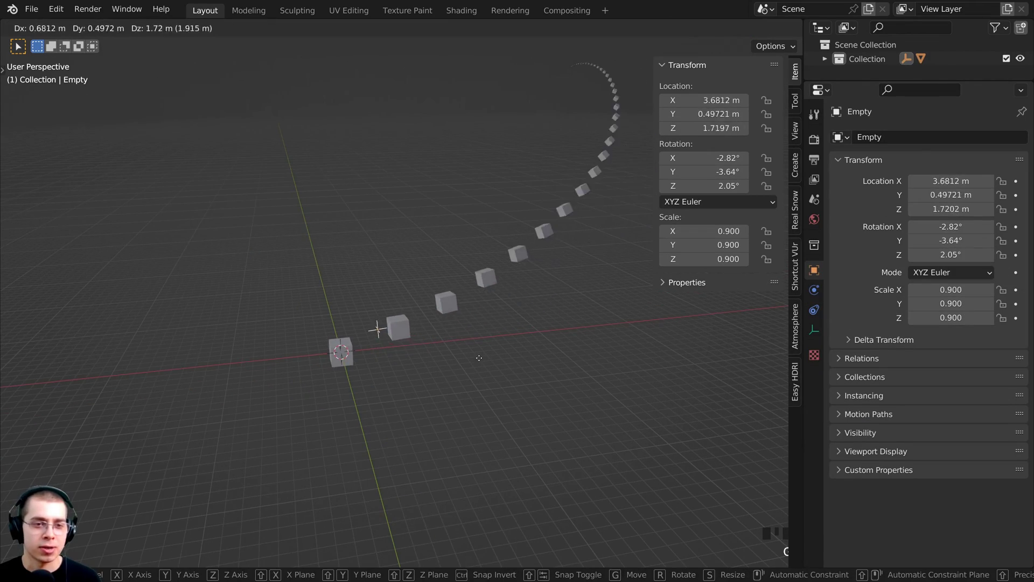
left_click(484, 351)
key("r")
left_click(468, 318)
Scale the empty to about 0.997 and move it to about X 2.8 m, Y 0.5 m, Z 1.2 m
key("g")
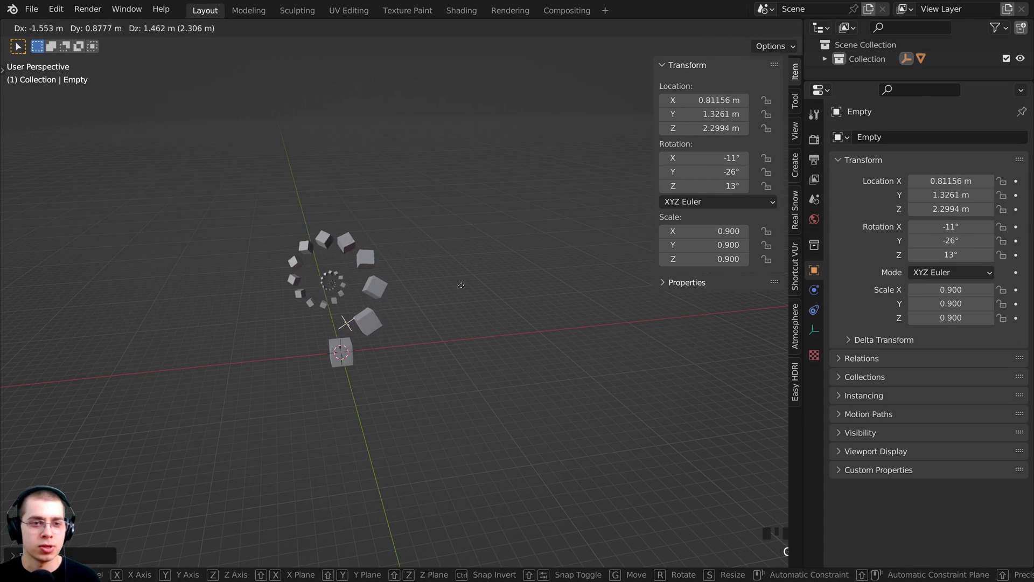
left_click(485, 290)
key("s")
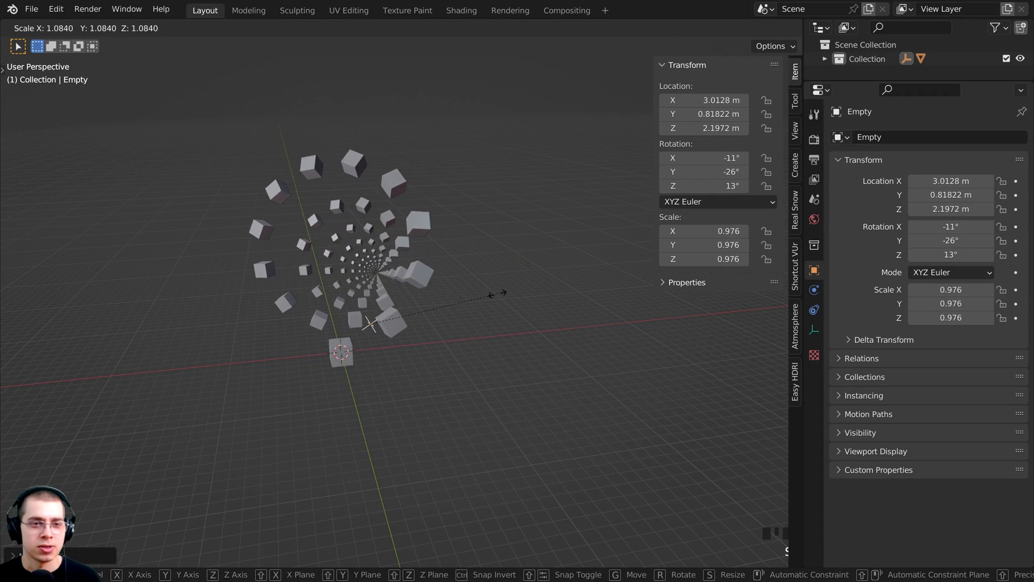
left_click(488, 295)
key("g")
left_click(568, 423)
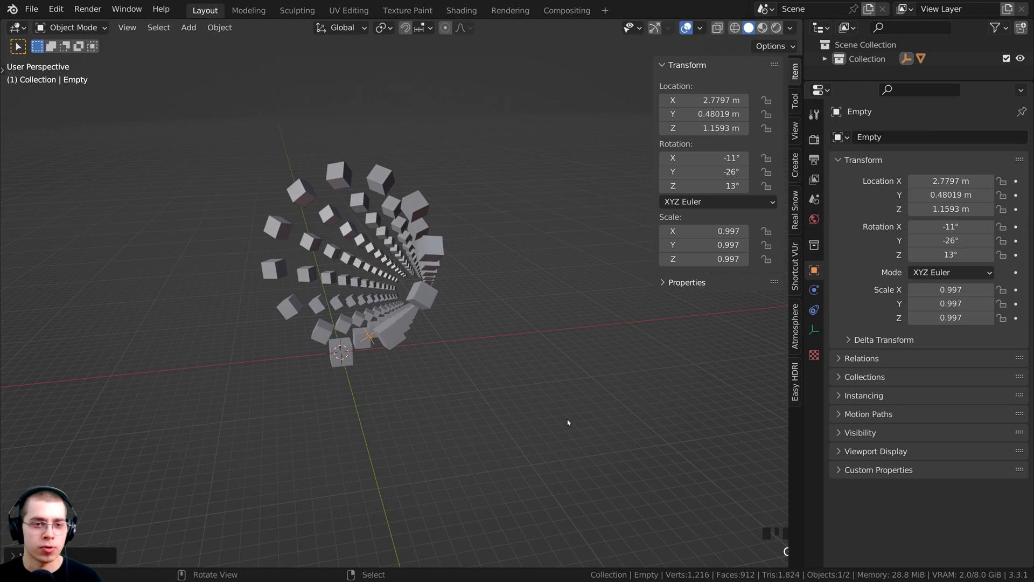
Rotate the empty to about X -3.2°, Y -26.7°, Z 16.5° and move it to about X 4.1 m, Y -1 m, Z 0.2 m
middle_click_drag(568, 422, 538, 342)
key("r")
left_click(538, 342)
key("g")
left_click(605, 357)
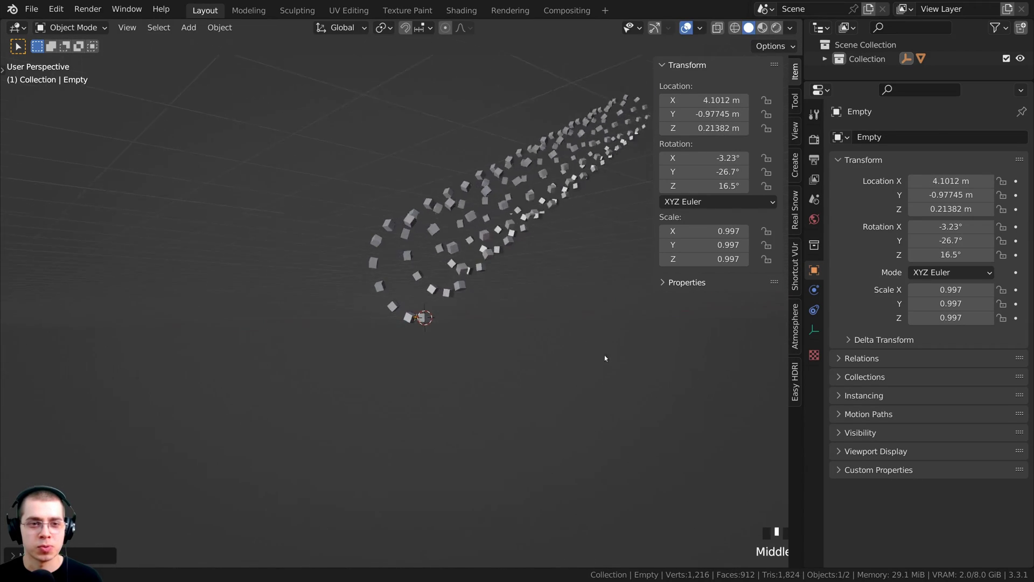
Scale the empty to about 0.989 and move it to about X 4.1 m, Y -0.8 m, Z 1.7 m
key("s")
left_click(625, 347)
middle_click_drag(625, 348, 497, 317)
key("g")
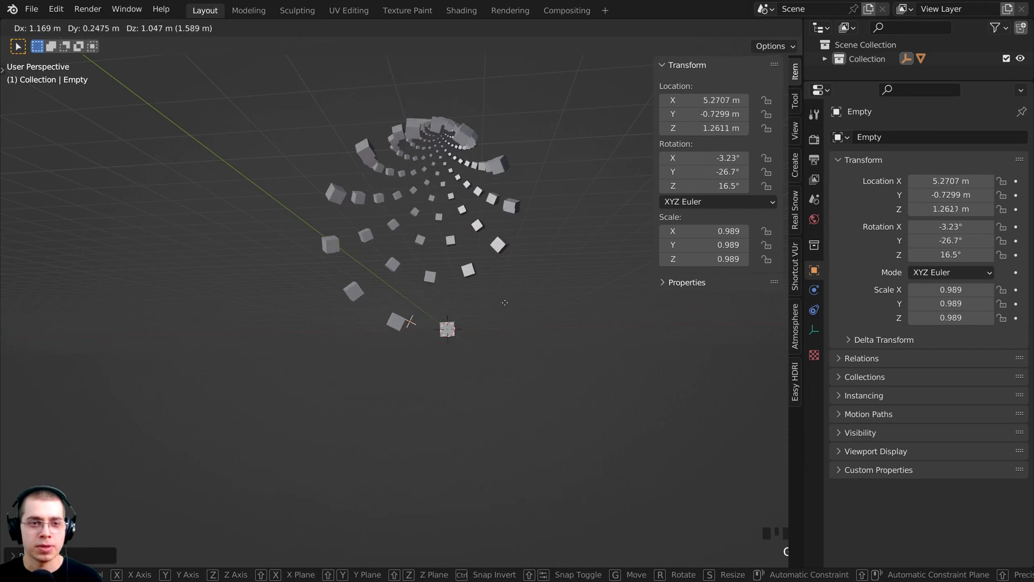
left_click(514, 302)
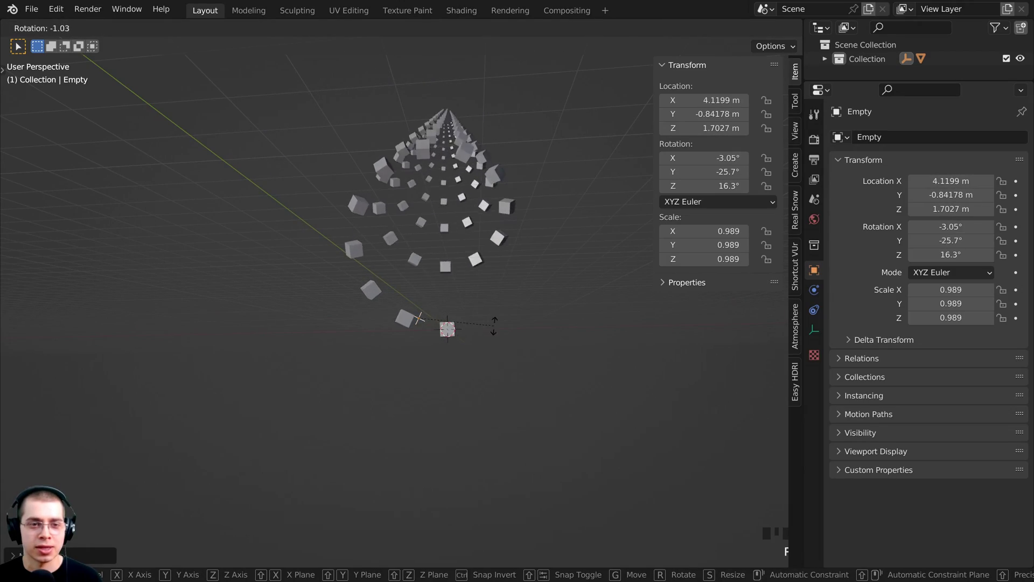
key("Escape")
key("ctrl+z")
Move the empty to about X 0.66 m, Y 0.6 m, Z 0 m and scale it to about 0.999 for a tapering coil
key("g")
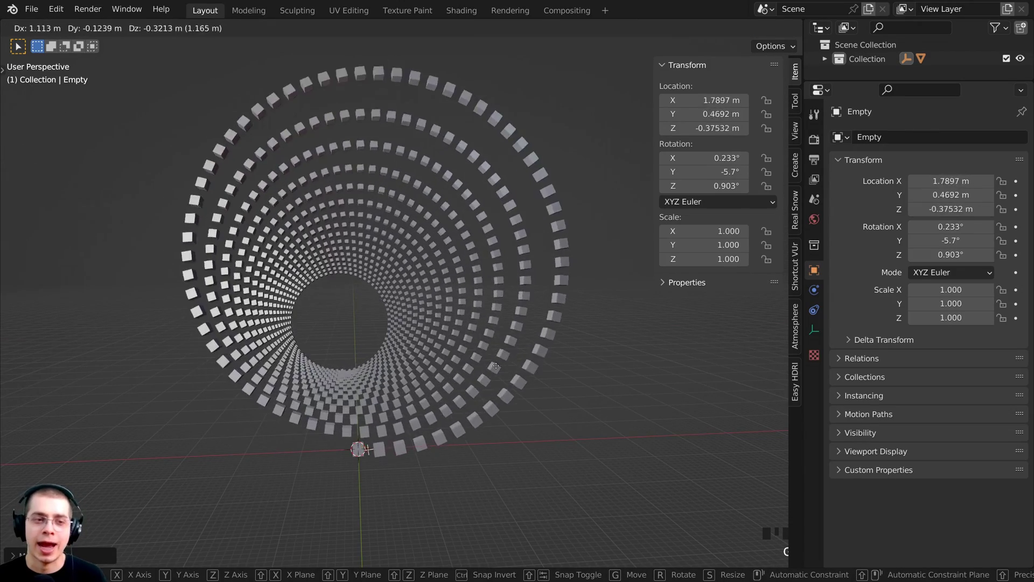
left_click(490, 341)
middle_click_drag(490, 341, 425, 339)
scroll(422, 341, "up", 5)
scroll(398, 292, "down", 7)
middle_click_drag(397, 292, 507, 388)
key("s")
left_click(507, 392)
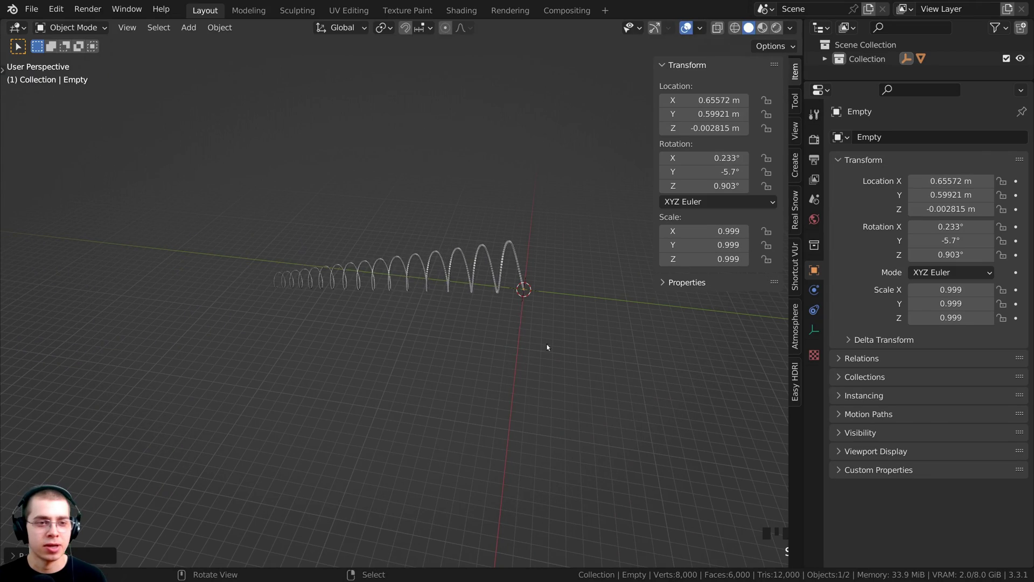
Scale the empty slightly again to adjust the taper of the cube coil
scroll(483, 337, "up", 3)
middle_click_drag(483, 337, 593, 302)
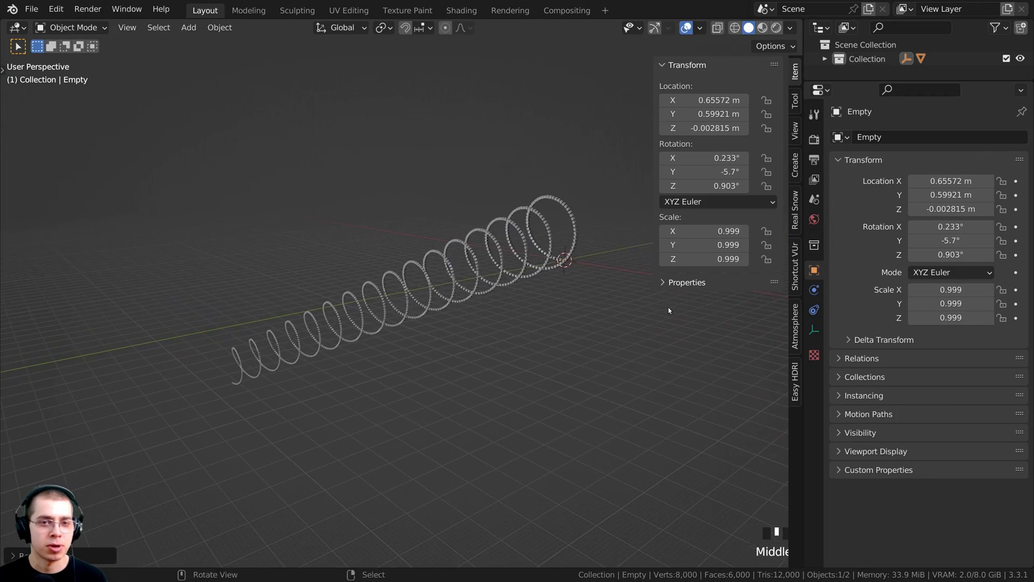
key("s")
left_click(544, 239)
scroll(544, 239, "down", 2)
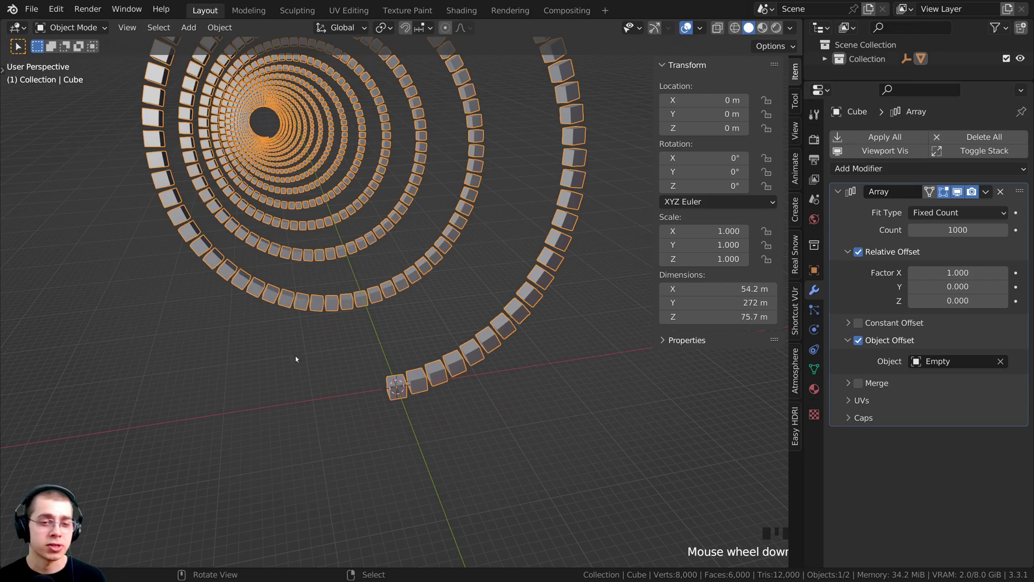
Open the arrayed cube's mesh in Edit Mode and select its top face
scroll(380, 326, "up", 4)
middle_click_drag(329, 276, 435, 376, "shift")
key("Tab")
key("KP_Decimal")
key("3")
left_click(401, 255)
scroll(400, 255, "down", 3)
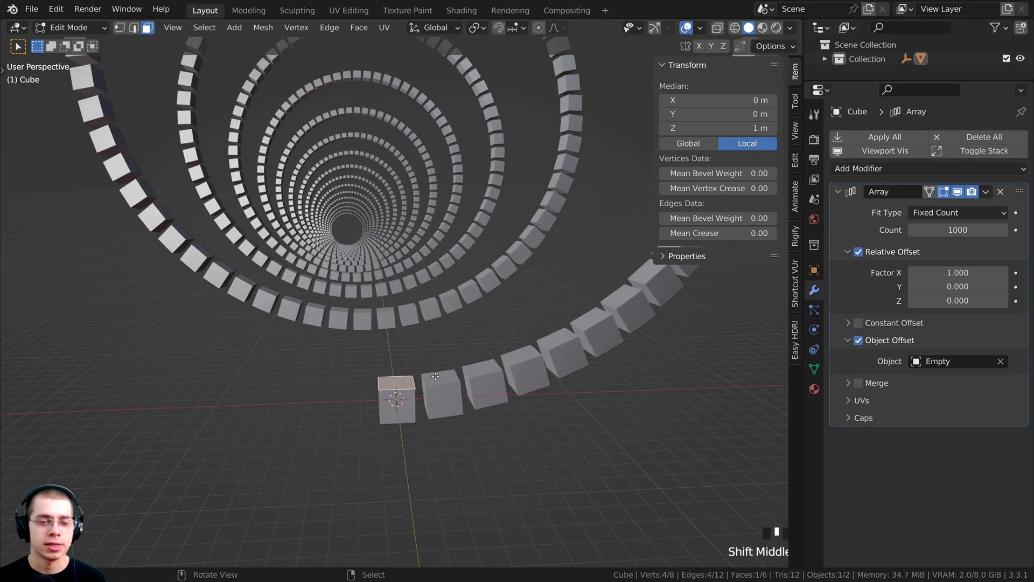
Try to stretch the cube by moving its top face about 9.5 m up along the Z axis
key("g")
key("z")
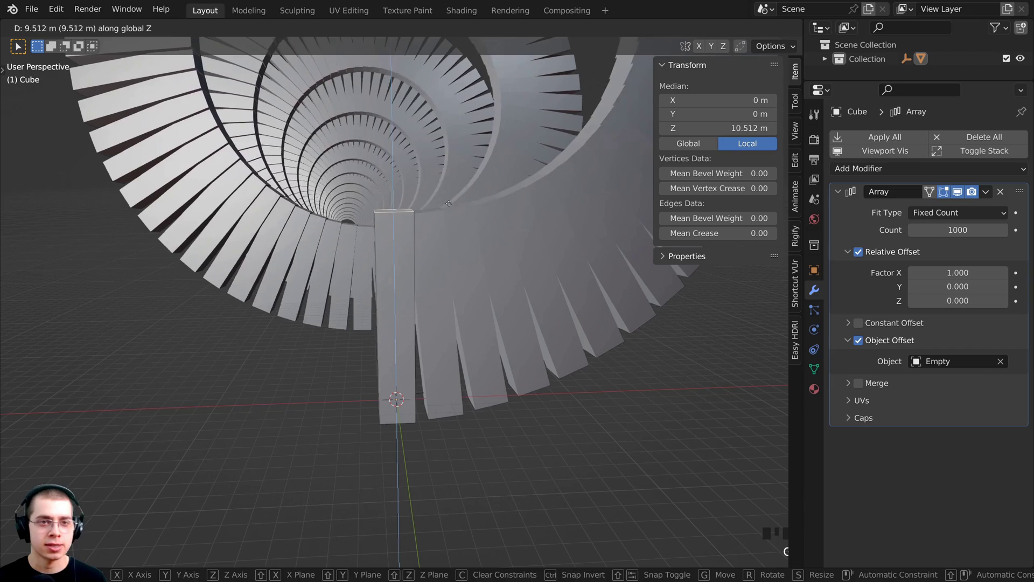
key("Escape")
middle_click_drag(410, 377, 401, 404)
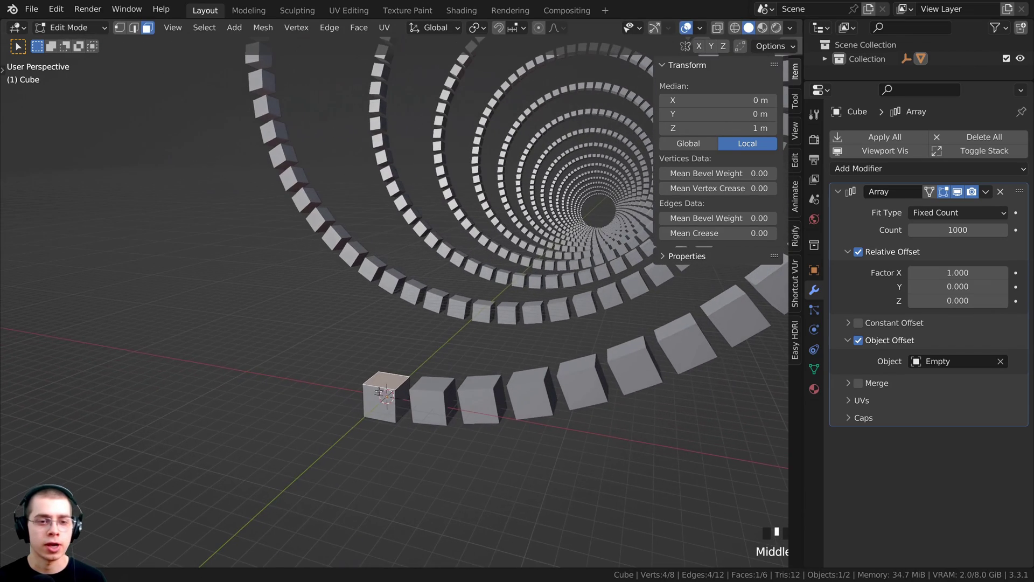
left_click(401, 404)
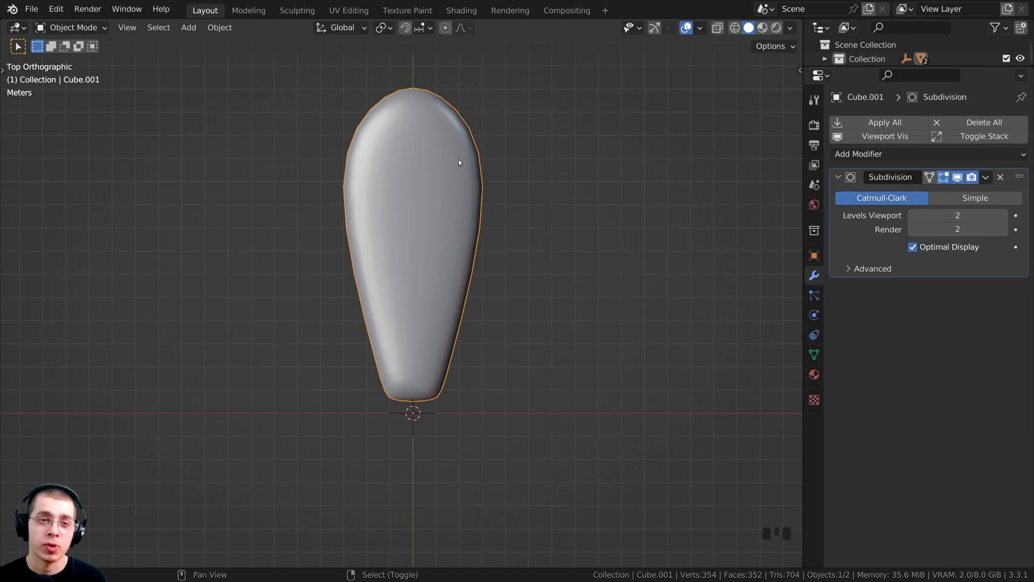
Add an Array modifier to the subdivided petal, keeping a top view of it
scroll(459, 162, "down", 2)
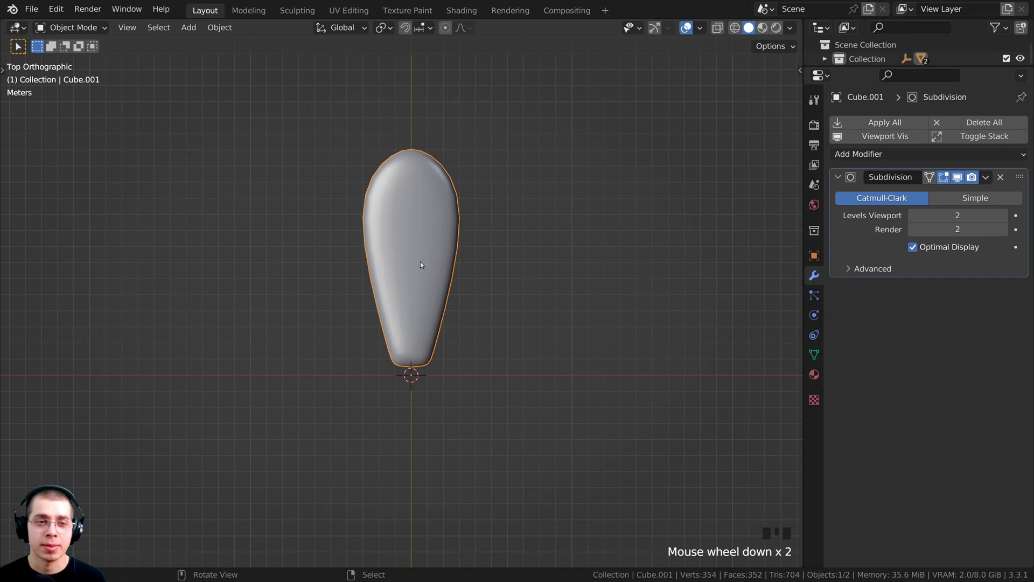
scroll(420, 264, "down", 1)
middle_click_drag(420, 269, 586, 226)
scroll(346, 277, "up", 1)
middle_click_drag(347, 277, 432, 310)
key("KP_7")
left_click(868, 156)
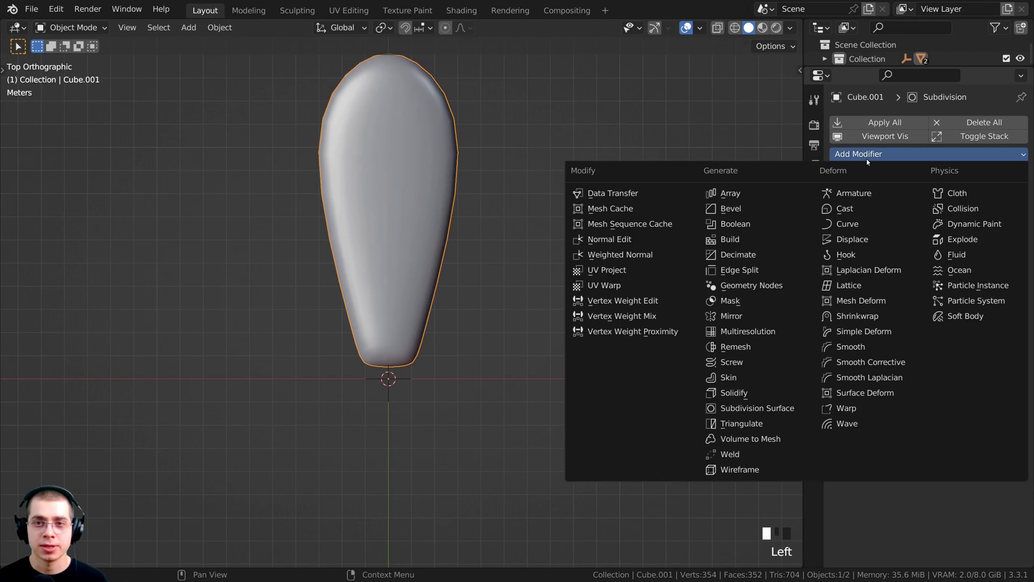
left_click(729, 194)
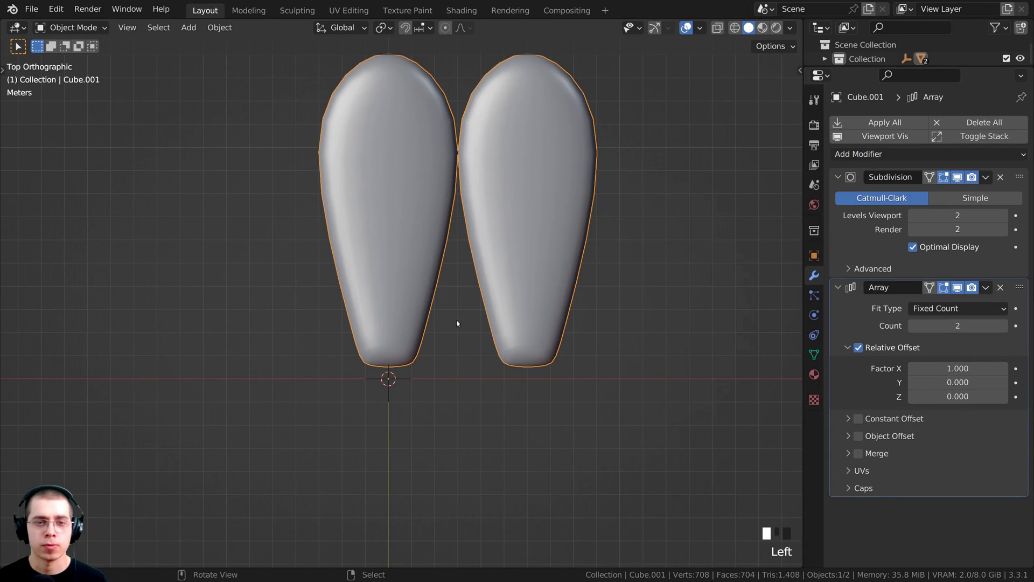
Set the petal array's relative offset Factor X to 0
scroll(506, 321, "down", 2)
middle_click_drag(505, 318, 509, 324, "shift")
scroll(513, 202, "up", 1)
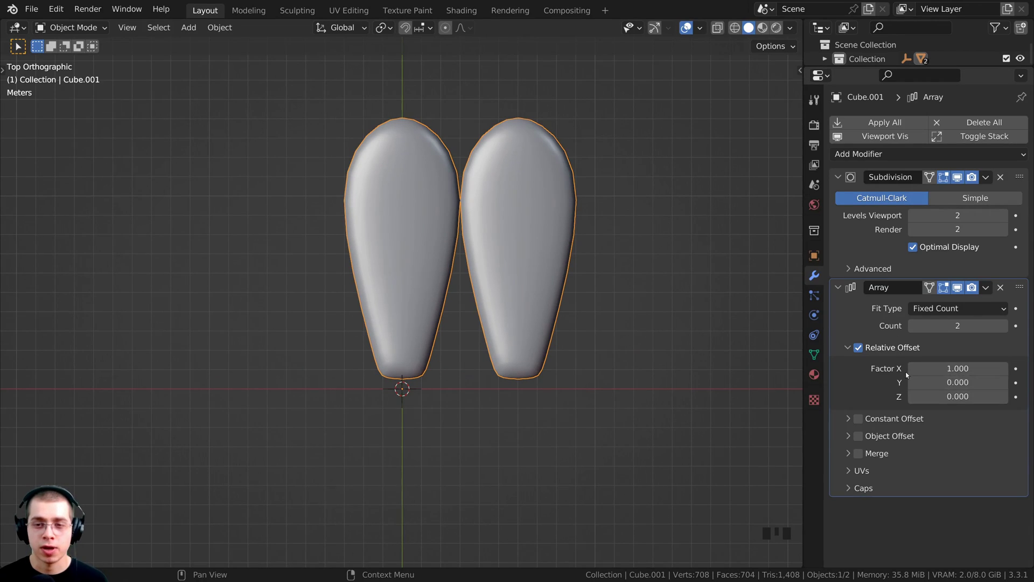
left_click(966, 368)
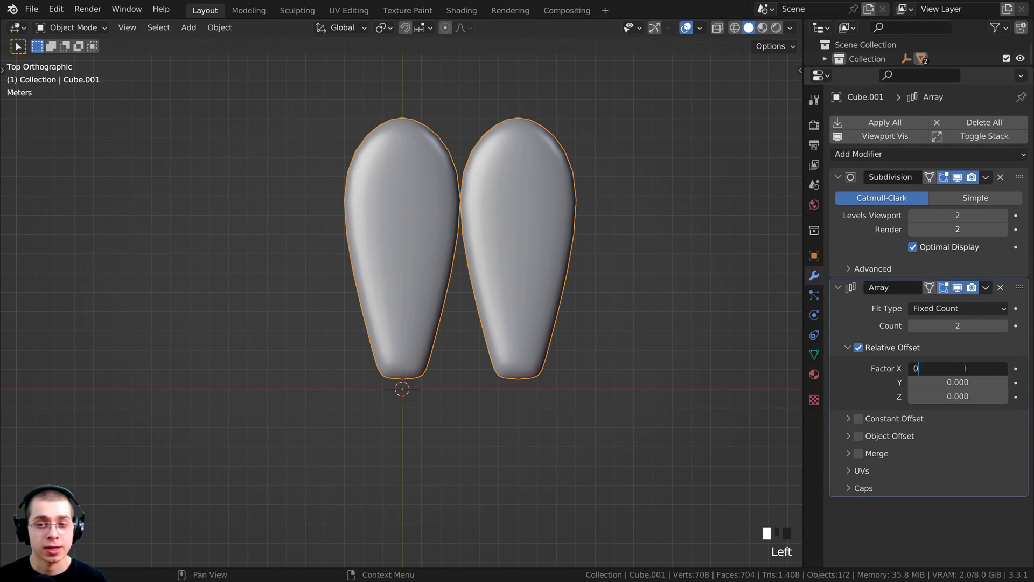
key("Return")
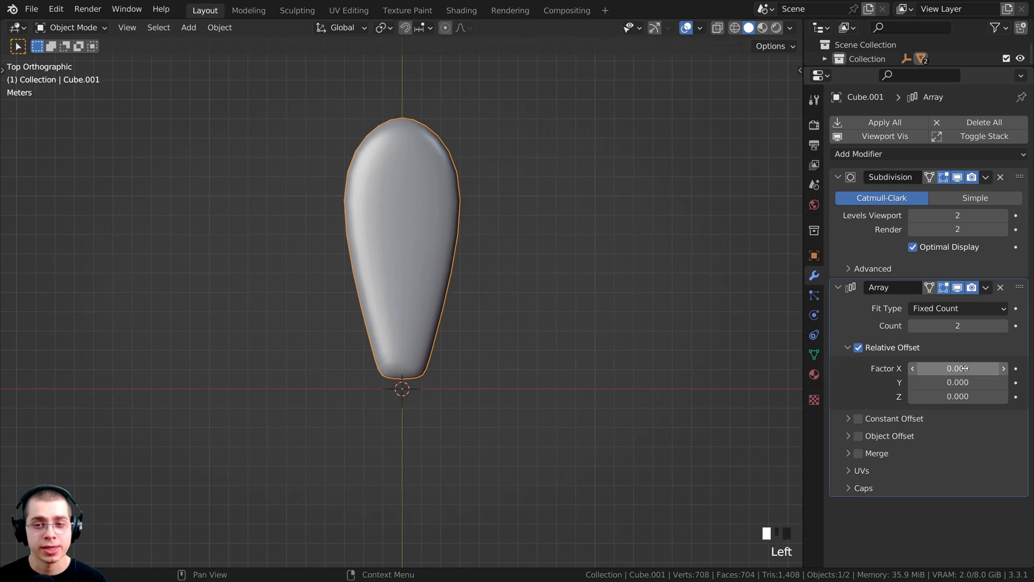
Enable Object Offset on the petal's array and pick Empty.001 at the petal's base as the offset object
left_click(858, 437)
scroll(845, 450, "down", 3)
left_click(848, 436)
scroll(999, 457, "down", 2)
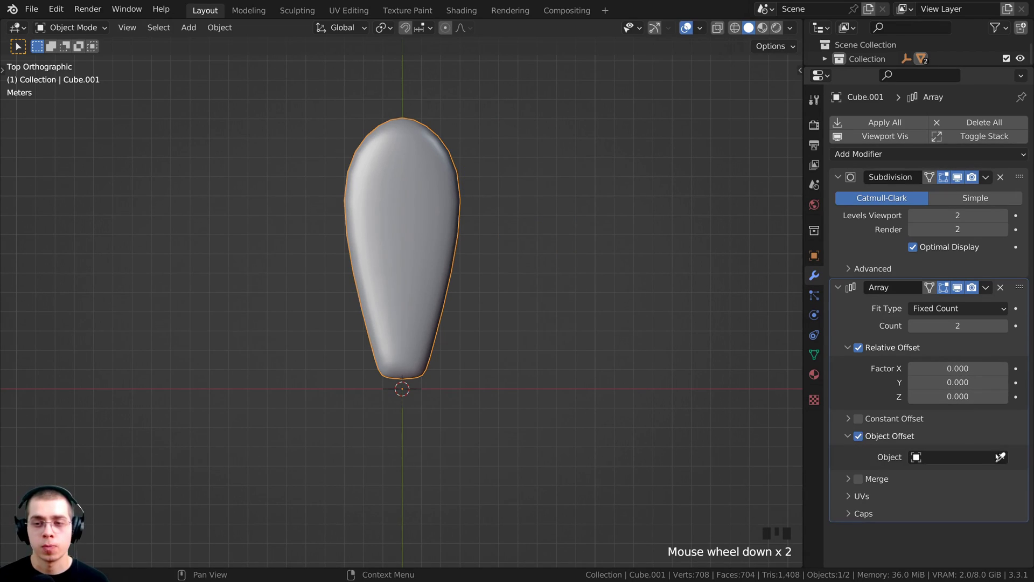
left_click(999, 457)
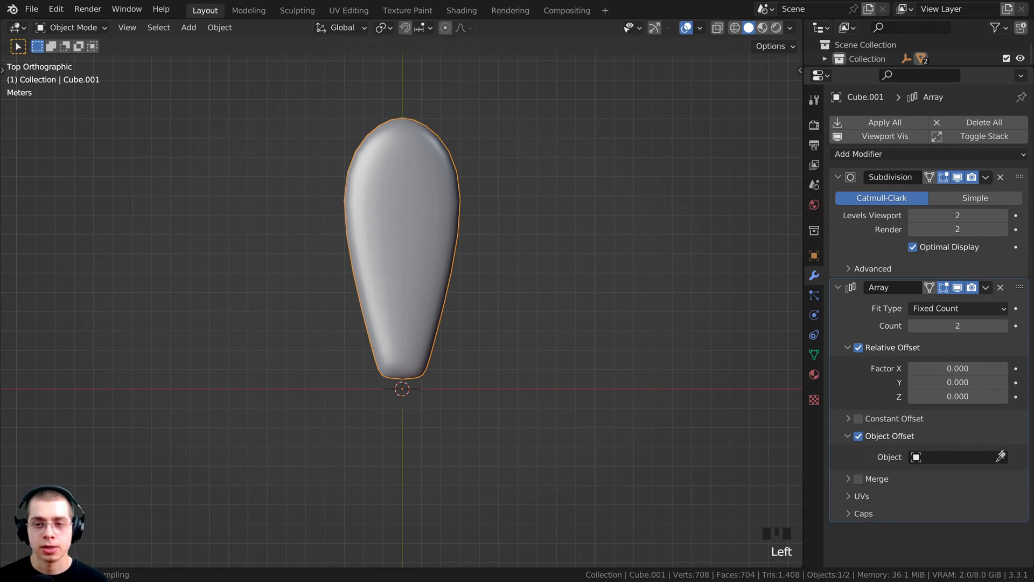
left_click(412, 386)
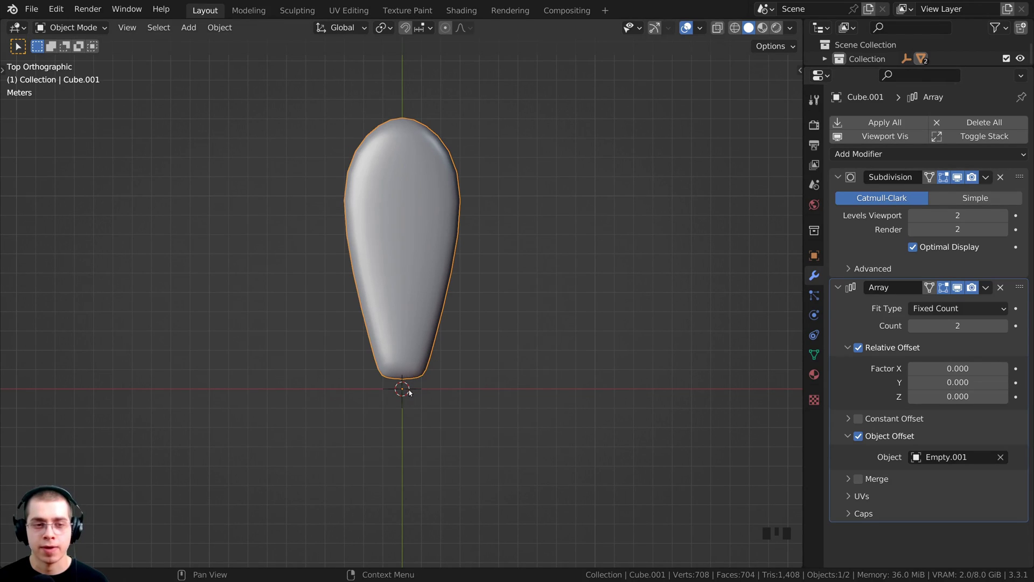
Select the empty at the petal's base and rotate it clockwise about Z to swing the second petal around
middle_click_drag(410, 387, 401, 358, "shift")
scroll(402, 334, "up", 3)
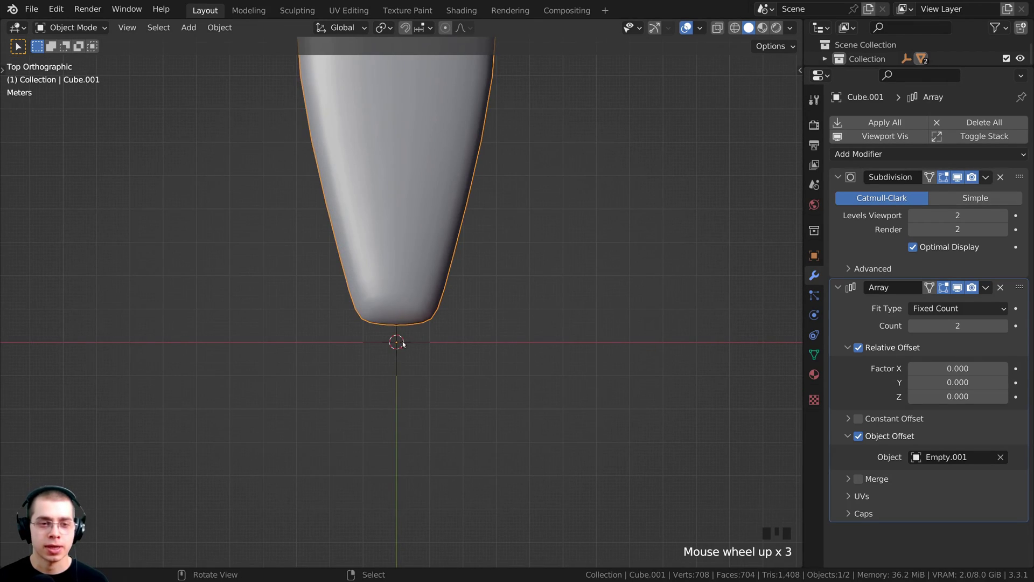
right_click(399, 342)
scroll(399, 342, "down", 4)
key("r")
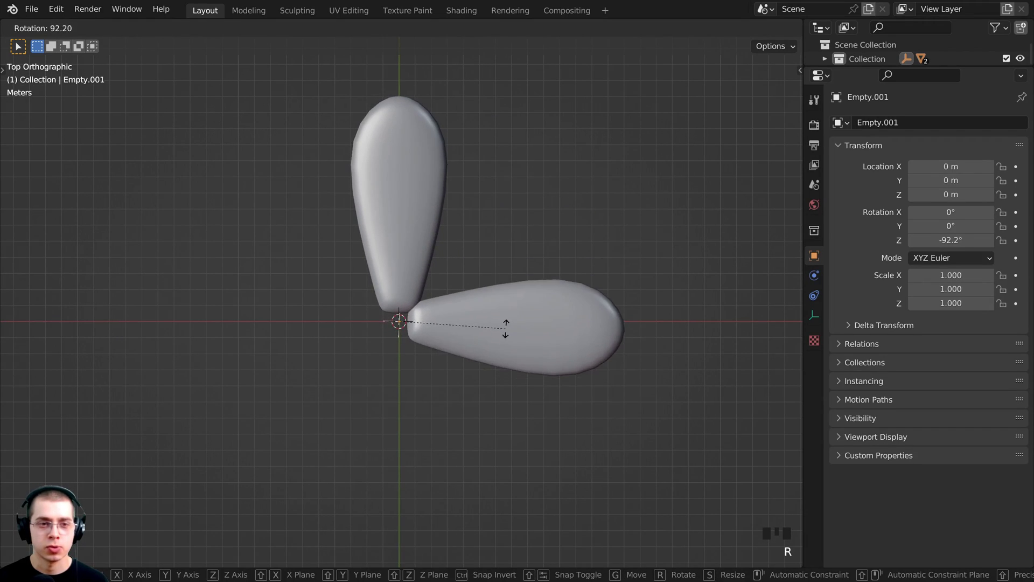
left_click(498, 284)
Select the arrayed petal and raise its Array modifier count to 9
scroll(495, 286, "up", 1)
right_click(486, 244)
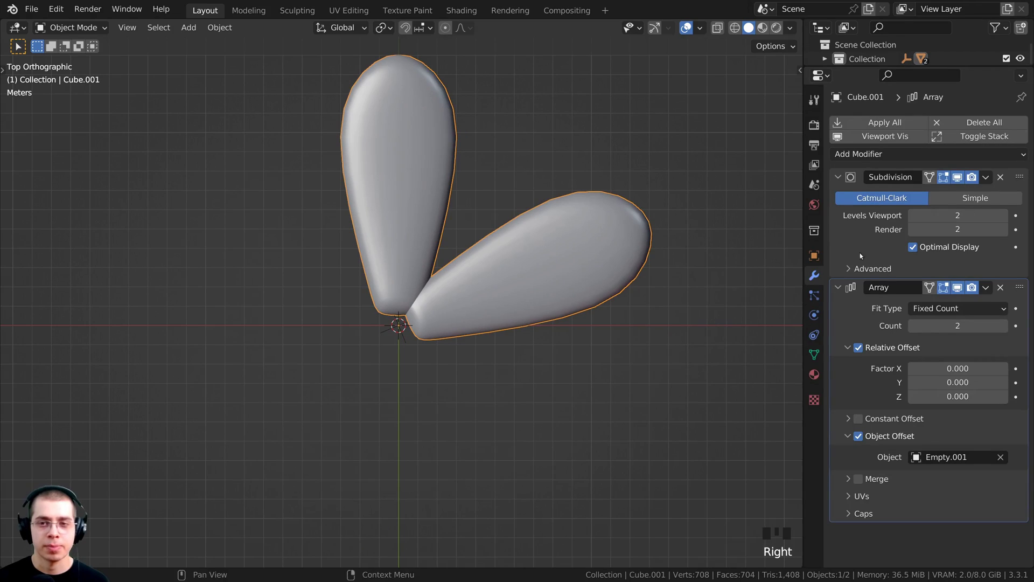
left_click(1015, 326)
left_click(1004, 326)
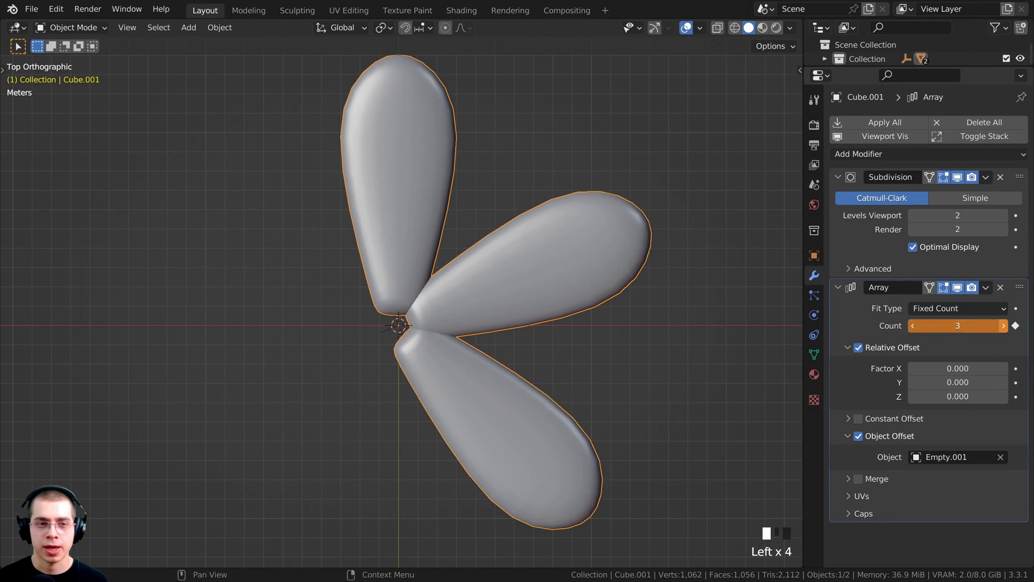
left_click(1003, 325)
left_click(1003, 325)
left_click(1003, 325)
left_click(1004, 326)
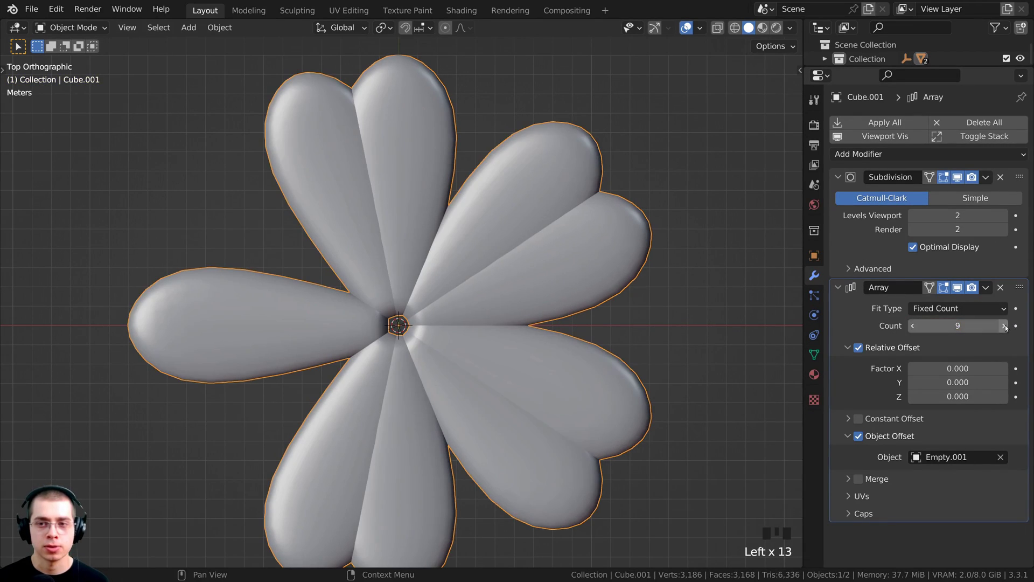
Select the empty and rotate it to about -44.2° around Z to spread the petals into a flower
right_click(527, 335)
key("r")
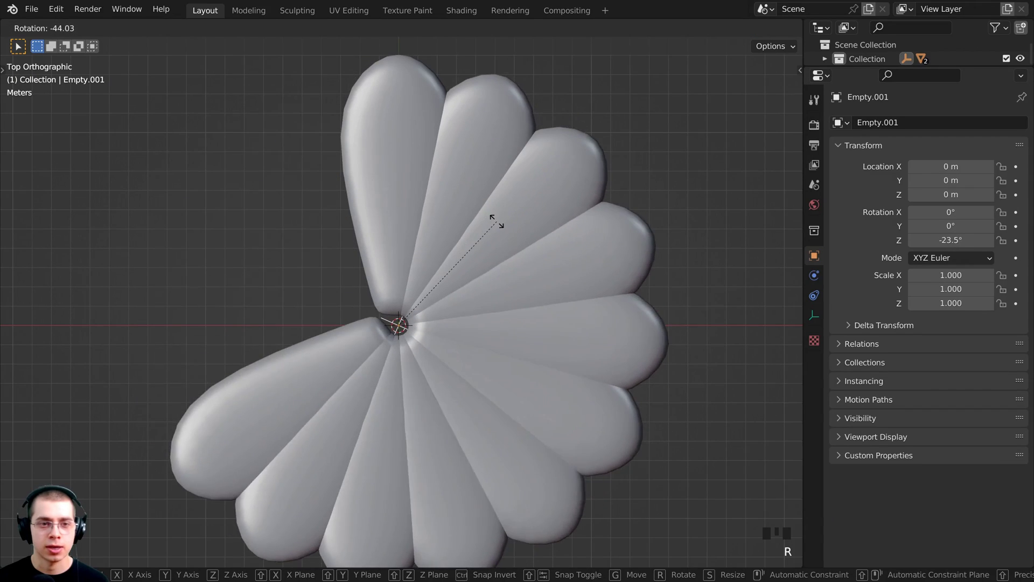
left_click(326, 200)
scroll(326, 199, "up", 4)
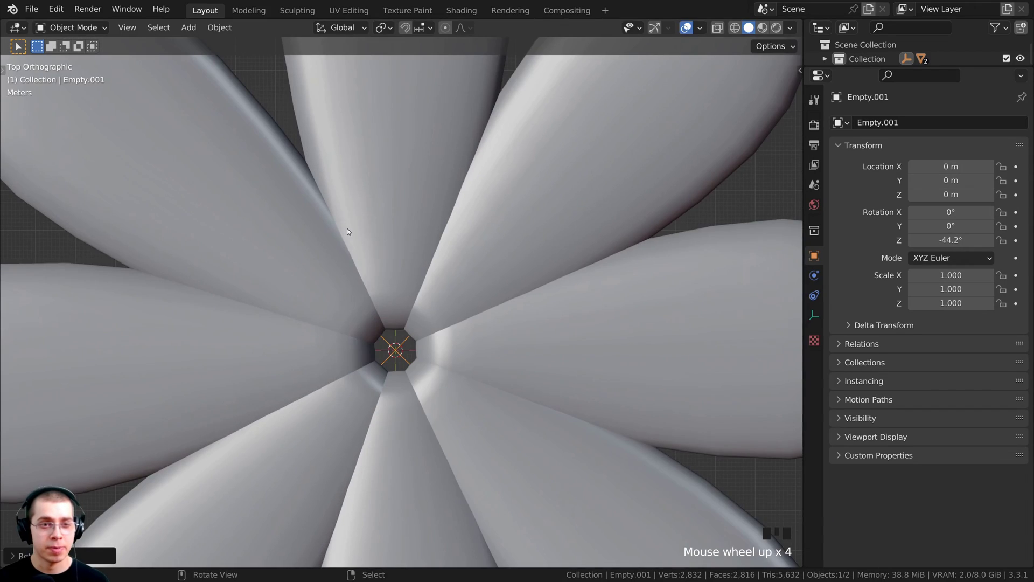
scroll(347, 232, "down", 4)
middle_click_drag(347, 231, 341, 245, "shift")
middle_click_drag(389, 314, 393, 247, "shift")
scroll(400, 328, "down", 1)
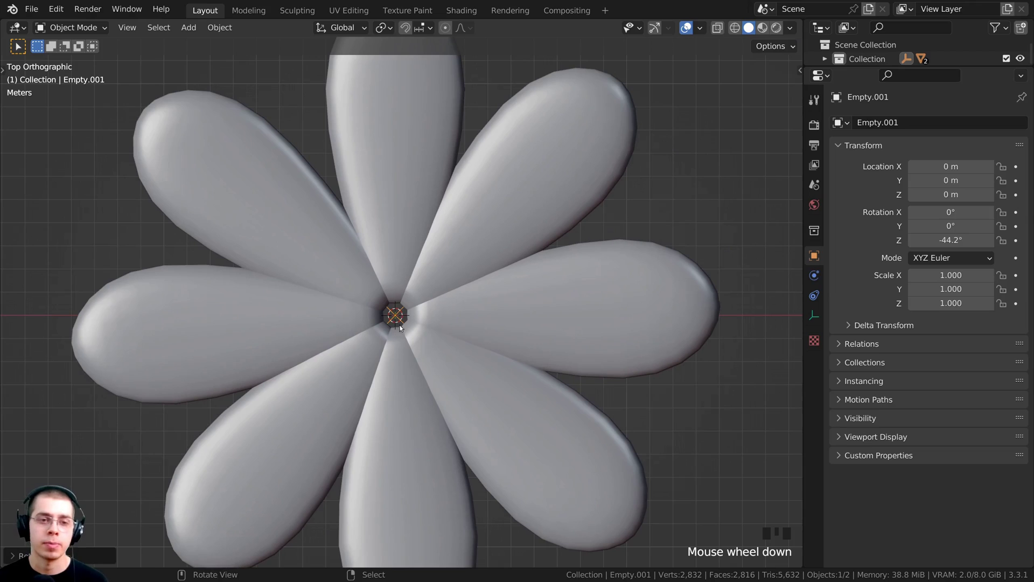
Move the empty to about X 1.6 m, Y -0.4 m to open a gap in the flower's middle
key("g")
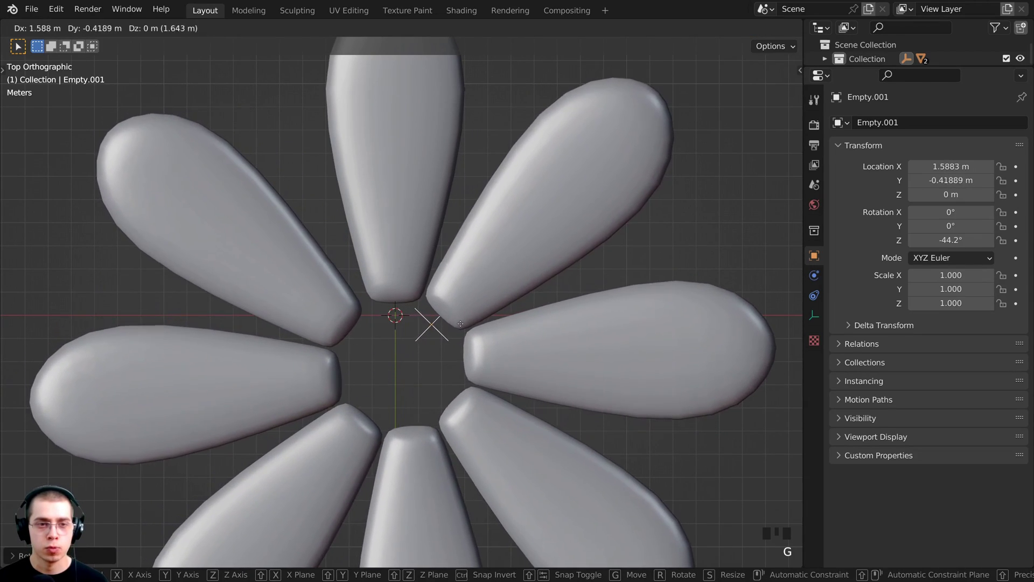
left_click(457, 325)
scroll(457, 324, "down", 4)
Unhide the round centre object in the middle of the flower and leave it in Object Mode
key("alt+h")
key("Tab")
middle_click_drag(447, 366, 302, 372)
key("Tab")
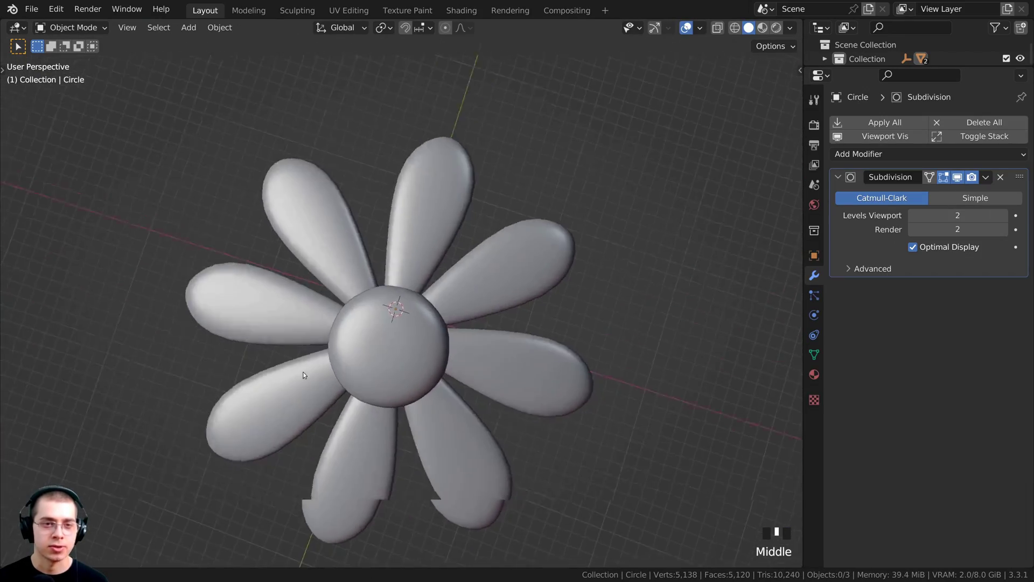
Select the arrayed petals and open the original petal's mesh in Edit Mode with its outer end face selected
scroll(370, 361, "down", 2)
middle_click_drag(370, 361, 588, 229)
scroll(429, 338, "up", 3)
left_click(458, 325)
scroll(356, 260, "up", 1)
key("Tab")
middle_click_drag(467, 352, 485, 302, "shift")
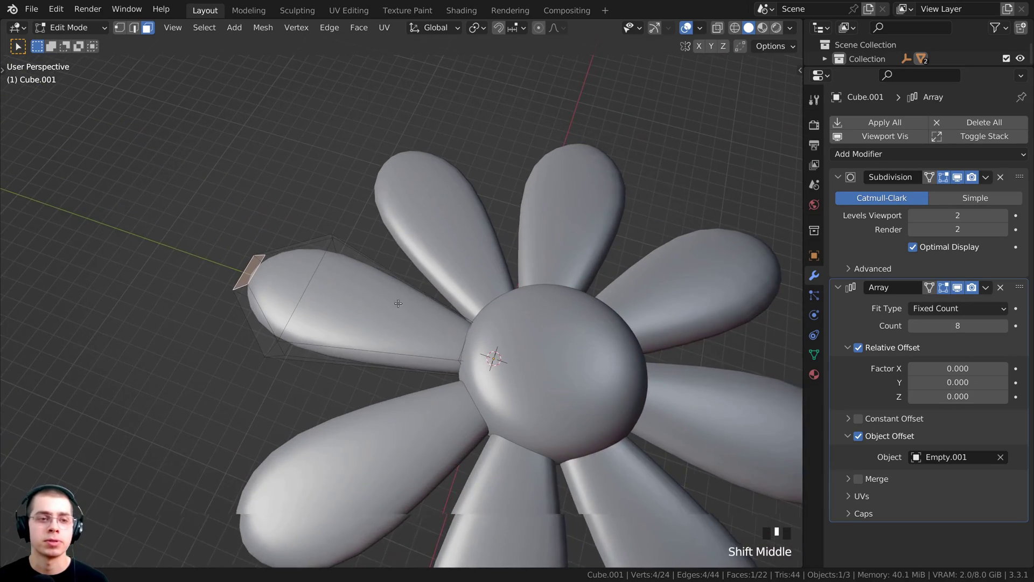
scroll(485, 301, "up", 1)
middle_click_drag(389, 274, 270, 327)
Extrude the petal's outer end face, scale it down and move it outward to form a pointed tip
key("e")
left_click(269, 289)
key("s")
left_click(270, 289)
key("g")
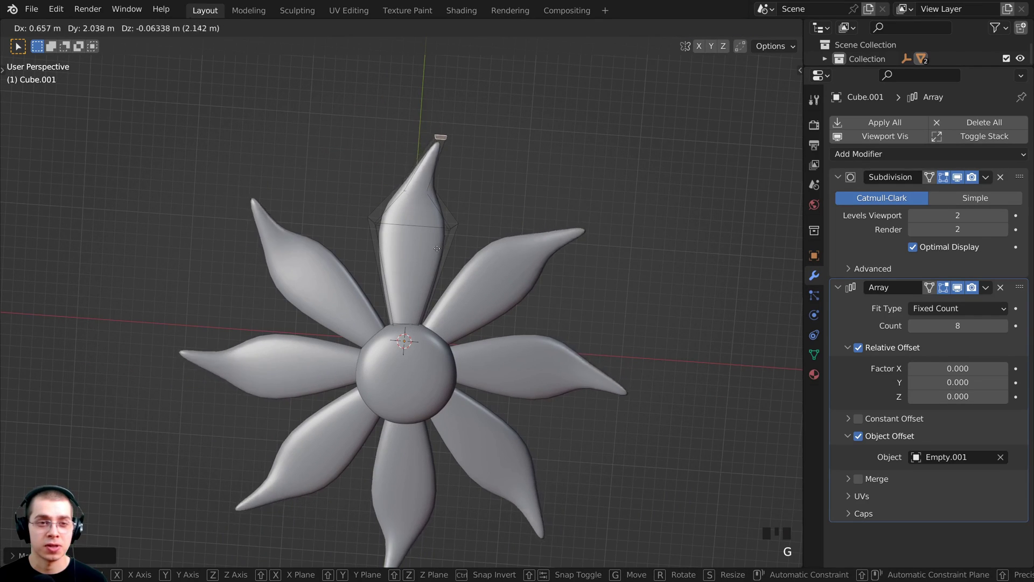
left_click(419, 263)
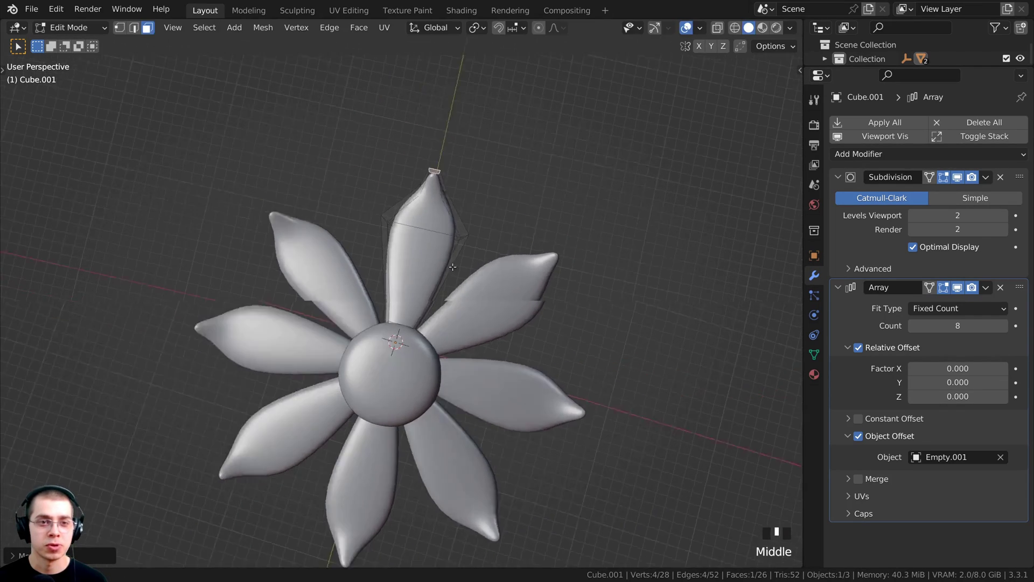
middle_click_drag(418, 262, 418, 286)
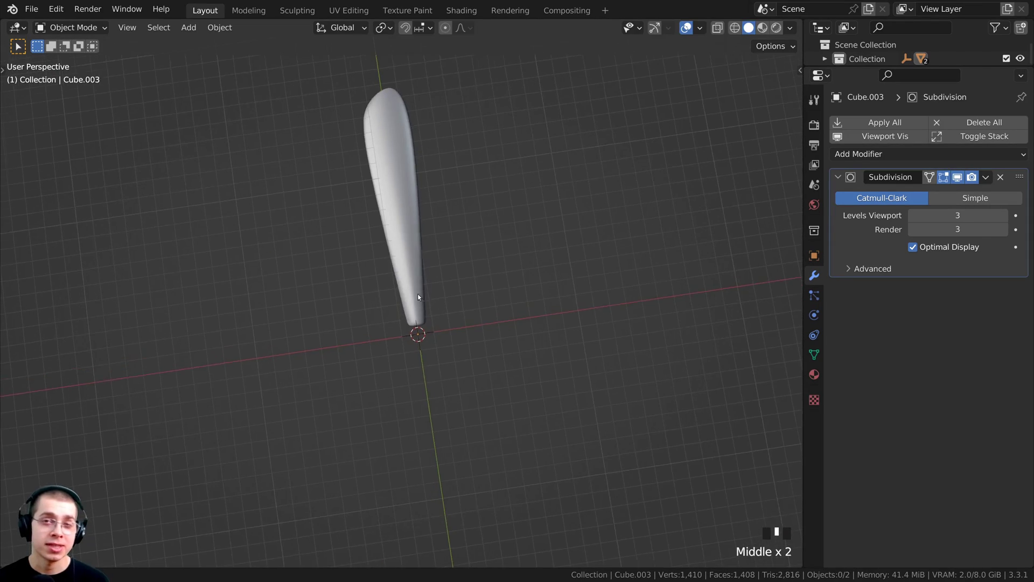
middle_click_drag(418, 293, 486, 313)
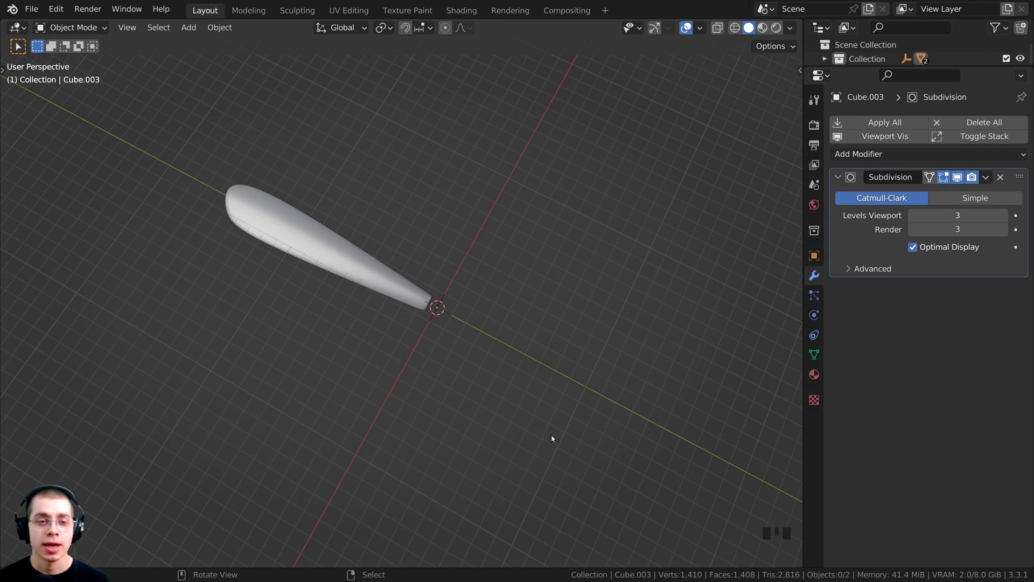
middle_click_drag(623, 302, 514, 232)
scroll(426, 259, "up", 2)
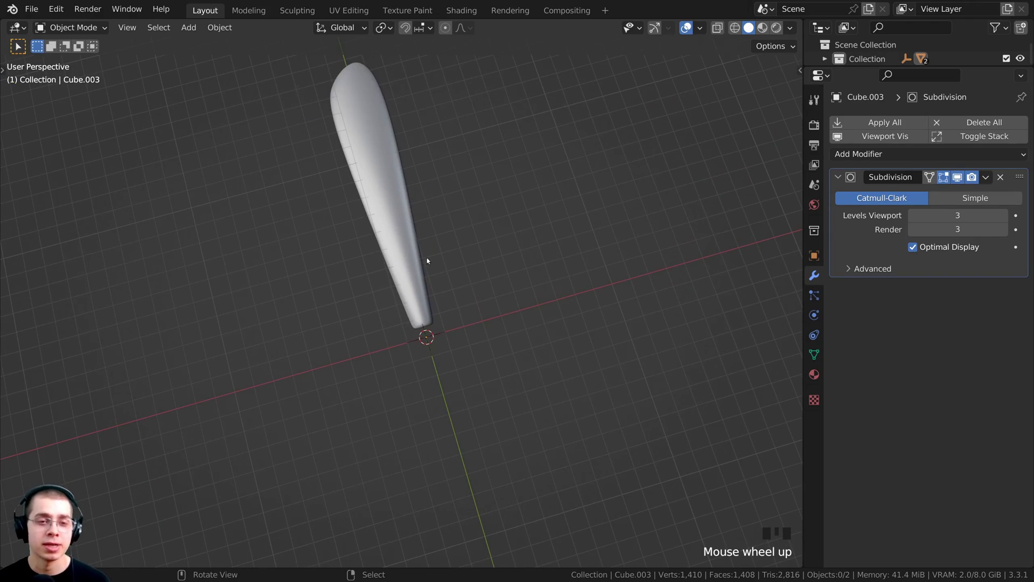
Examine the propeller blade's mesh in Edit Mode around its inner end and finish in the top orthographic view
right_click(409, 289)
middle_click_drag(409, 289, 284, 285)
key("Tab")
key("a")
key("a")
scroll(288, 229, "down", 1, "shift")
scroll(339, 307, "up", 2)
middle_click_drag(339, 308, 351, 323)
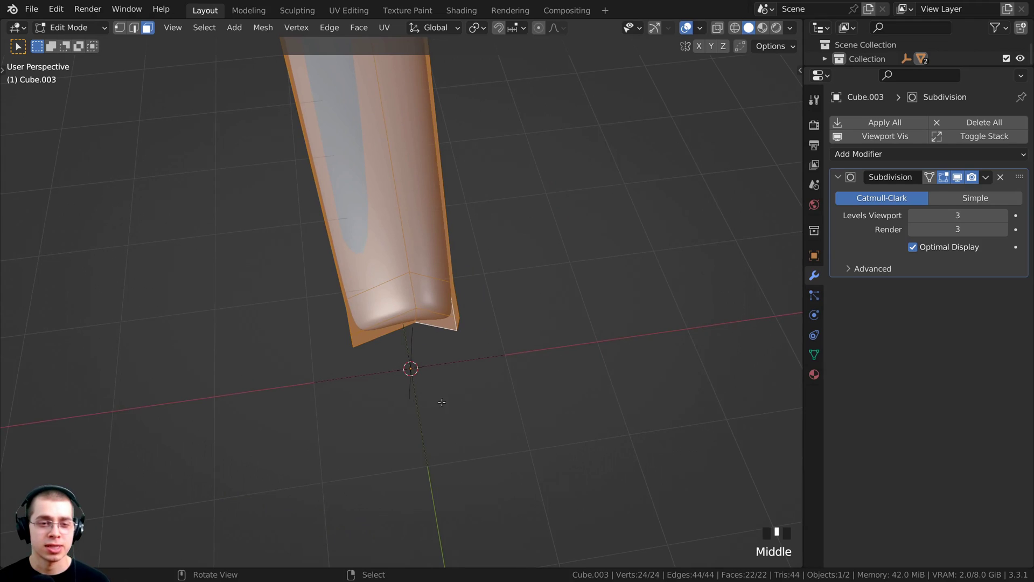
scroll(394, 370, "down", 3)
key("Tab")
middle_click_drag(415, 367, 412, 372)
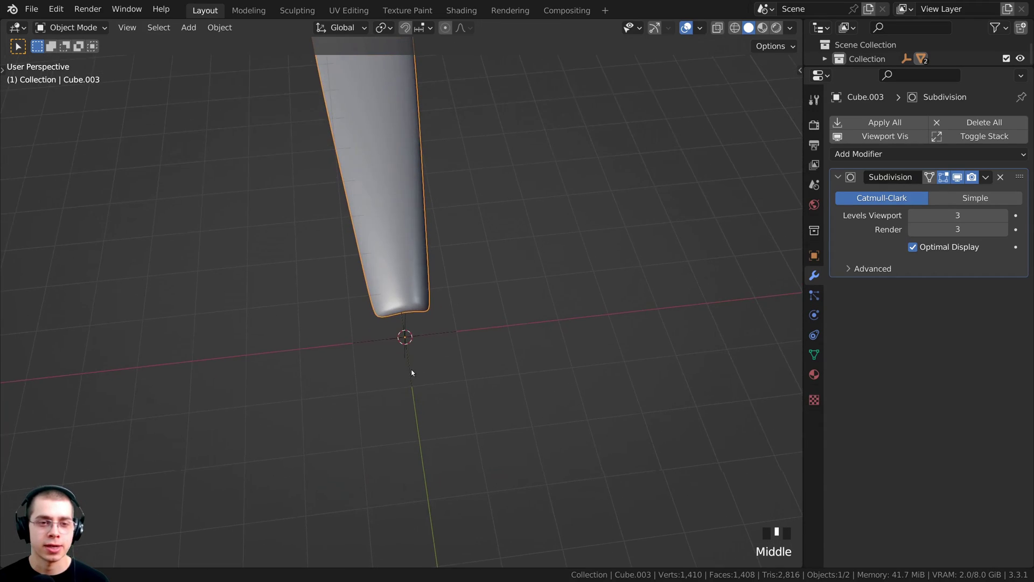
key("KP_7")
left_click(407, 357)
key("g")
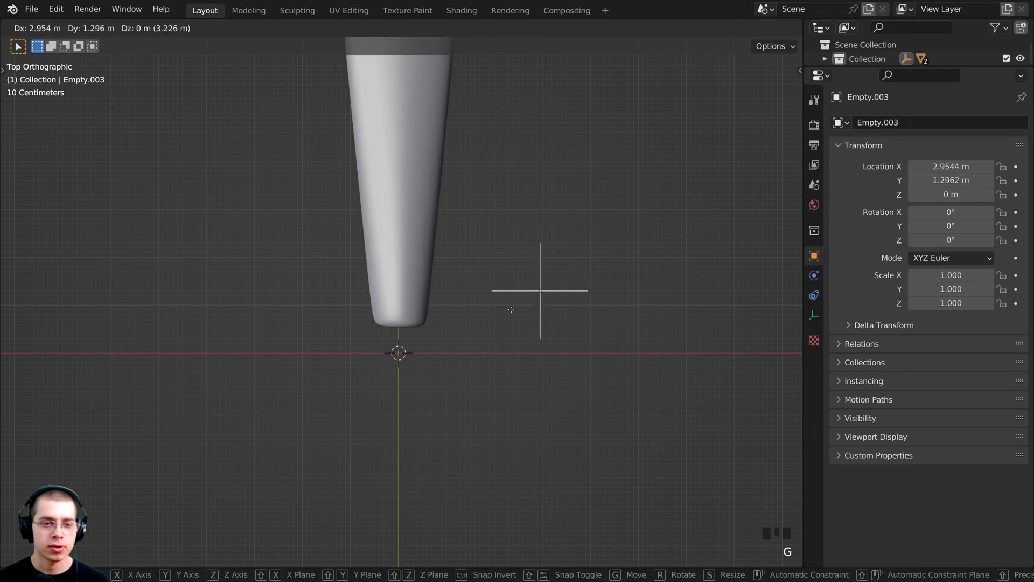
right_click(514, 341)
scroll(396, 358, "down", 2)
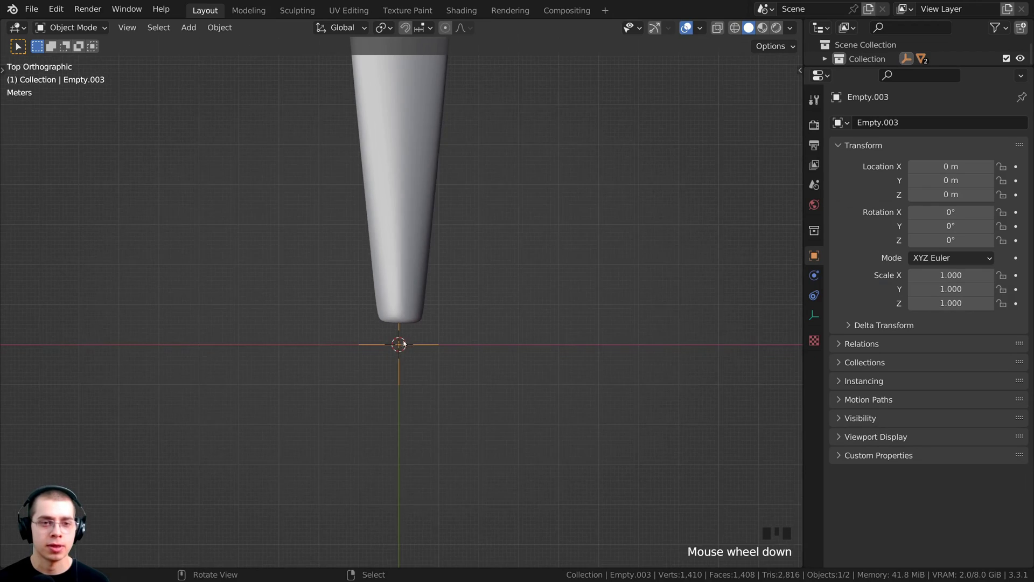
Add an Array modifier to the propeller blade and set its relative offset Factor X to 0
left_click(404, 280)
scroll(390, 111, "down", 2)
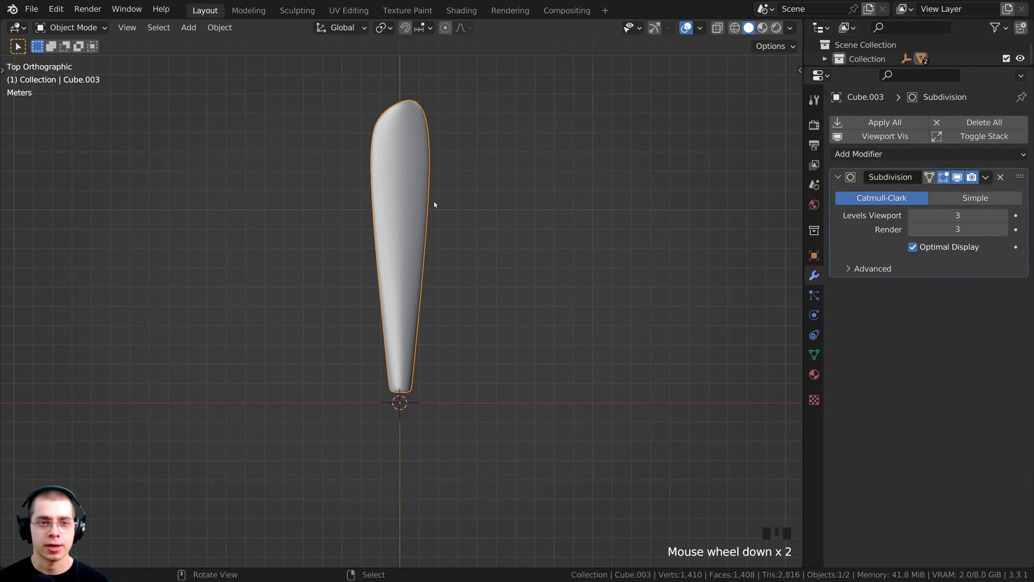
left_click(864, 155)
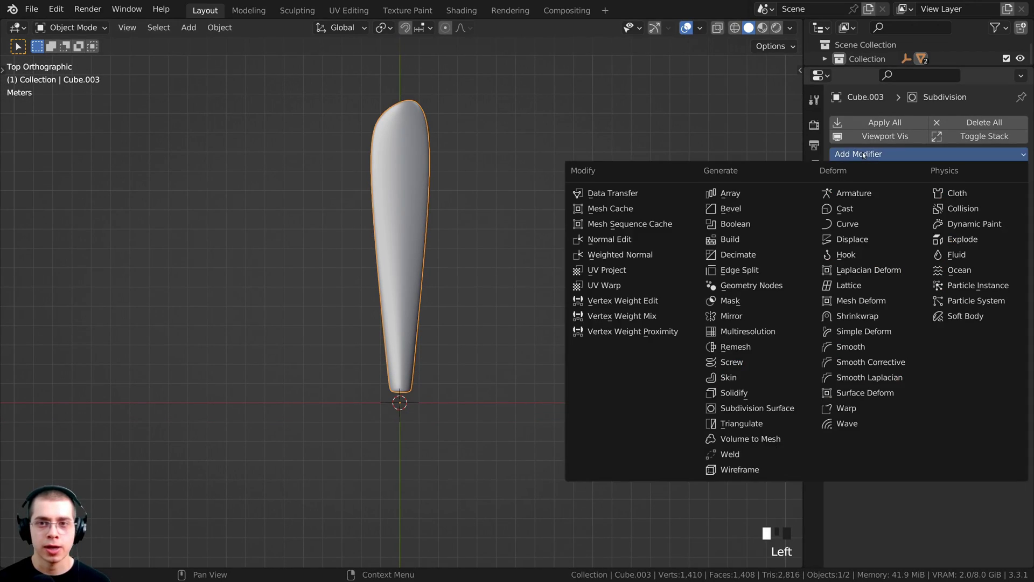
left_click(750, 194)
scroll(942, 362, "down", 3)
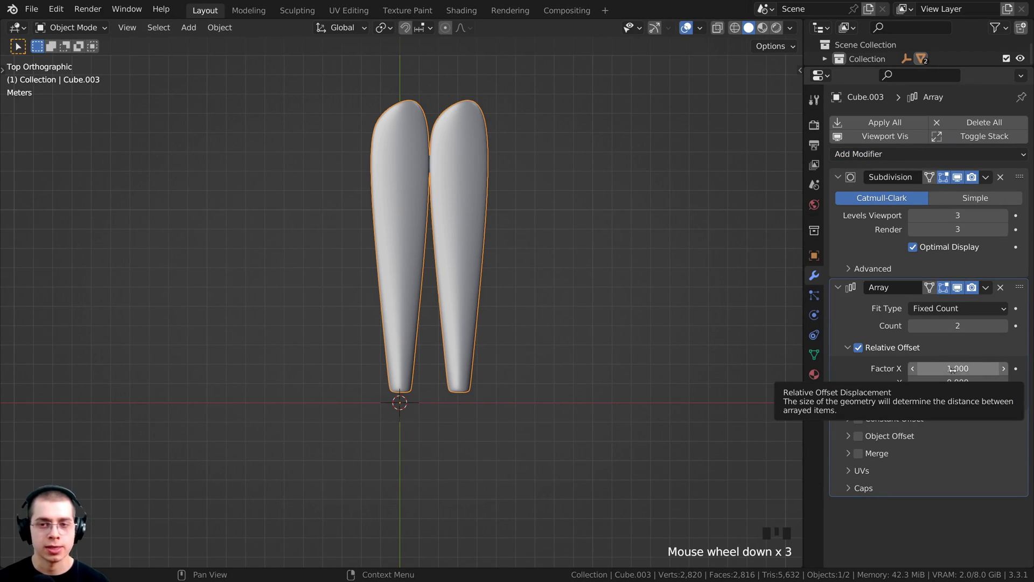
left_click(953, 370)
type("0")
key("Return")
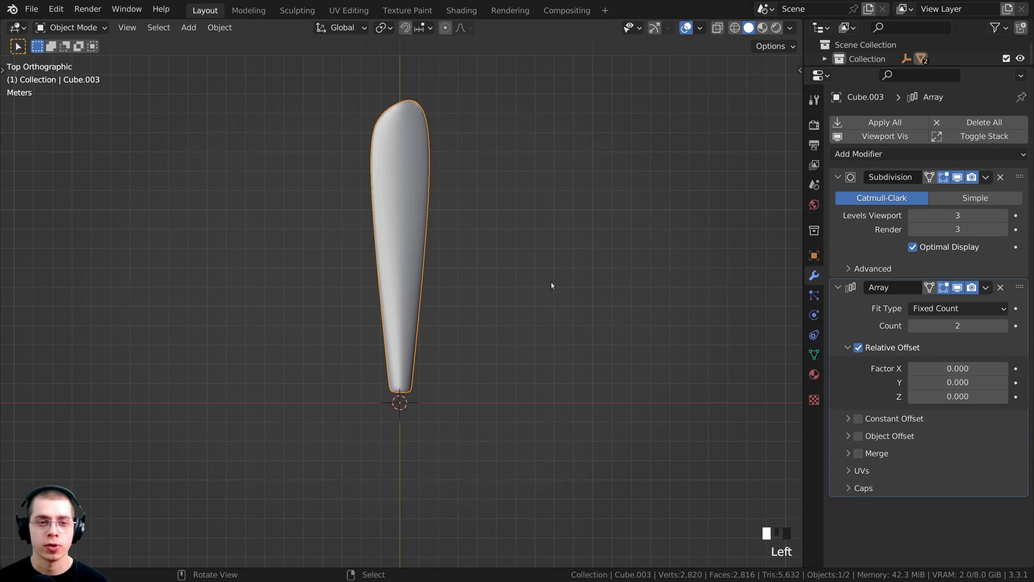
Enable Object Offset in the blade's Array modifier and assign the empty at the origin as the offset object
middle_click_drag(558, 314, 592, 263, "shift")
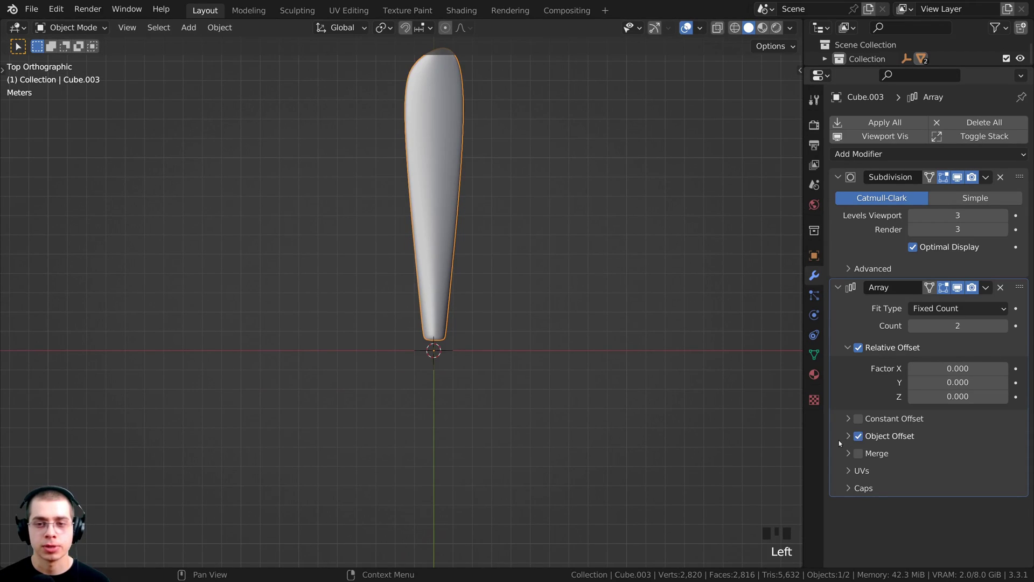
left_click(847, 437)
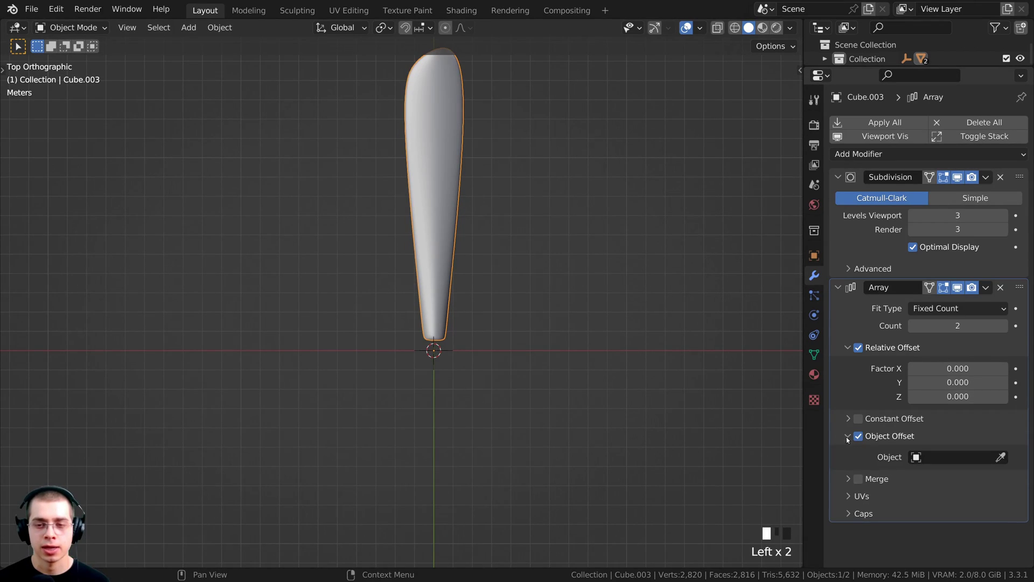
left_click(1002, 458)
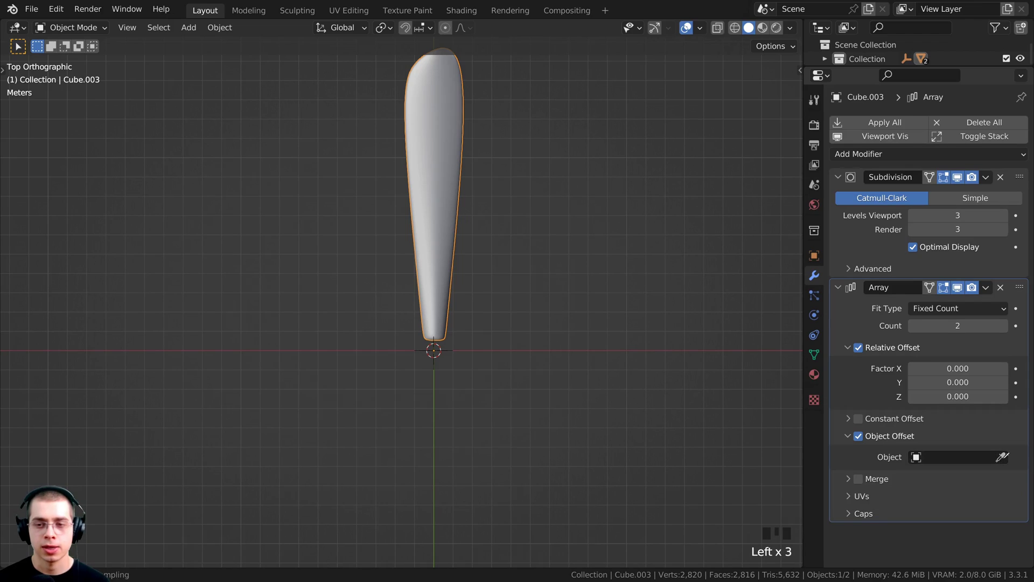
left_click(457, 346)
Rotate the empty to about -38° on Z and raise the blade's array count to 3
right_click(449, 380)
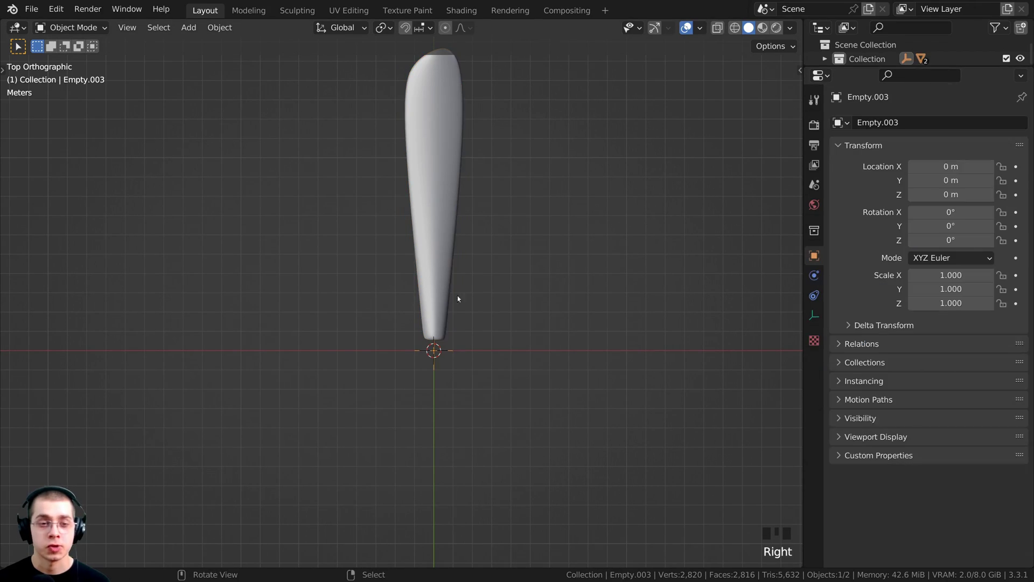
key("r")
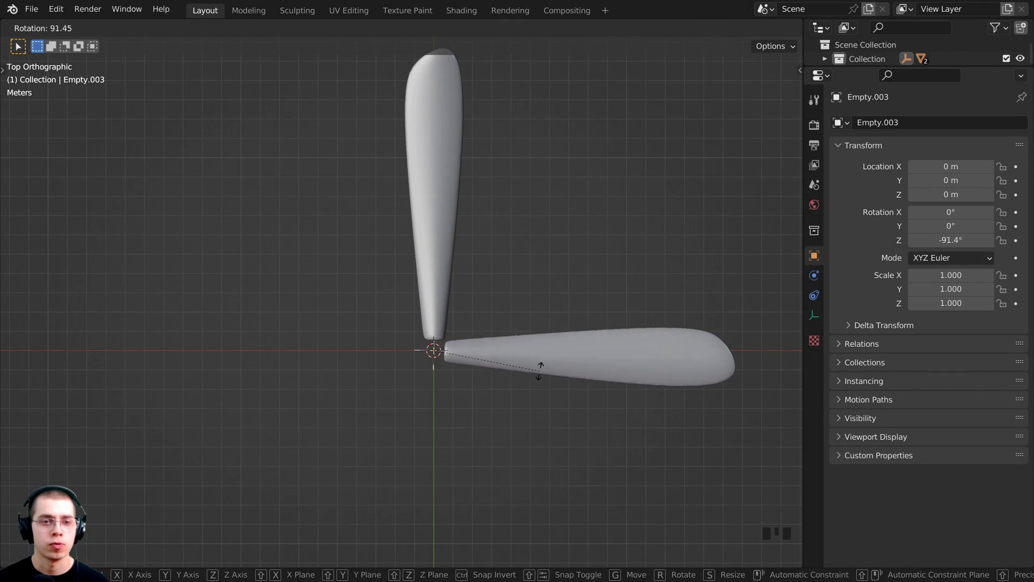
left_click(502, 264)
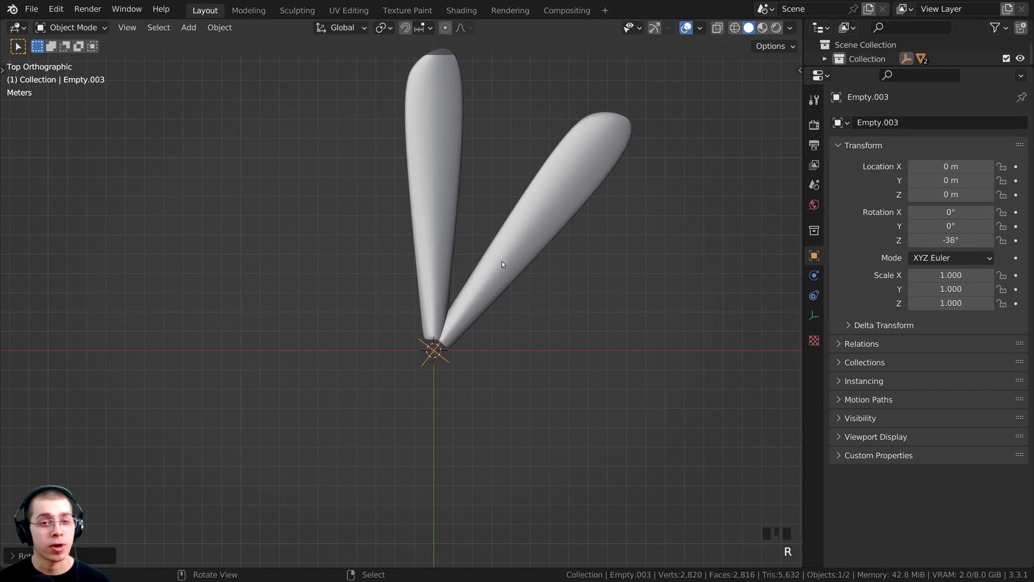
right_click(441, 194)
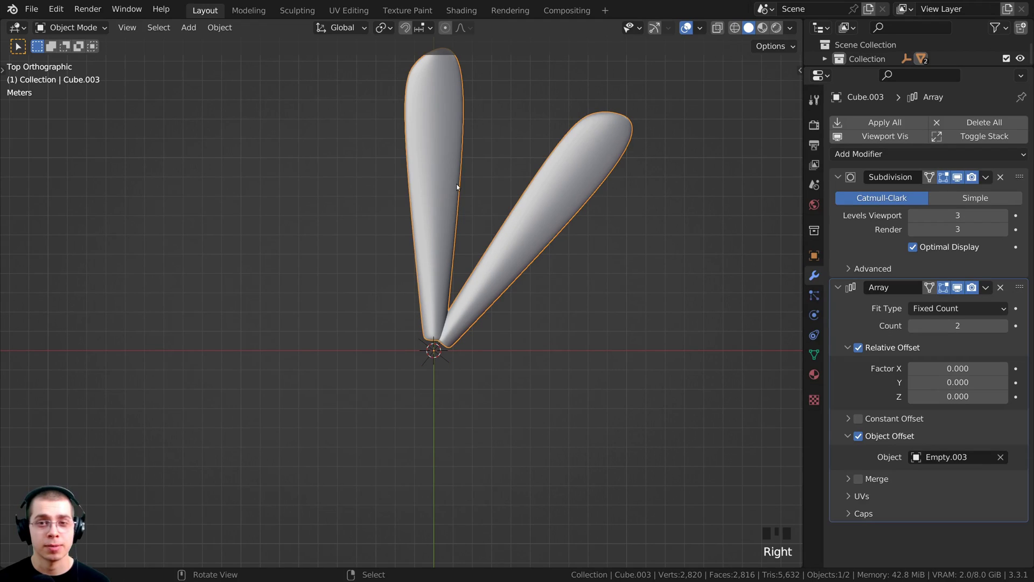
left_click(998, 326)
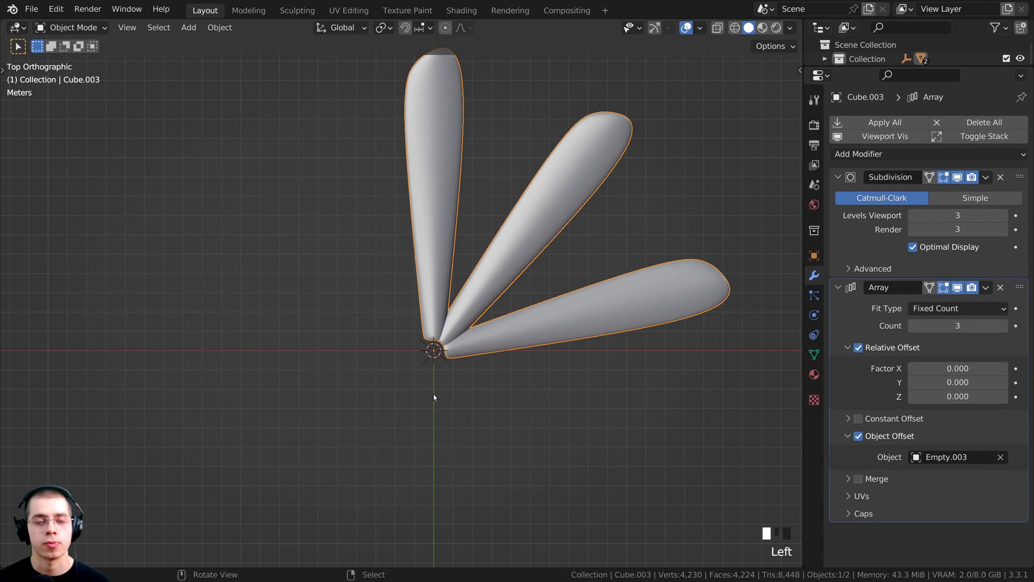
Rotate the empty freehand to about -115° on Z to spread the three blades around the centre
left_click(434, 350)
key("r")
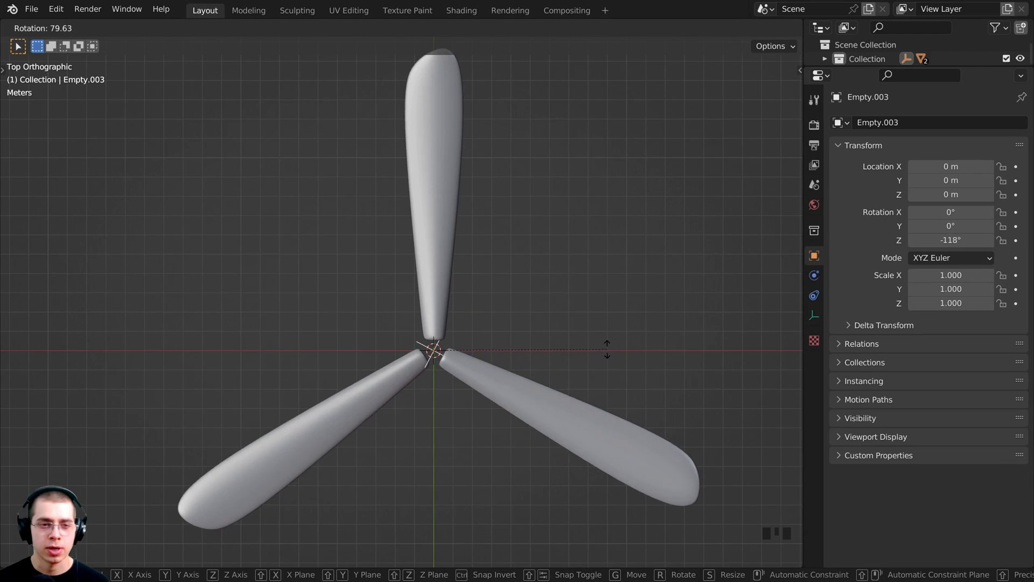
left_click(607, 345)
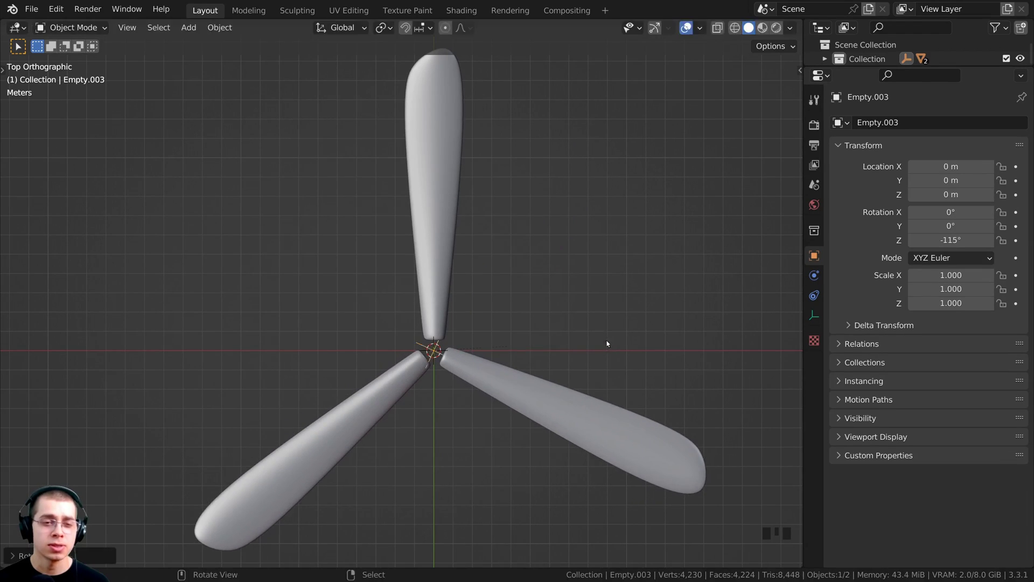
key("r")
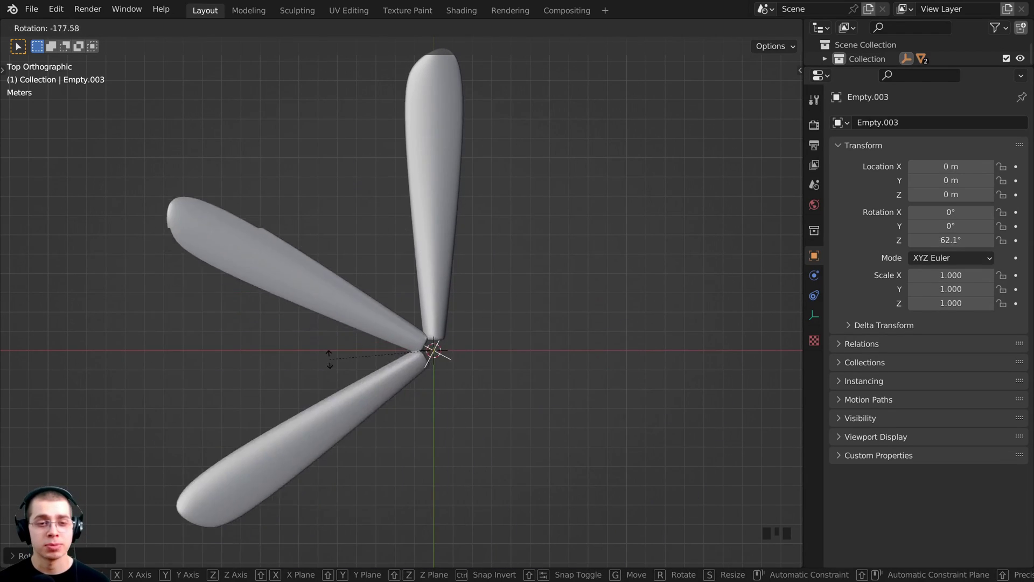
key("Escape")
scroll(399, 299, "up", 2)
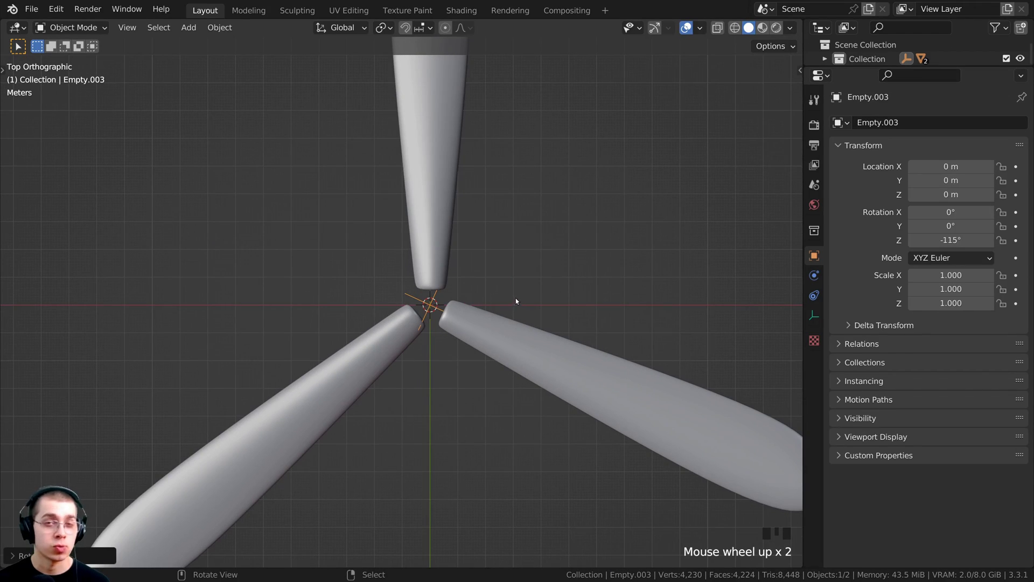
scroll(415, 340, "up", 2)
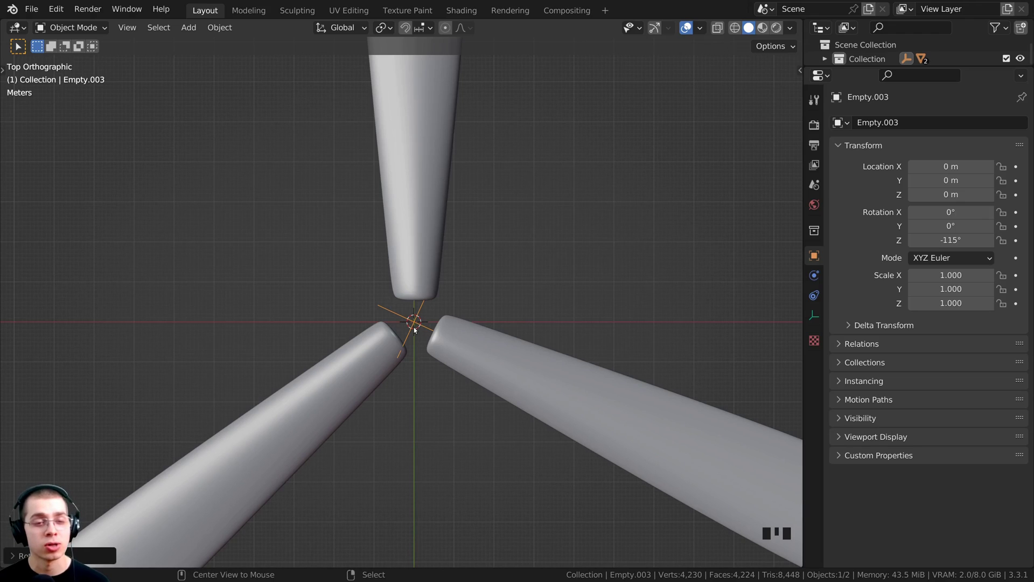
Clear the empty's rotation and rotate it by exactly 120° in the top view to space the three blades evenly
key("alt+r")
middle_click_drag(546, 291, 490, 351, "shift")
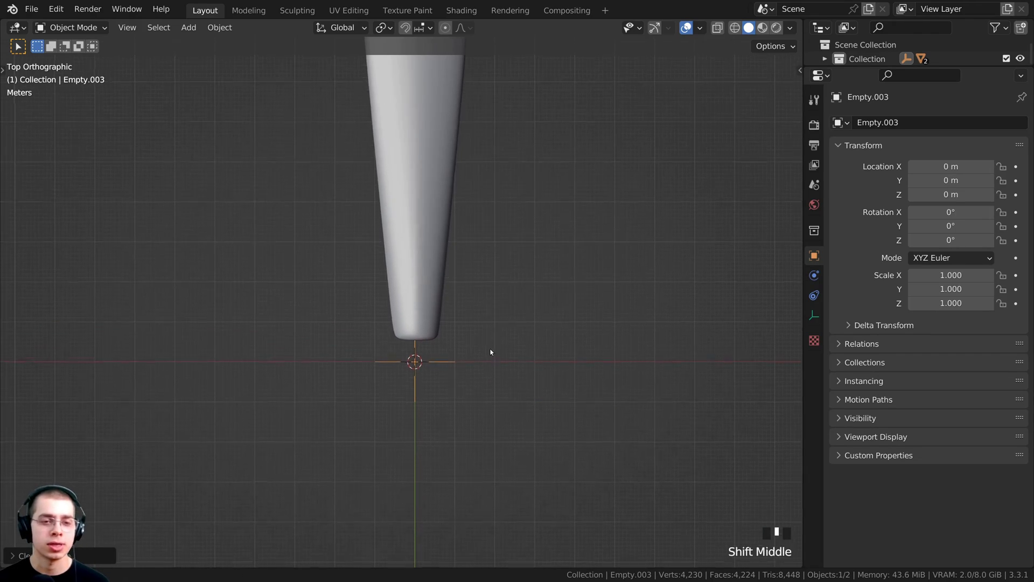
scroll(429, 264, "down", 3)
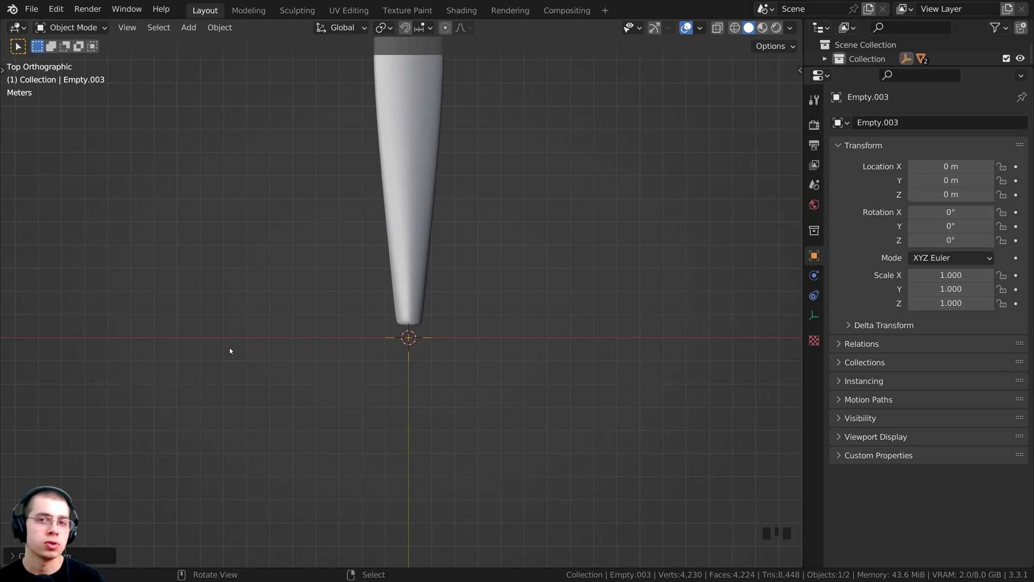
key("r")
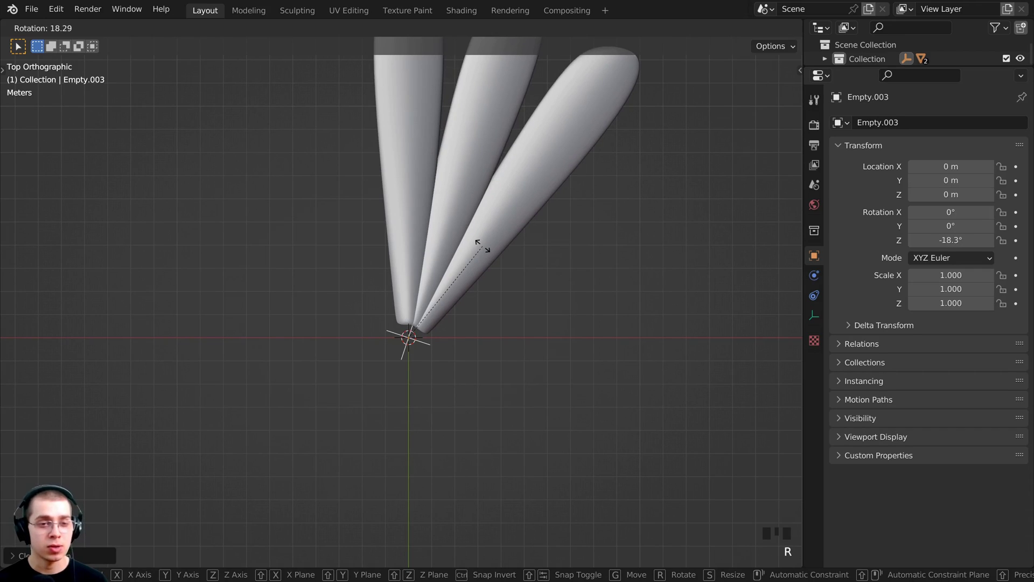
type("120")
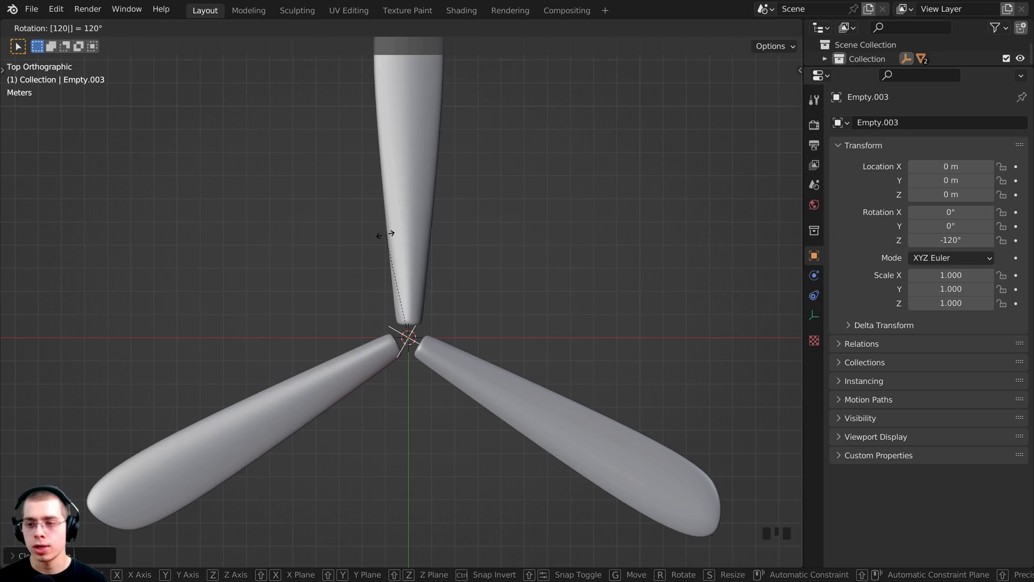
key("Return")
scroll(416, 396, "down", 2)
key("alt+a")
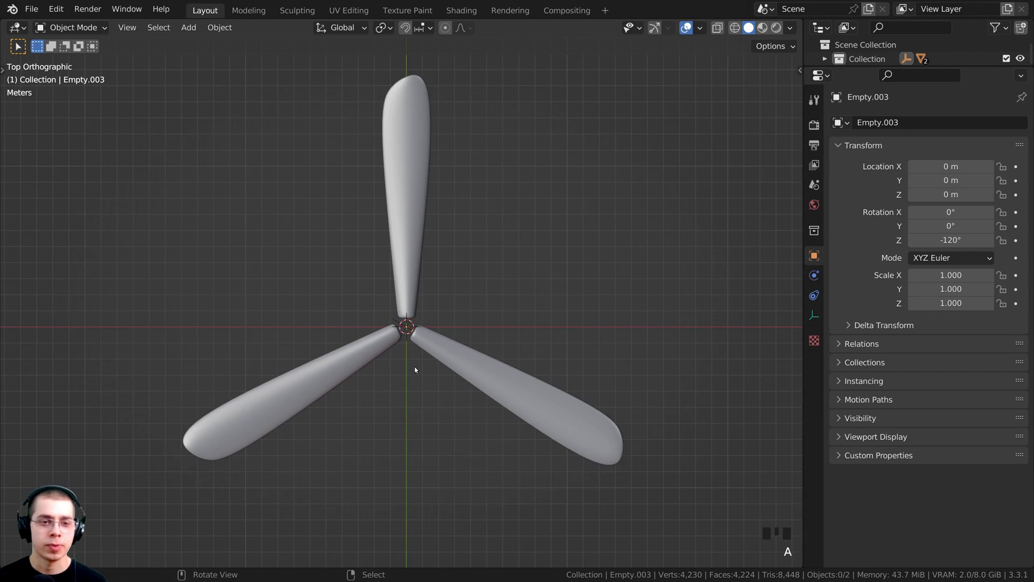
scroll(415, 370, "up", 5)
scroll(374, 386, "down", 1)
key("r")
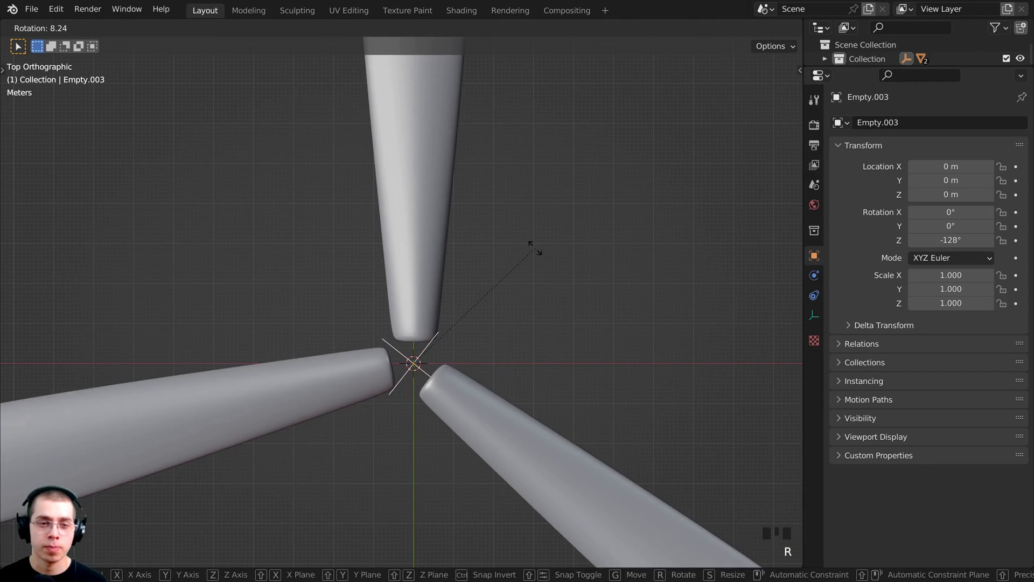
key("Escape")
scroll(455, 159, "down", 6)
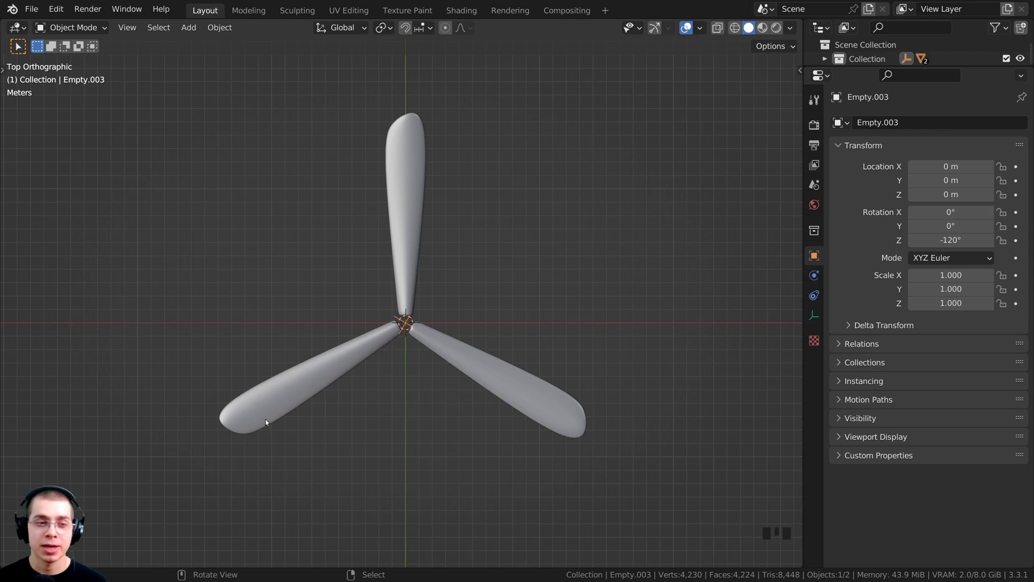
Unhide the bevelled hub cylinder at the centre of the propeller
middle_click_drag(439, 379, 473, 347)
scroll(408, 335, "up", 3)
left_click(408, 335)
scroll(481, 312, "down", 2)
key("a")
scroll(473, 347, "up", 2)
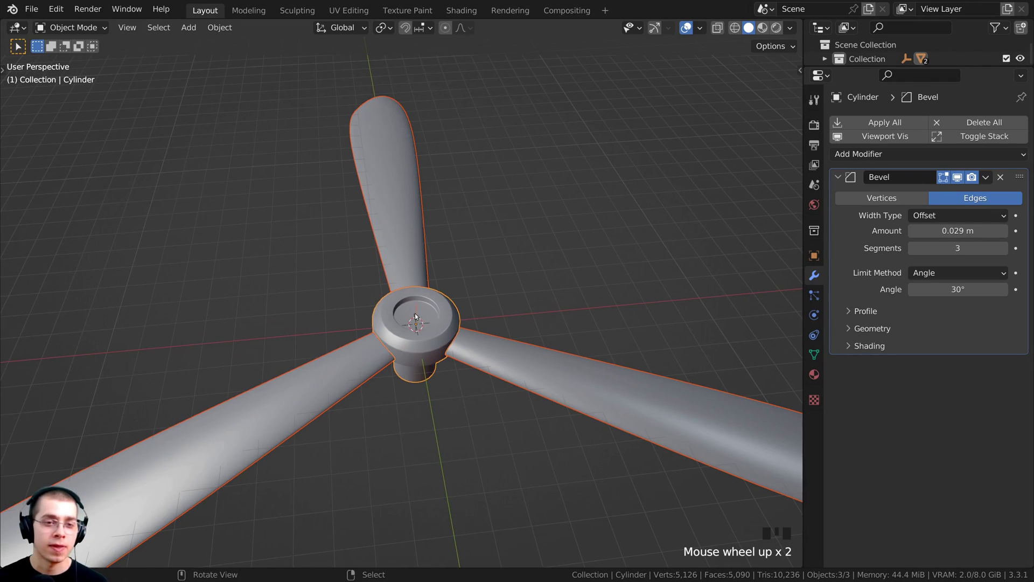
Select the empty together with the arrayed blades and try rotating both around the global Z axis
right_click(419, 309)
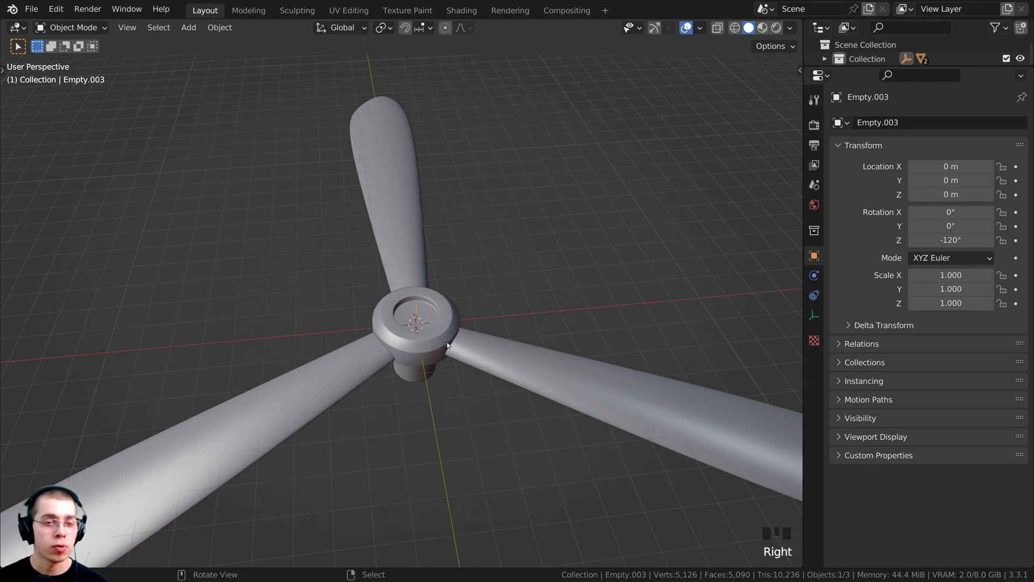
scroll(423, 313, "up", 2)
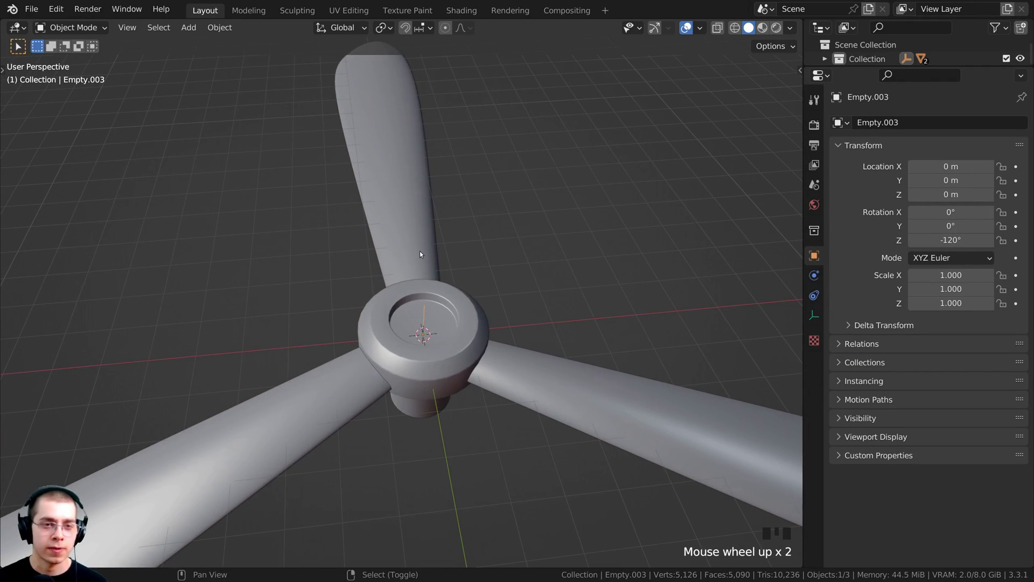
right_click(420, 253)
scroll(468, 398, "down", 4)
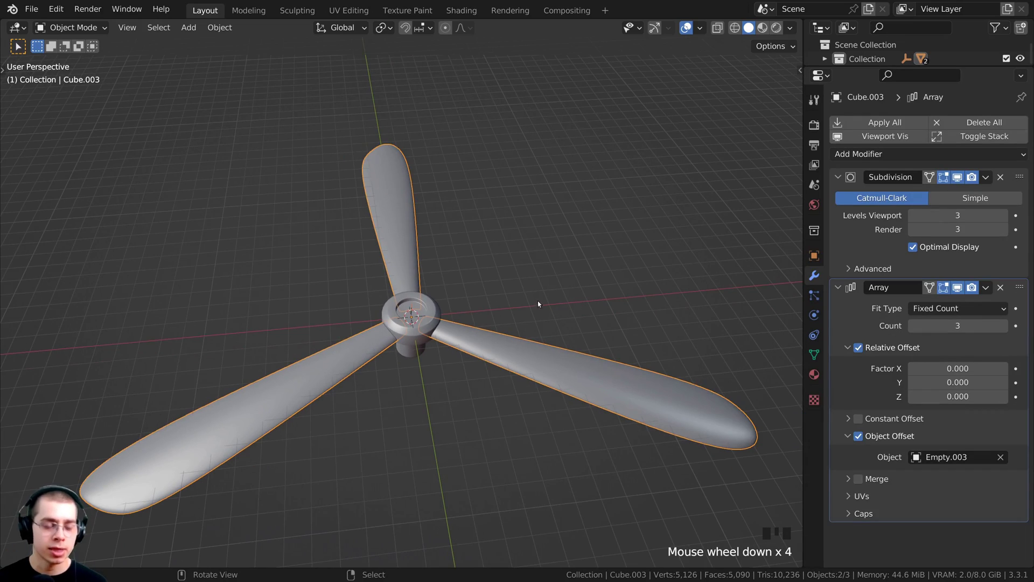
key("r")
key("z")
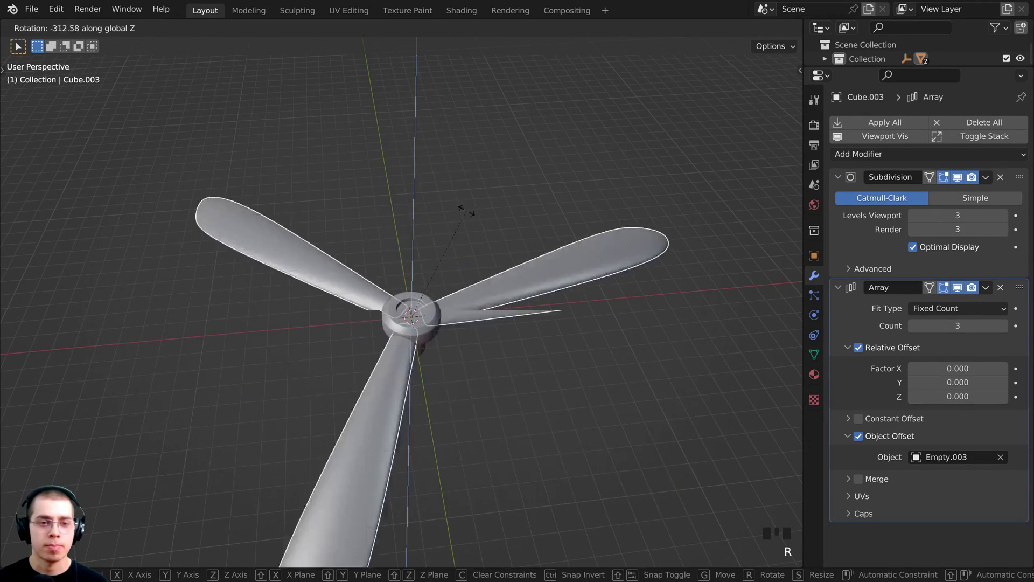
left_click(402, 351)
Select only the empty and rotate it around the Z axis to change the spacing between the blades
scroll(402, 351, "up", 5)
right_click(410, 326)
scroll(410, 326, "down", 5)
key("r")
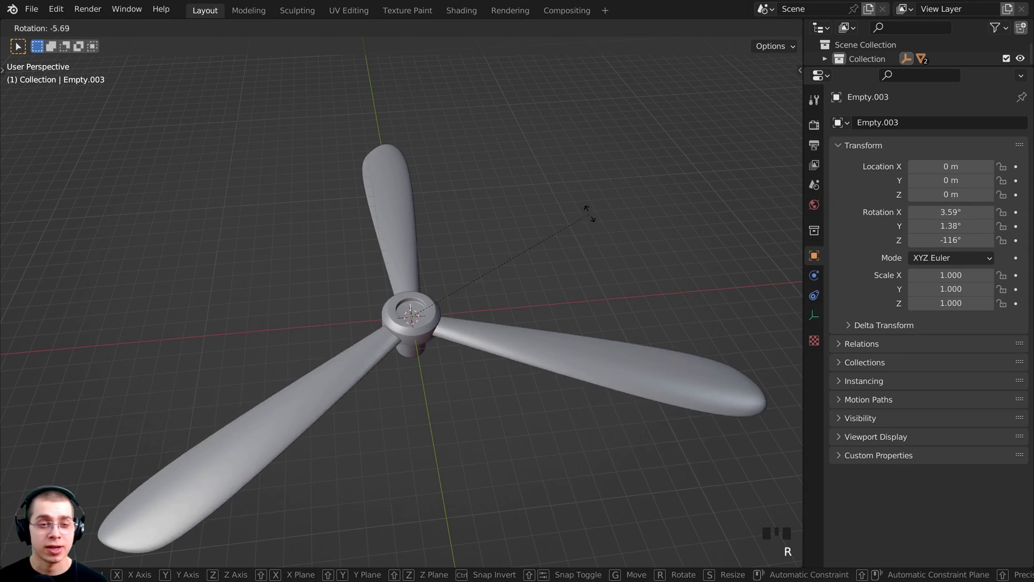
key("z")
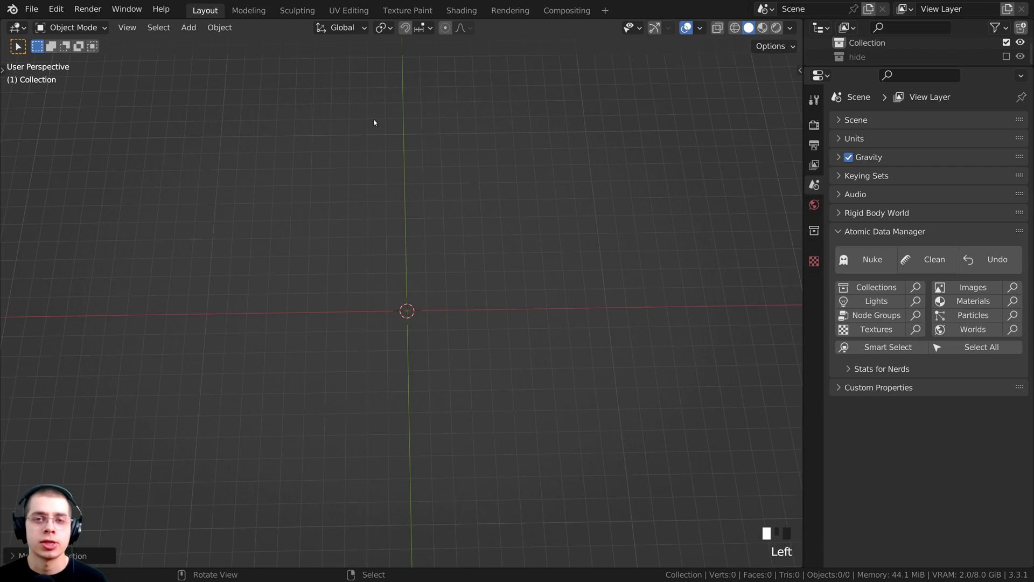
Add a mesh circle at the world origin, with the 3D cursor centred there
scroll(429, 185, "down", 2)
middle_click_drag(428, 186, 428, 197)
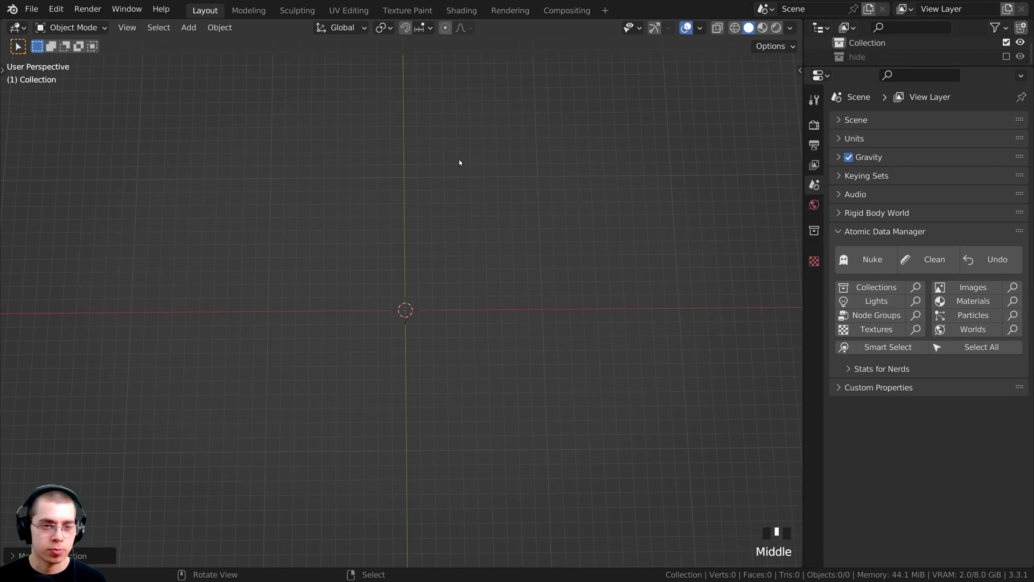
key("shift+s")
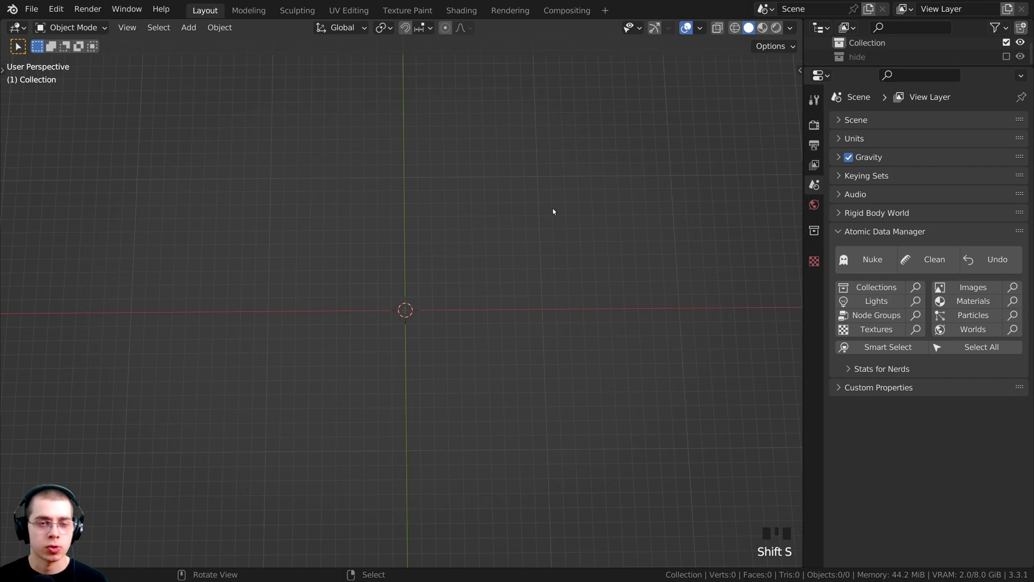
left_click(553, 208)
key("shift+s")
left_click(432, 255)
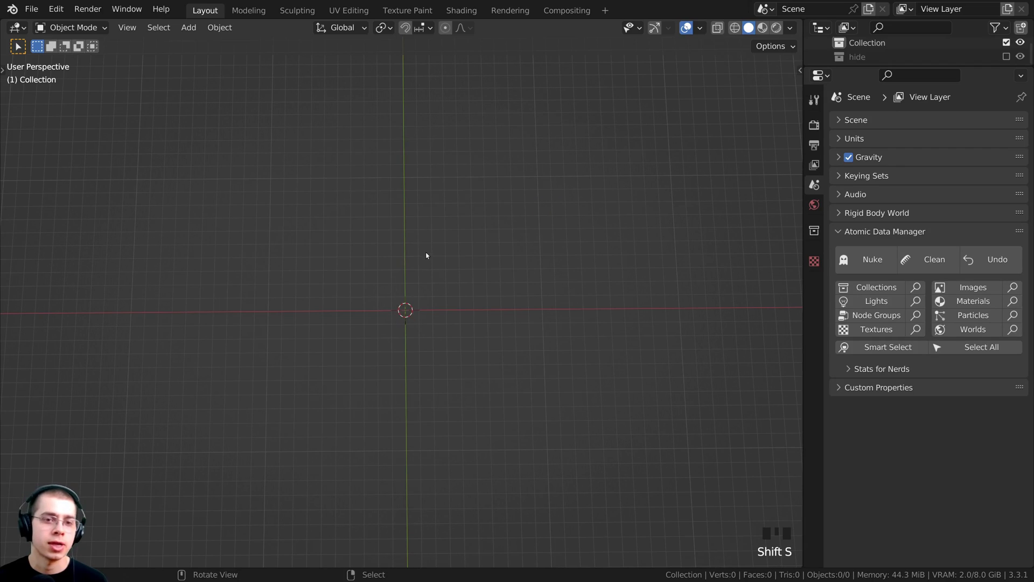
key("shift+a")
mouse_move(377, 110)
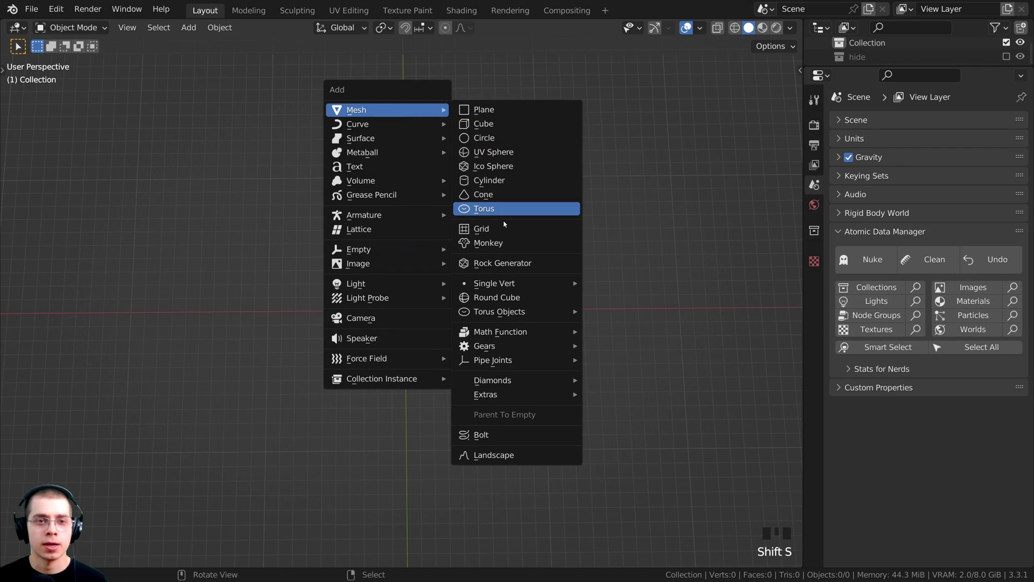
left_click(499, 141)
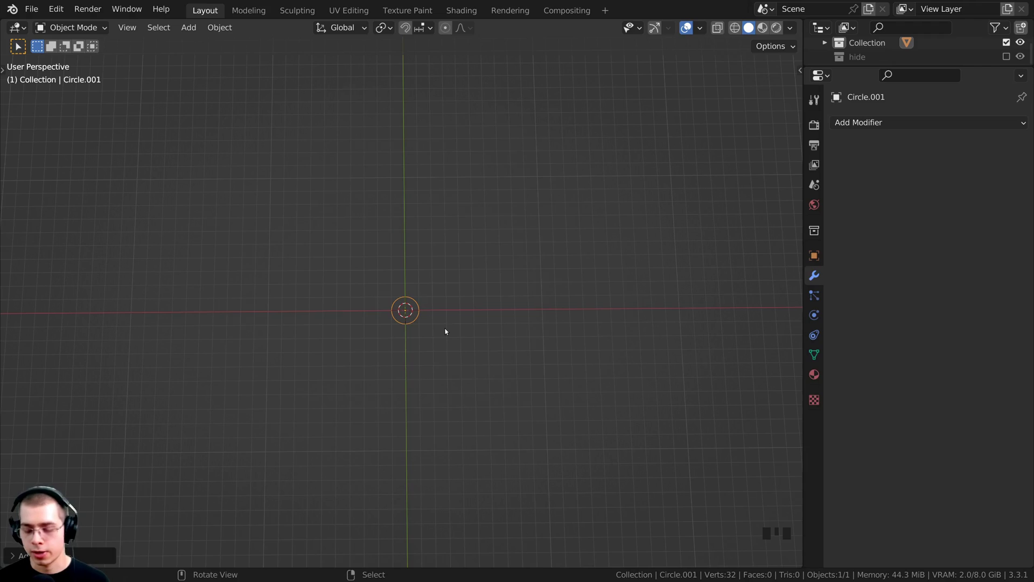
Open the circle in Edit Mode from the top view, using vertex selection with nothing selected
key("KP_7")
scroll(446, 327, "up", 11)
middle_click_drag(462, 338, 442, 289, "shift")
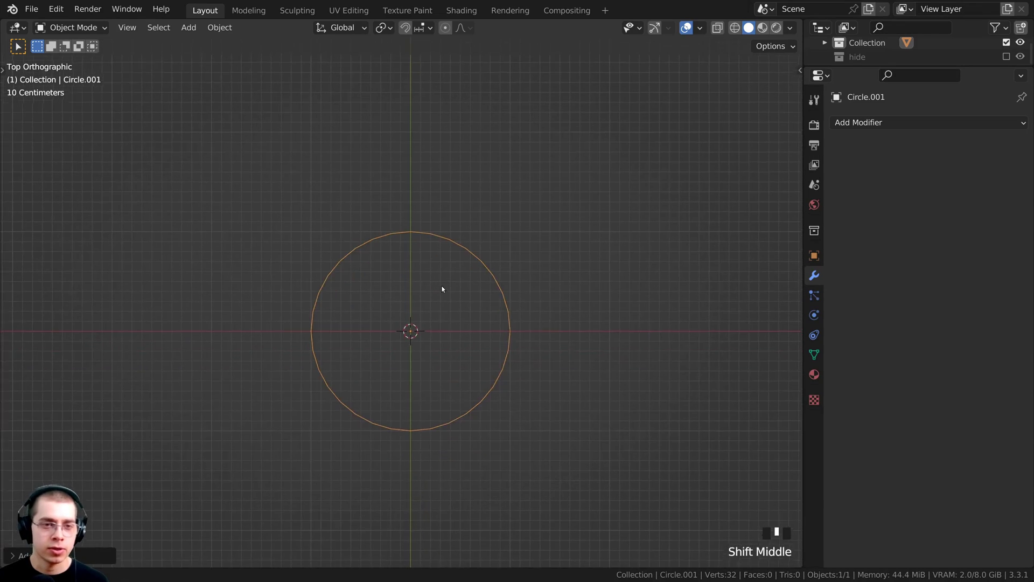
scroll(442, 290, "up", 2)
key("Tab")
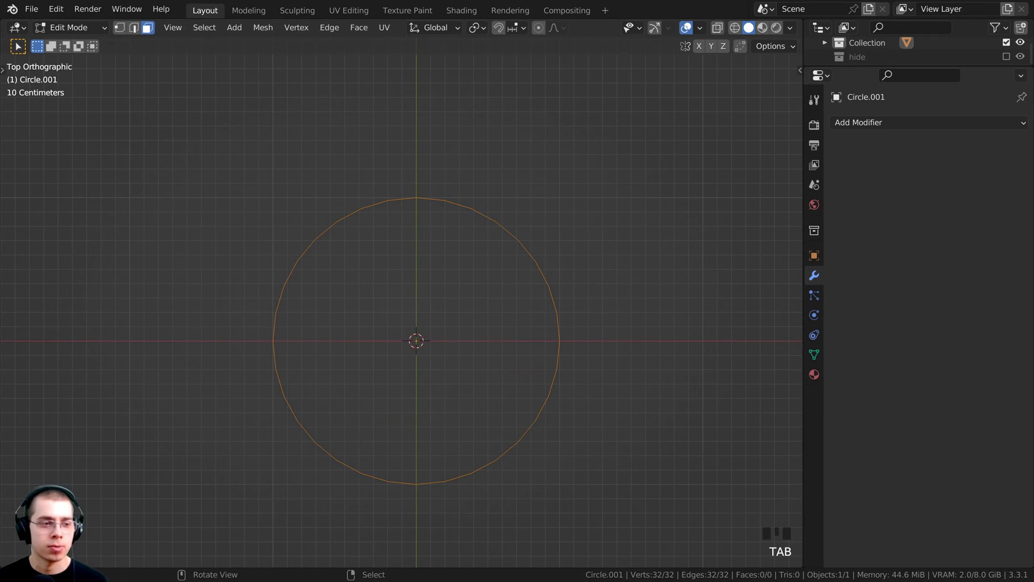
scroll(665, 319, "down", 1)
key("1")
key("a")
key("a")
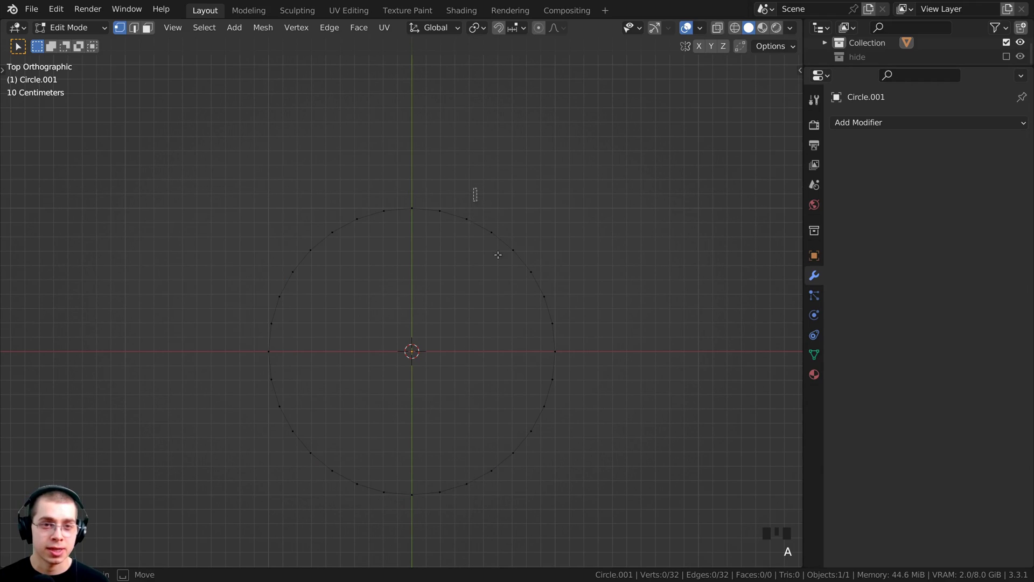
Delete all of the circle's vertices except the five that form the arc at its top
left_click_drag(474, 188, 590, 567)
key("b")
left_click_drag(192, 226, 469, 565)
scroll(423, 104, "up", 4)
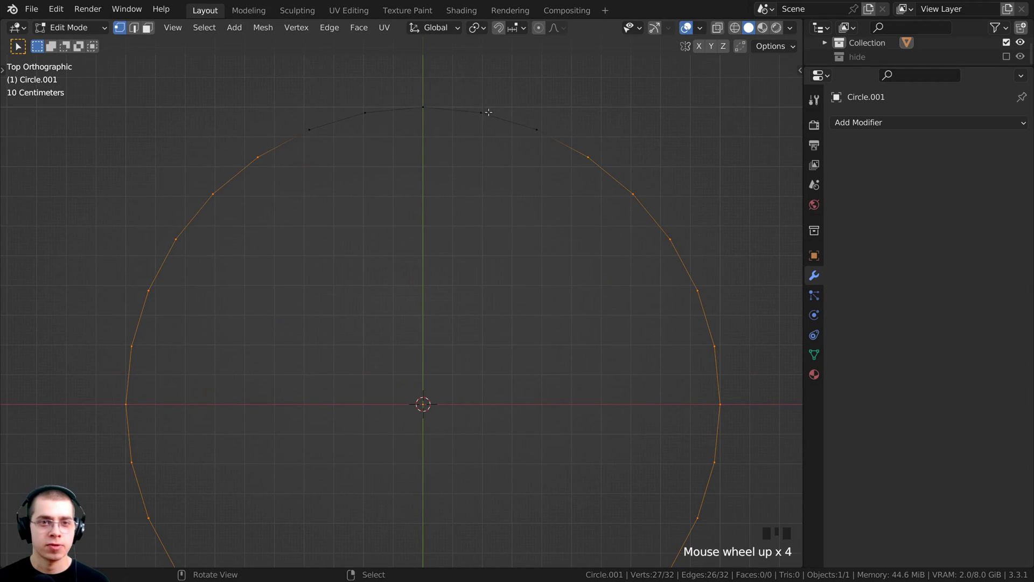
scroll(388, 204, "down", 4)
key("x")
left_click(387, 185)
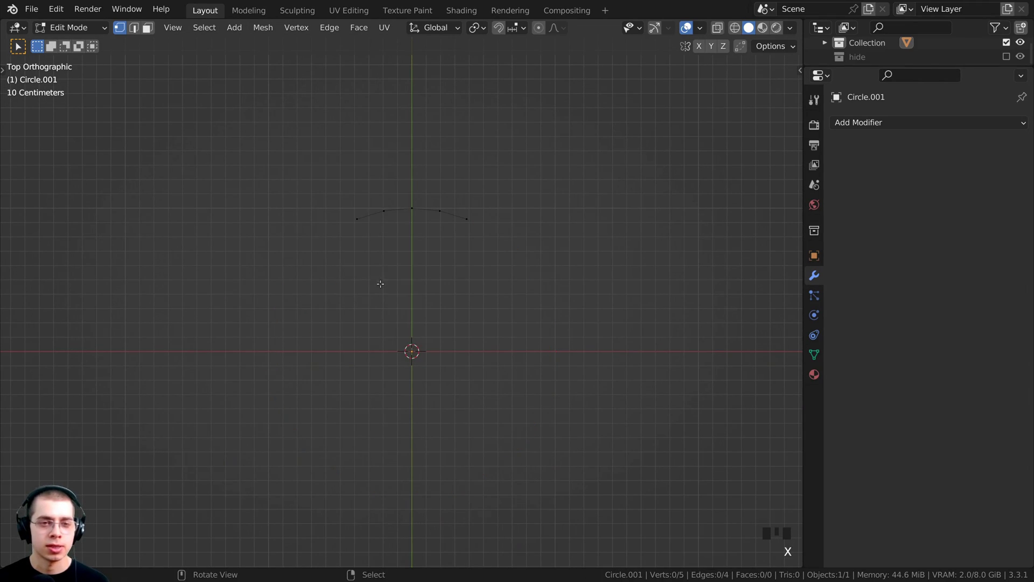
Extrude the three middle vertices of the arc outward along the Y axis by about 0.28 m to form the tooth
scroll(429, 228, "up", 1)
right_click(381, 192, "shift")
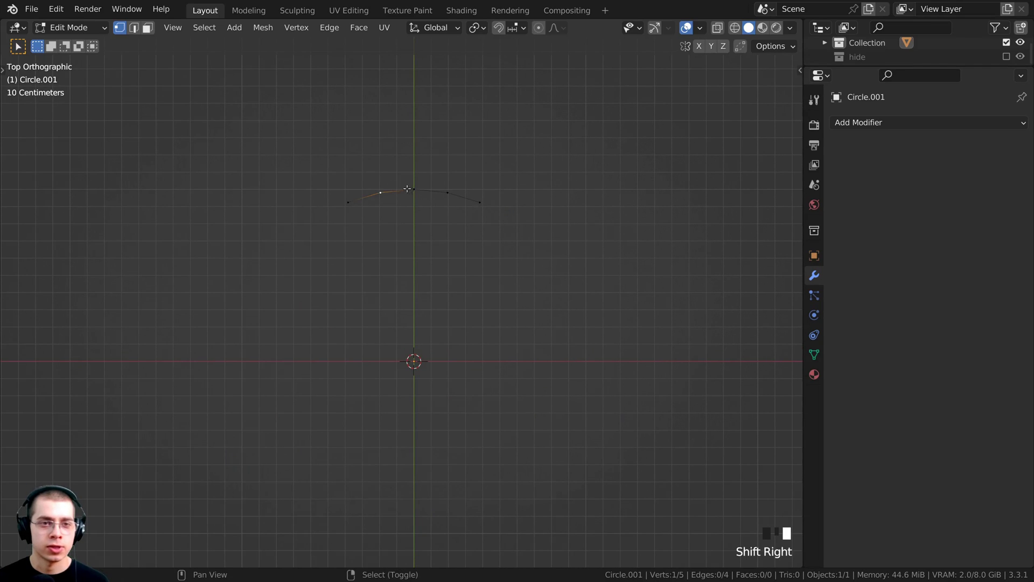
right_click(419, 187, "shift")
right_click(448, 192, "shift")
middle_click_drag(448, 193, 430, 273, "shift")
scroll(432, 387, "up", 2)
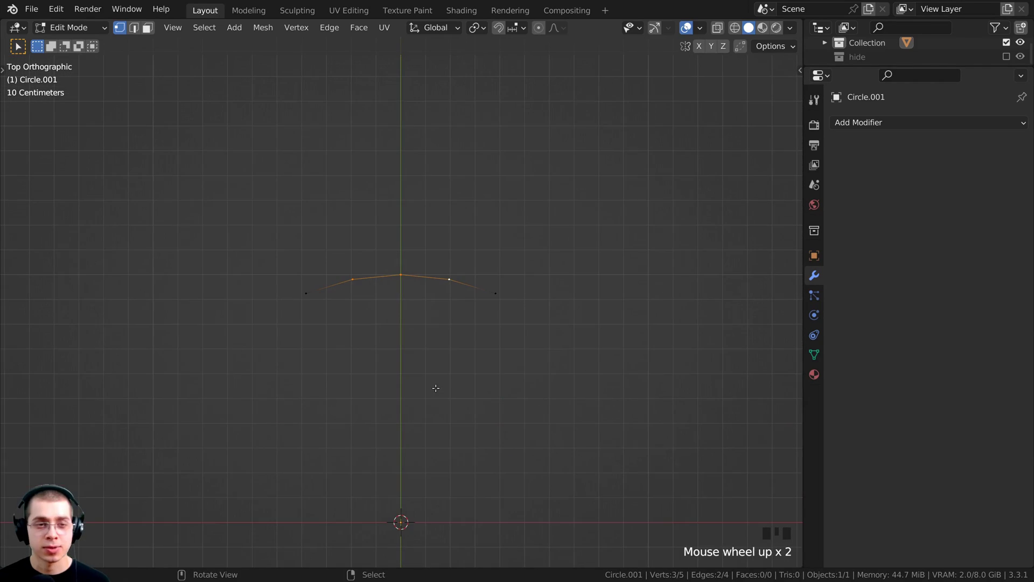
key("e")
key("y")
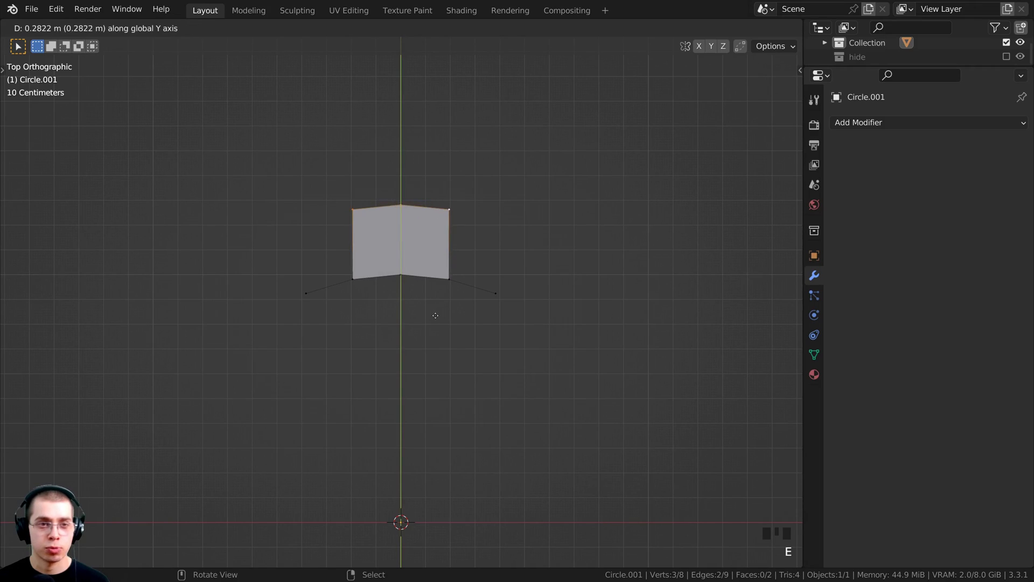
left_click(436, 317)
Extrude the five vertices of the original arc toward the centre to form the gear segment's body, and box-select its upper part
scroll(440, 327, "down", 2)
right_click(467, 295)
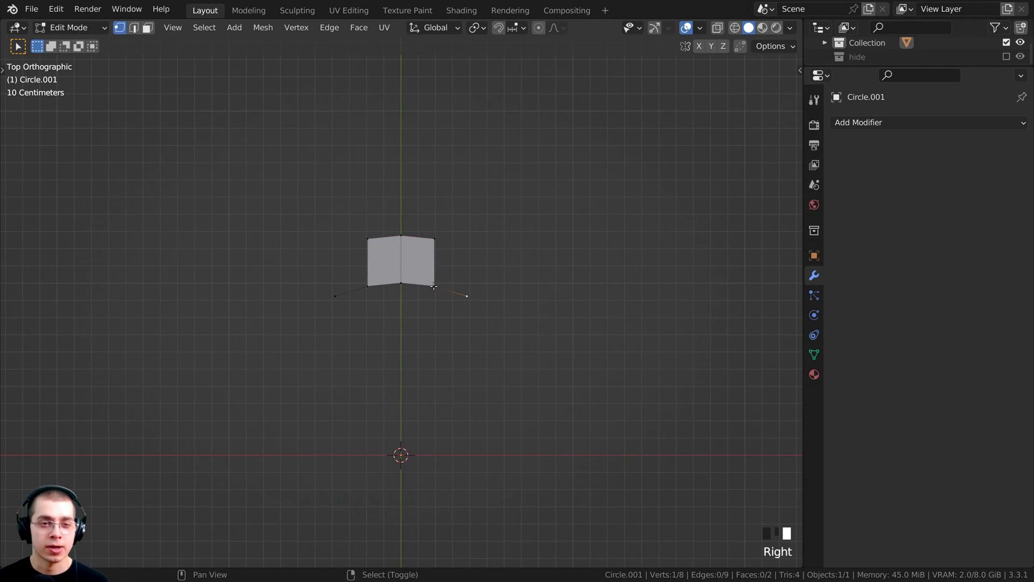
right_click(435, 286, "shift")
right_click(393, 283, "shift")
right_click(342, 293, "shift")
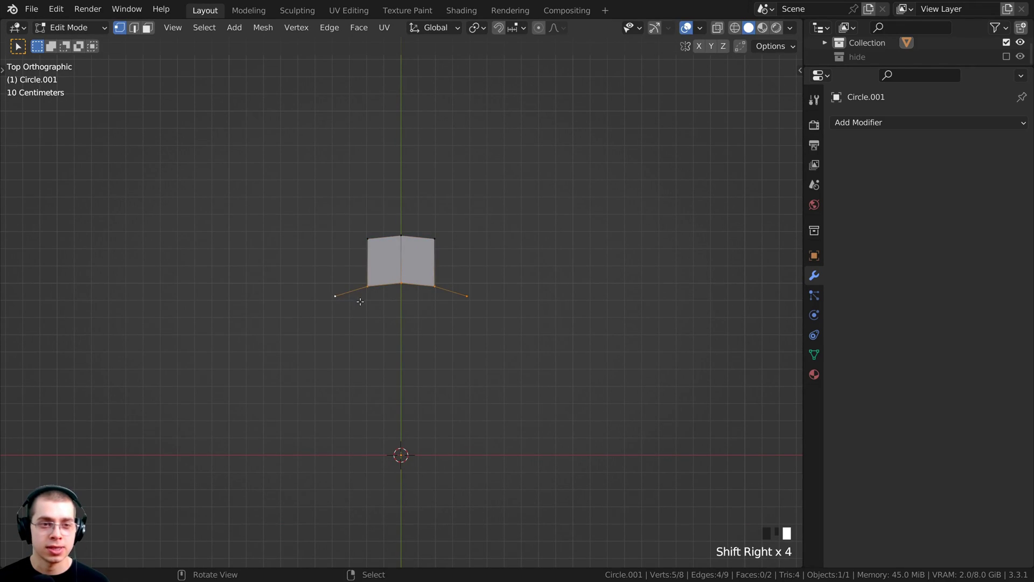
key("e")
left_click(364, 376)
scroll(364, 376, "up", 1)
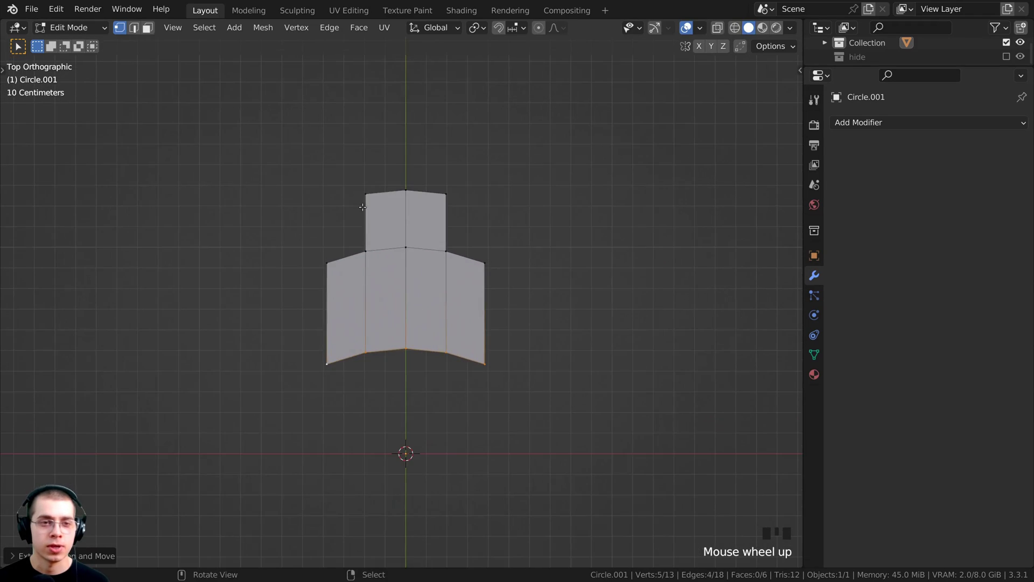
key("b")
left_click_drag(291, 116, 545, 308)
scroll(471, 267, "down", 2)
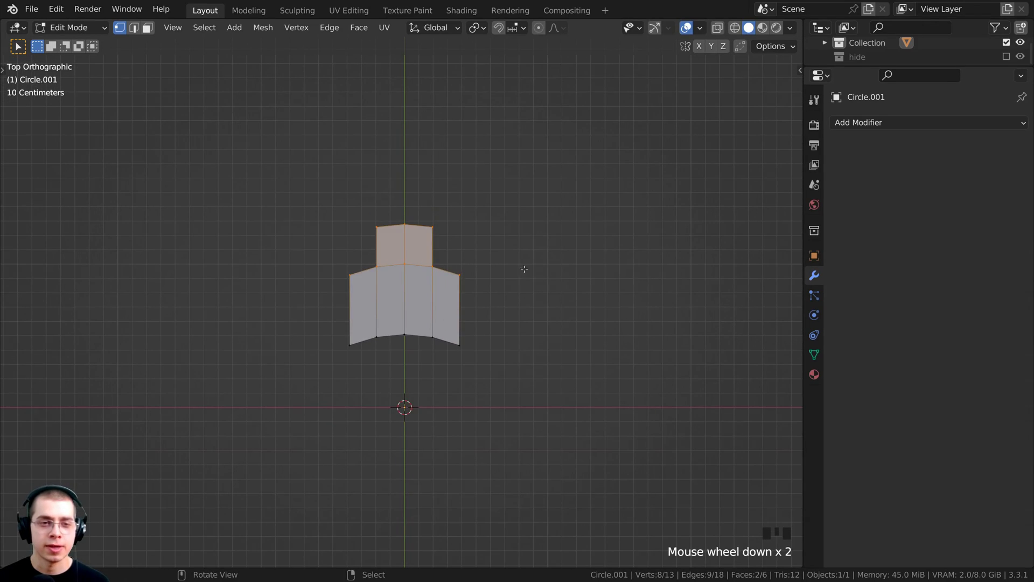
Return to Object Mode and add an Array modifier to the gear segment with a relative offset X factor of 0
key("Tab")
left_click(880, 123)
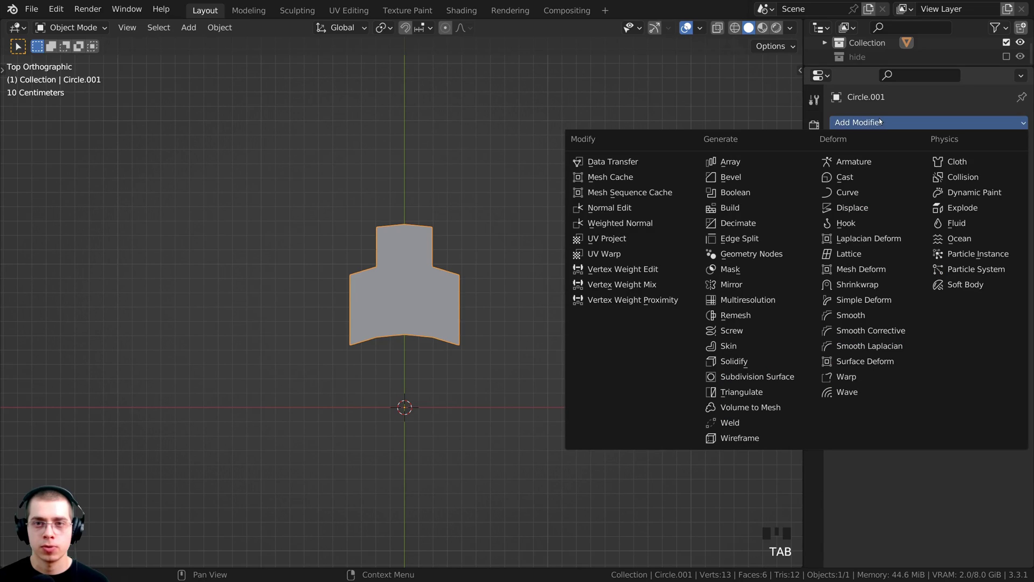
left_click(767, 160)
middle_click_drag(548, 290, 575, 288, "shift")
left_click(950, 259)
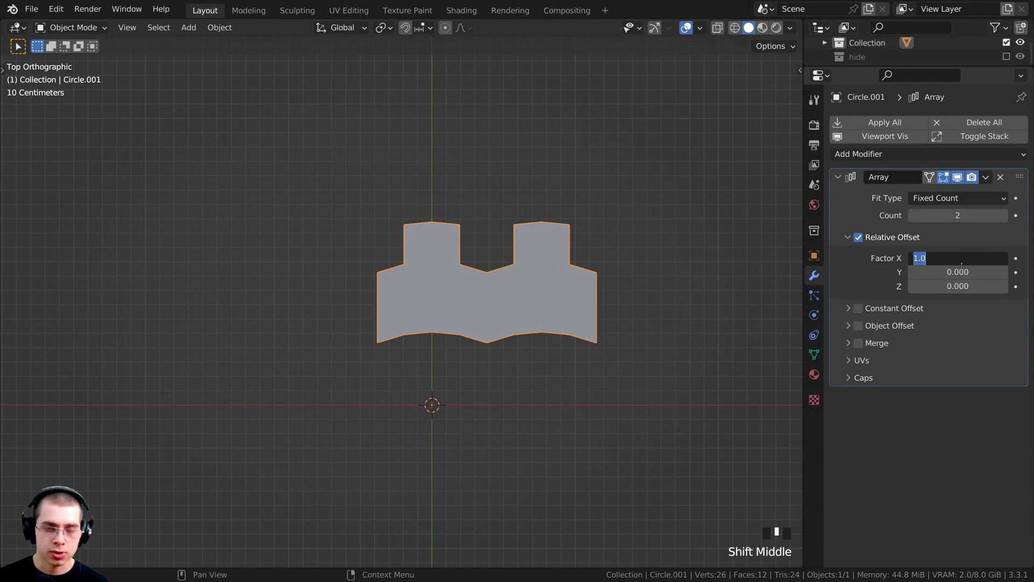
type("0")
key("Return")
Add a Plain Axes empty at the world origin
key("shift+a")
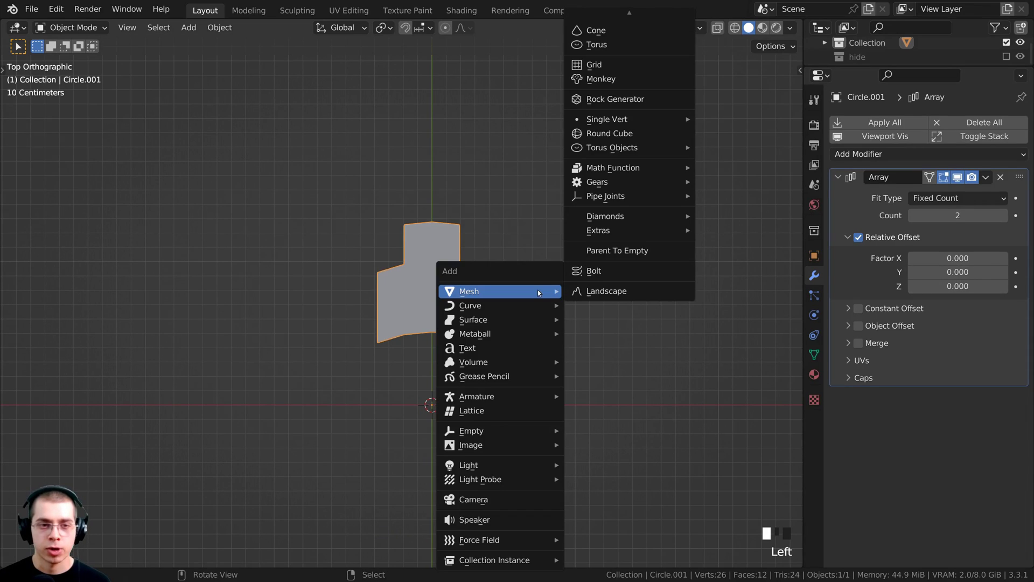
mouse_move(496, 439)
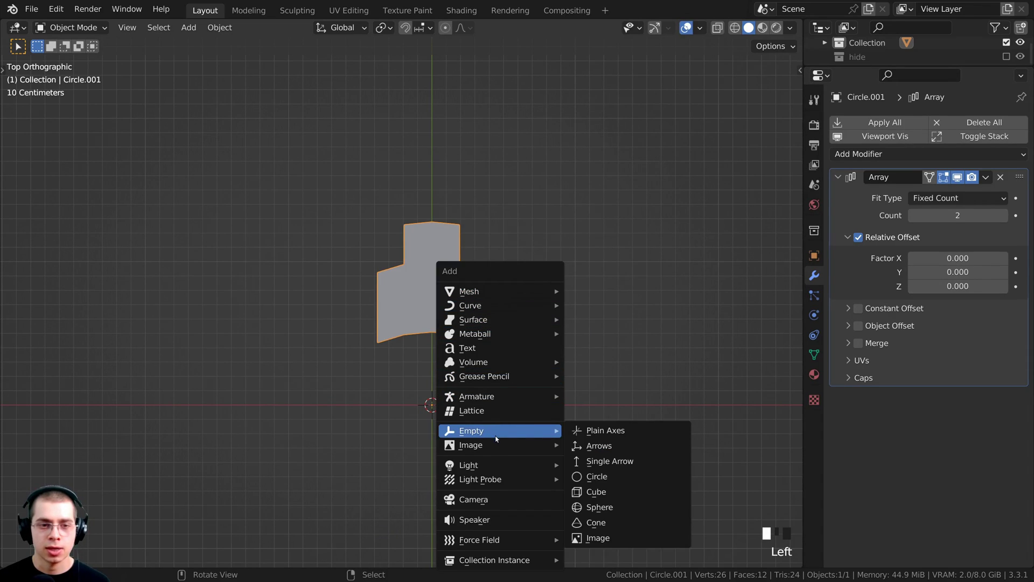
left_click(606, 431)
middle_click_drag(485, 388, 479, 358, "shift")
Enable Object Offset in the gear segment's Array modifier with the new empty as its object, and try rotating the empty
right_click(432, 236)
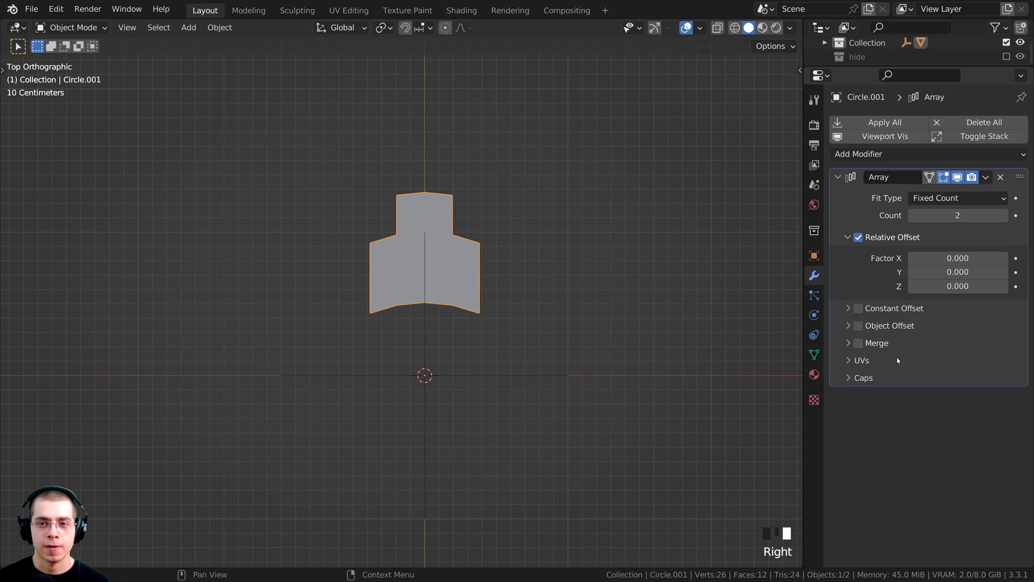
left_click(859, 327)
left_click(849, 326)
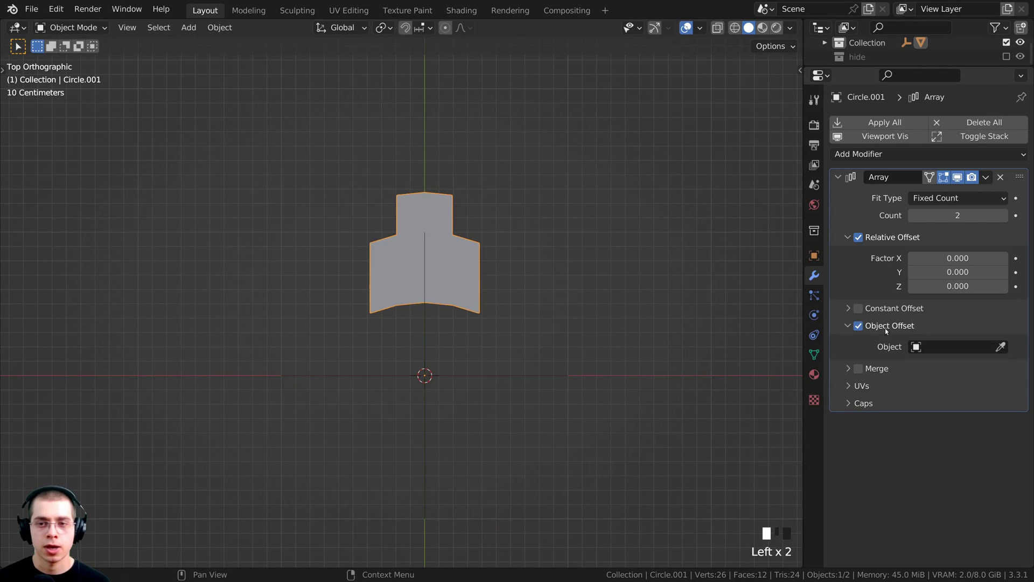
left_click(1000, 347)
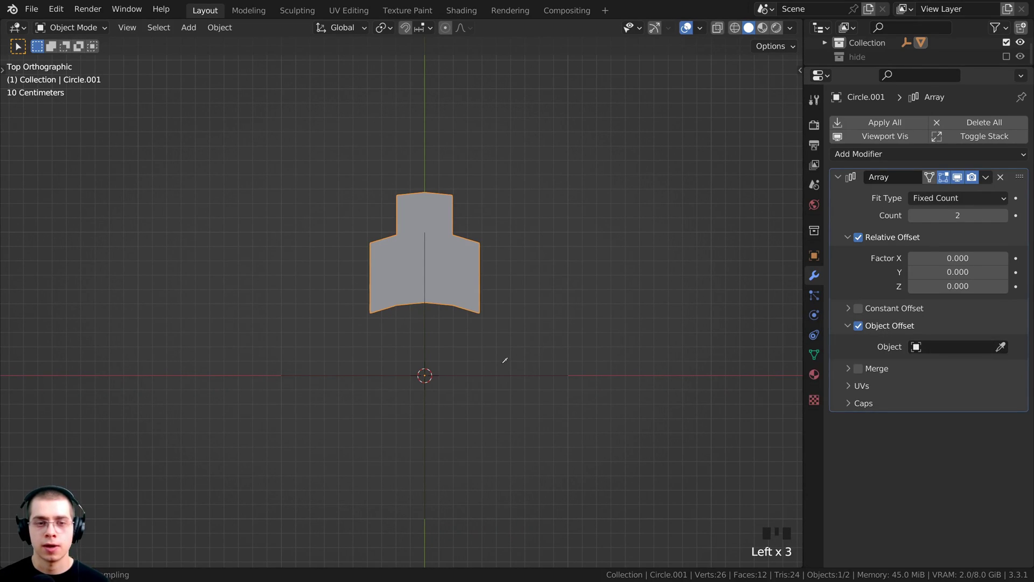
left_click(473, 374)
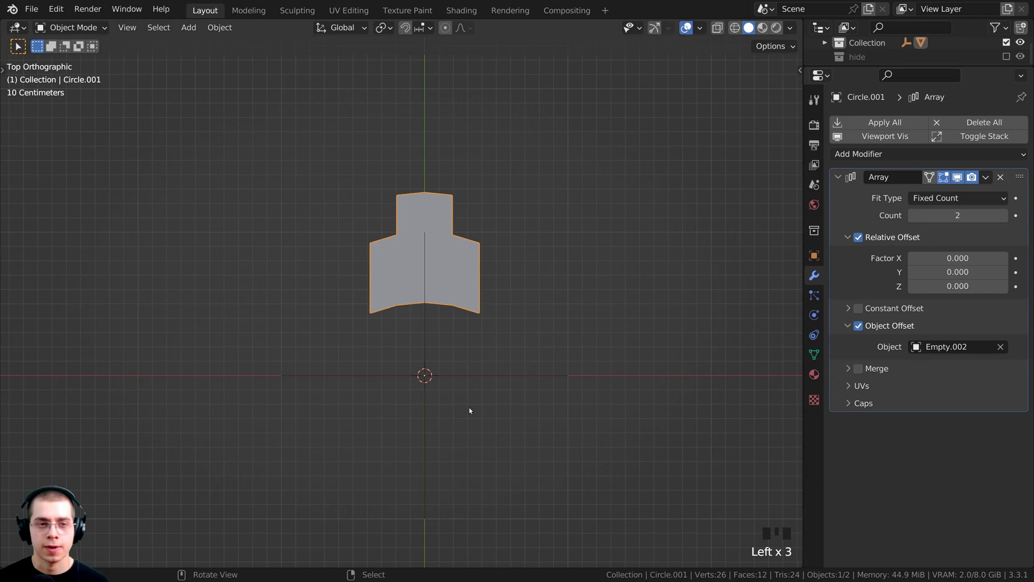
left_click(470, 373)
key("r")
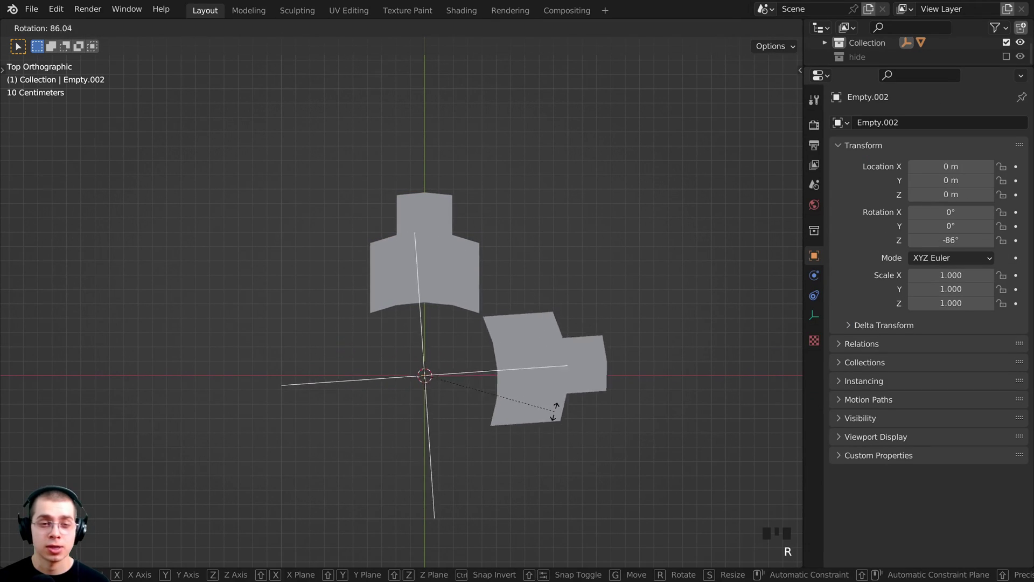
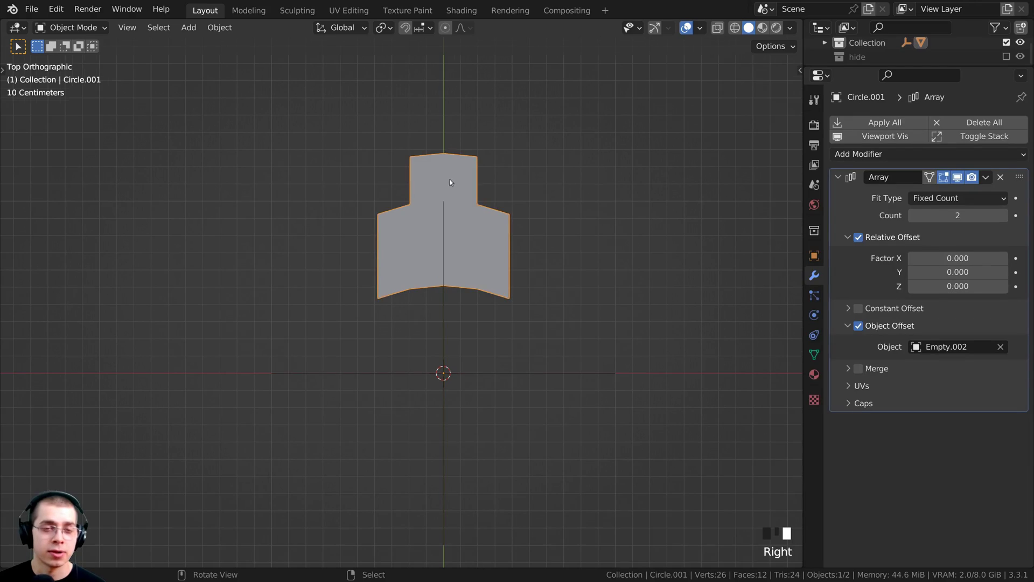
Set the gear segment's Array modifier count to 8
scroll(423, 431, "down", 2)
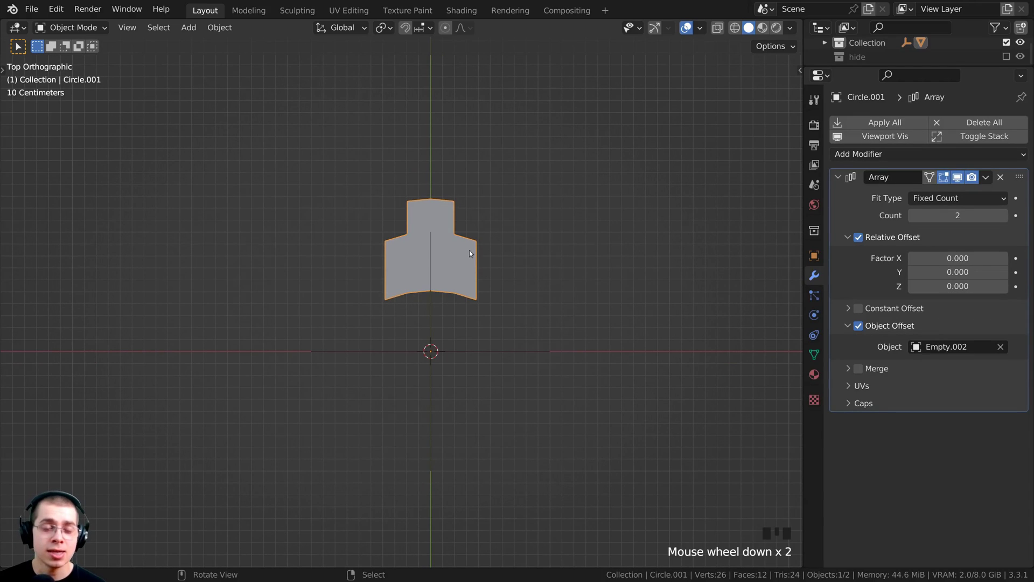
scroll(470, 251, "up", 1)
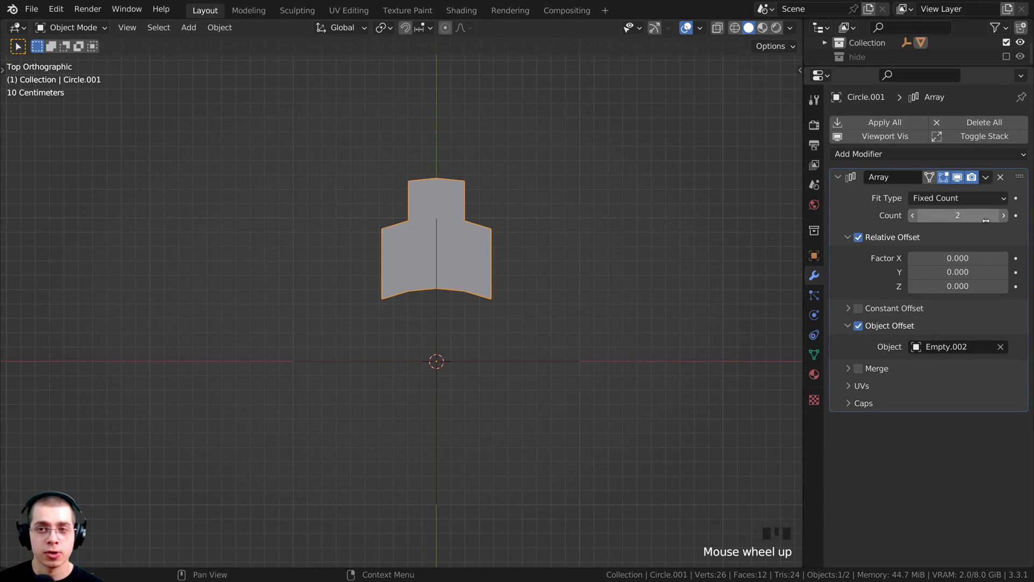
left_click(1006, 217)
left_click(1005, 216)
left_click(1005, 217)
left_click(1005, 217)
left_click(1005, 216)
left_click(1005, 216)
left_click(1006, 217)
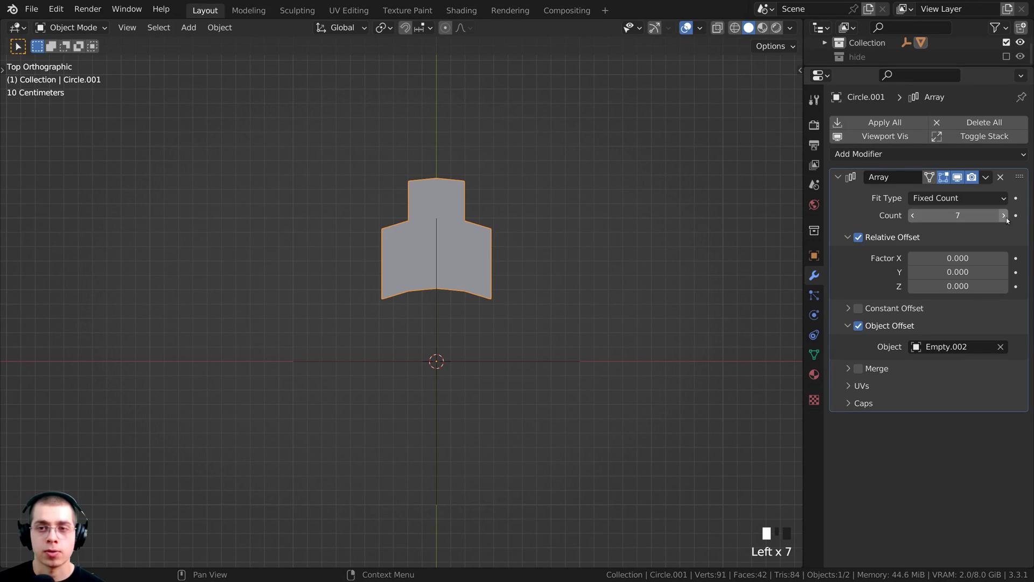
left_click(1005, 217)
left_click(1006, 217)
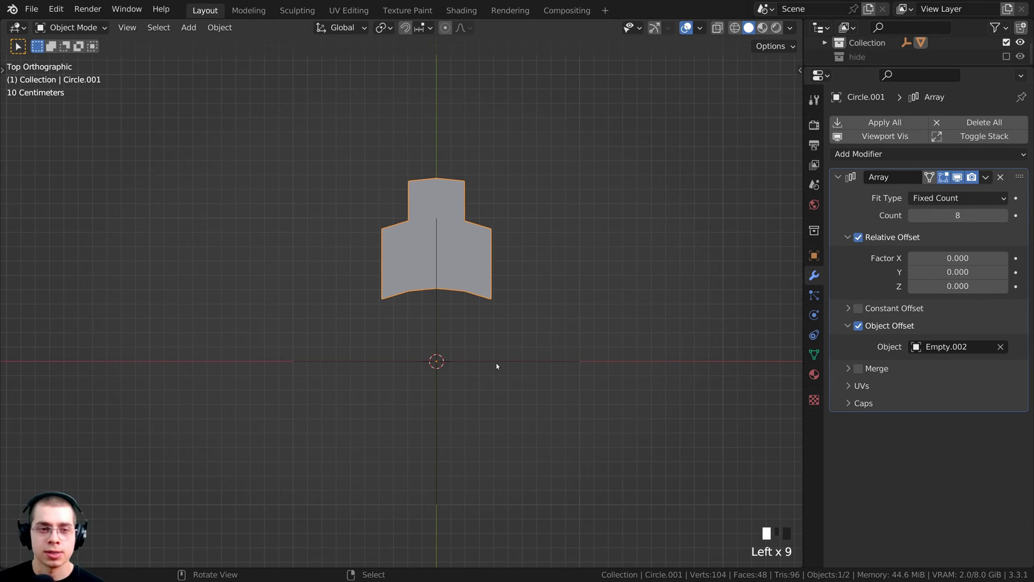
Rotate the empty by 45° in the top view so the segments close into a full gear
right_click(426, 356)
key("r")
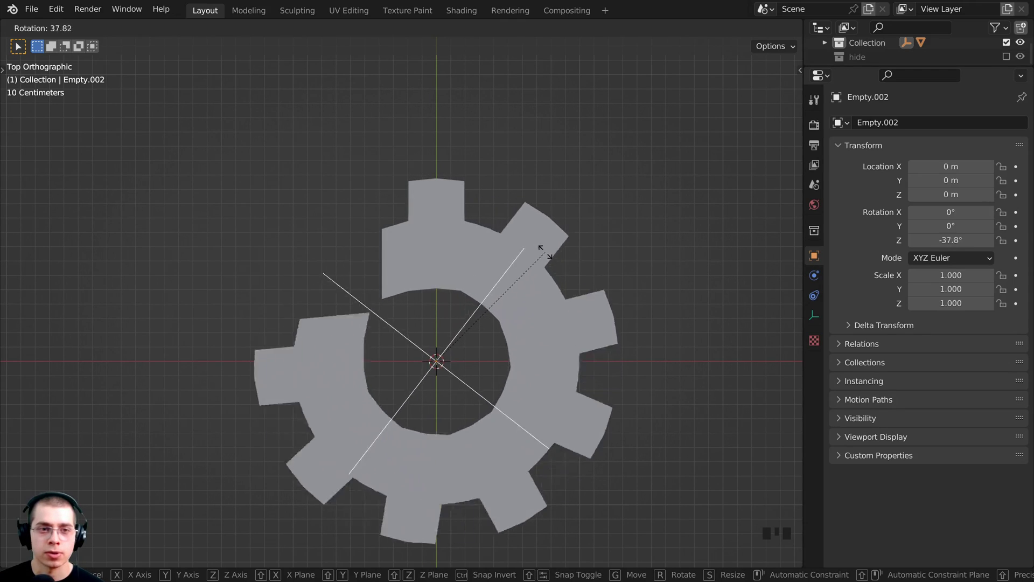
key("Escape")
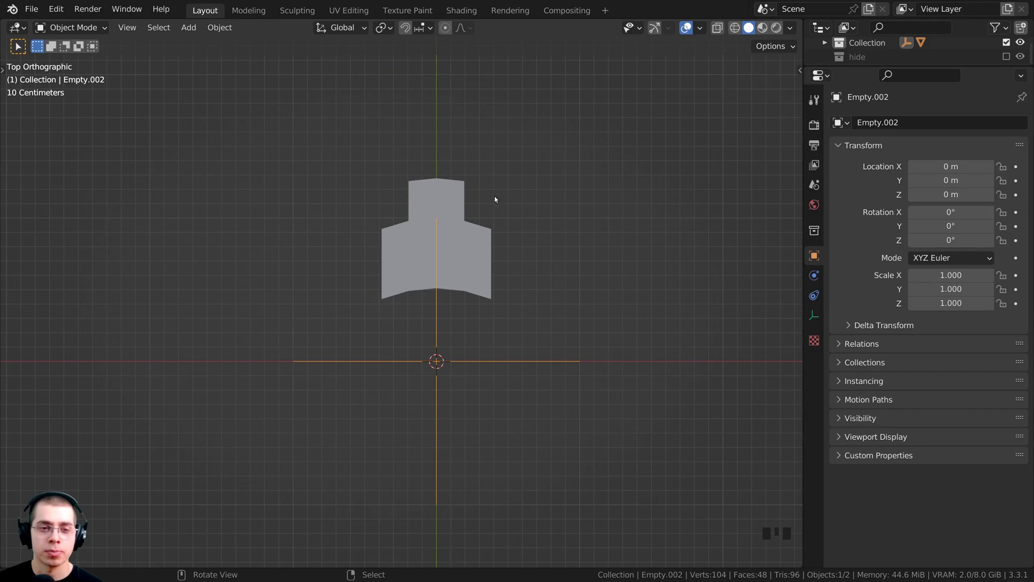
key("r")
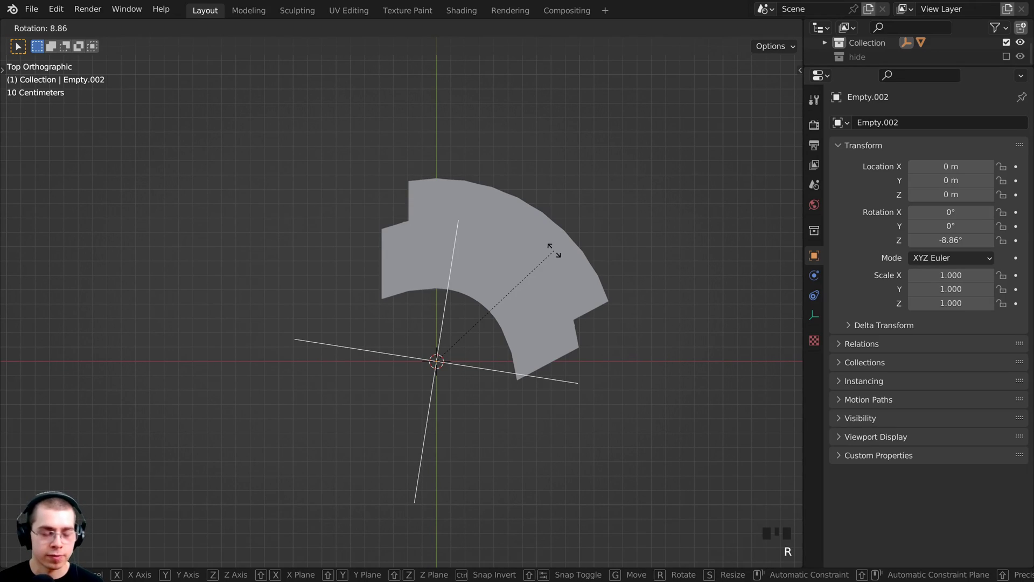
type("45")
key("Return")
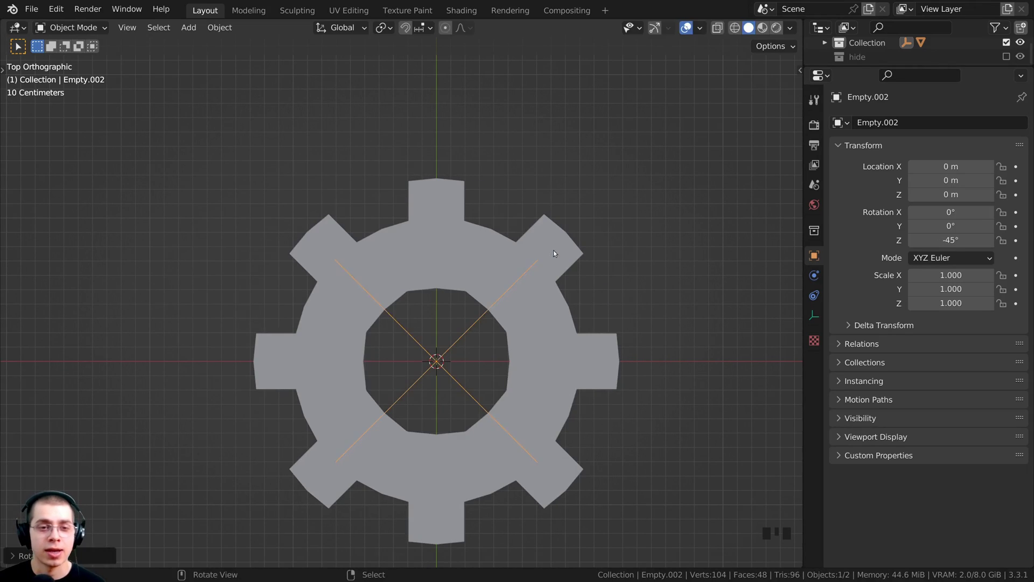
Move the gear segment's five inner-edge vertices along the Y axis toward the gear's centre to shrink the hole
key("a")
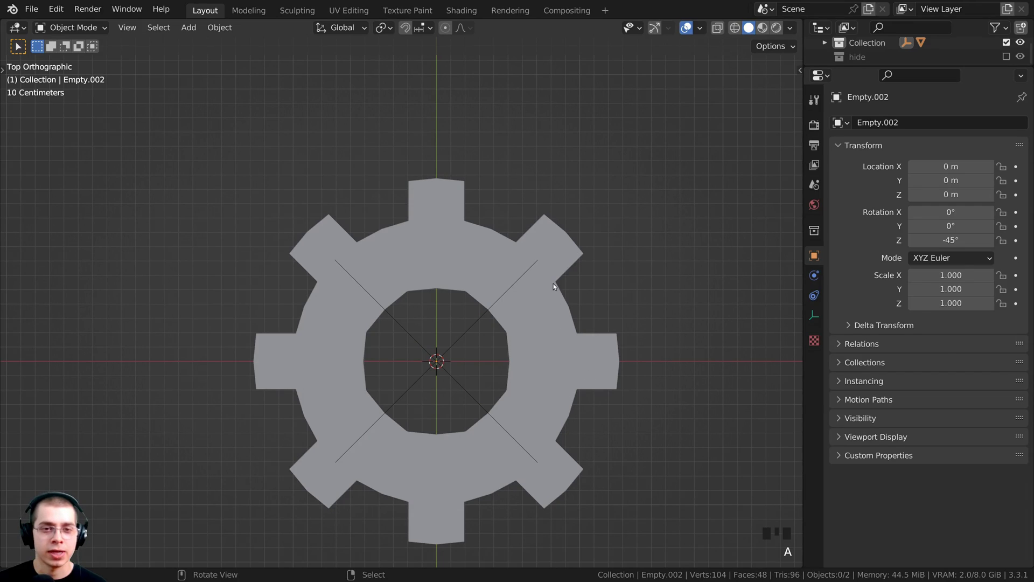
right_click(554, 285)
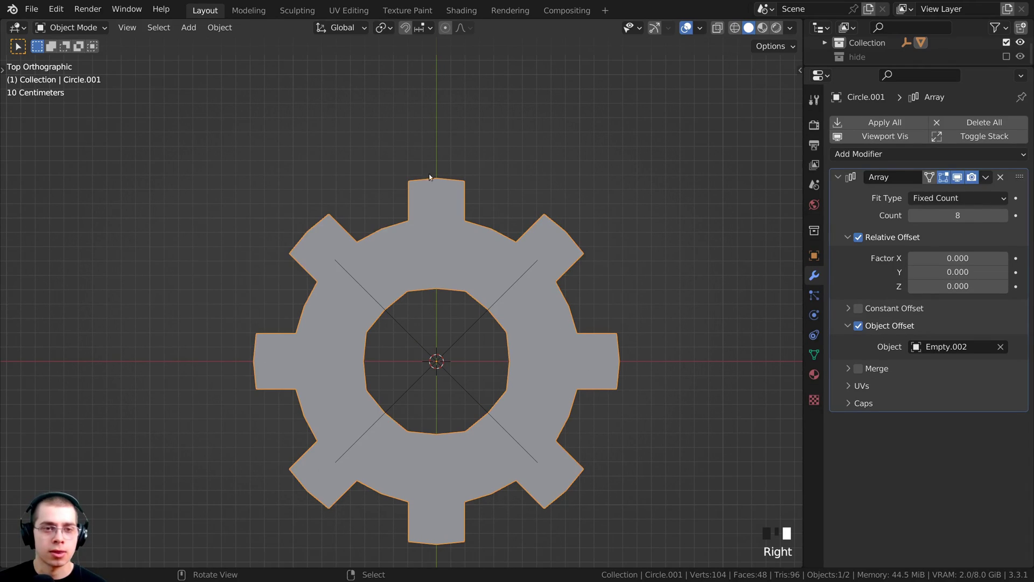
key("Tab")
scroll(399, 269, "up", 2)
key("alt+a")
key("b")
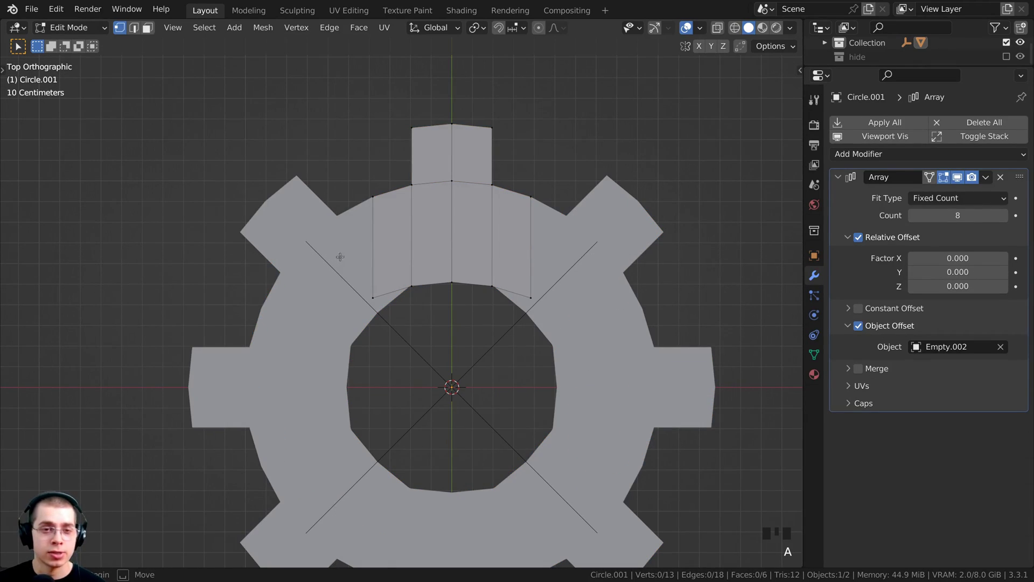
left_click_drag(340, 257, 541, 348)
key("g")
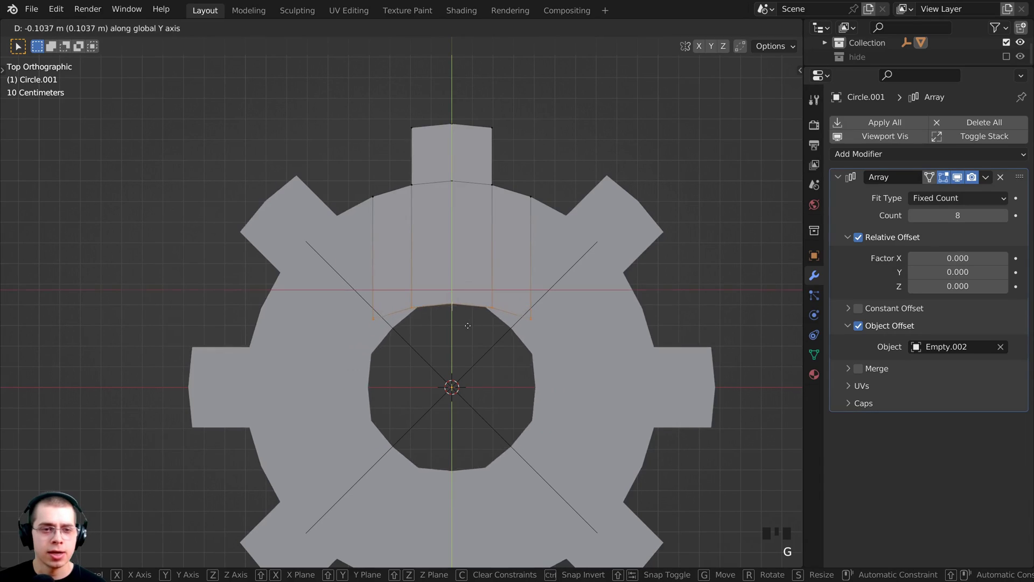
left_click(471, 341)
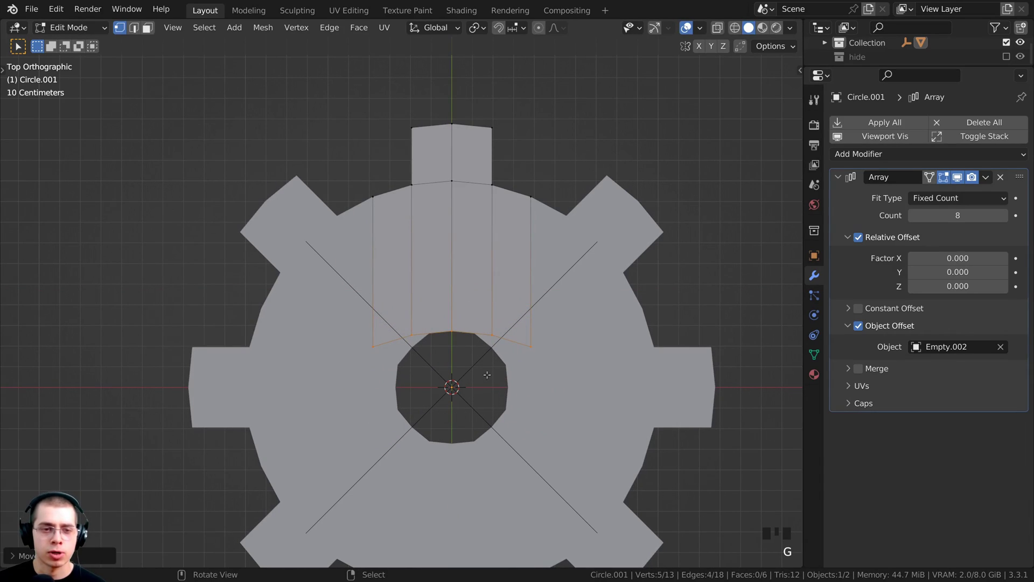
Try to move the segment's inner-edge vertices past the gear's centre to close the hole, and inspect the overlapping segments
key("g")
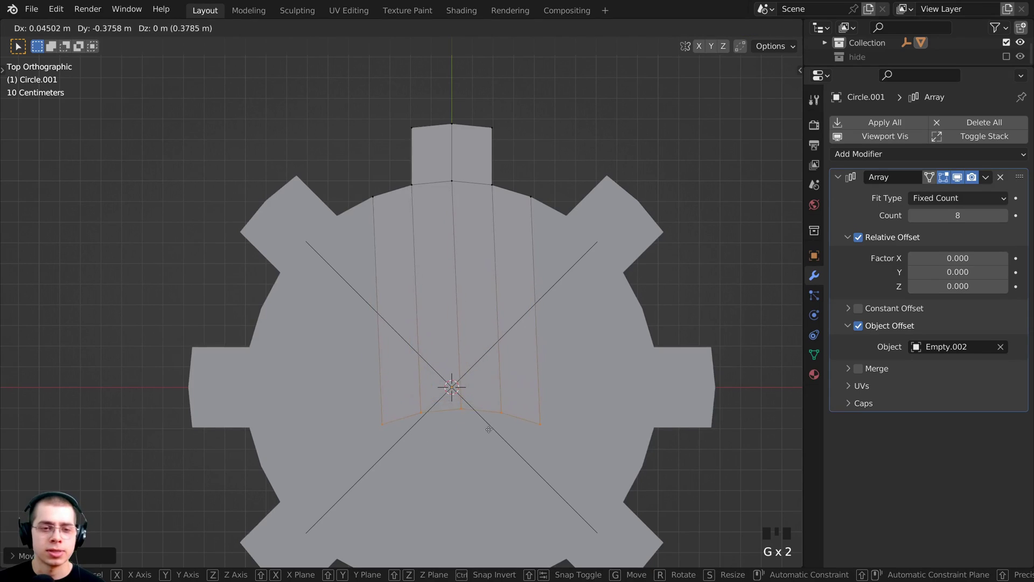
right_click(466, 360)
key("g")
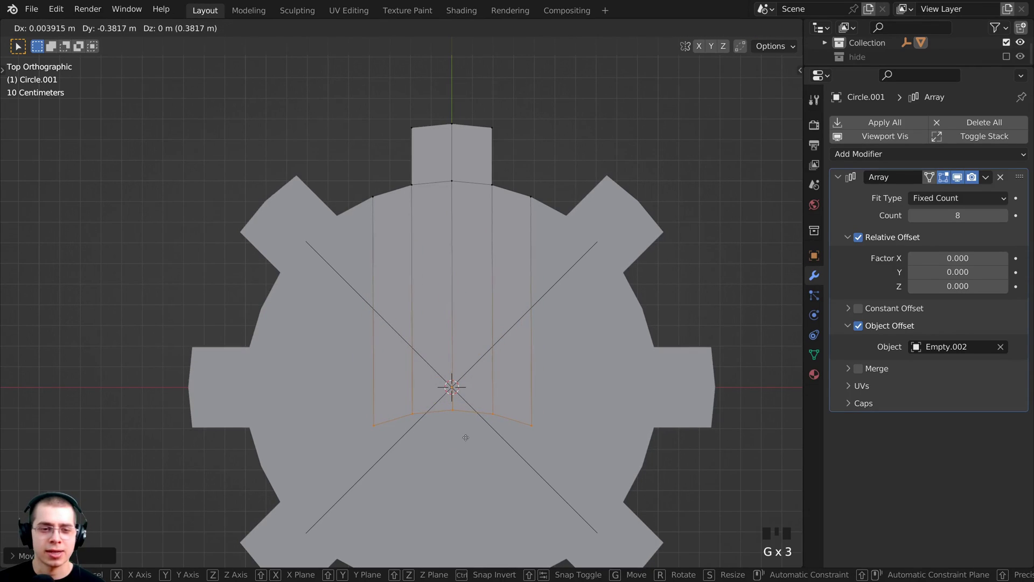
left_click(450, 383)
middle_click_drag(451, 384, 467, 274)
scroll(417, 345, "down", 2)
scroll(418, 345, "down", 1)
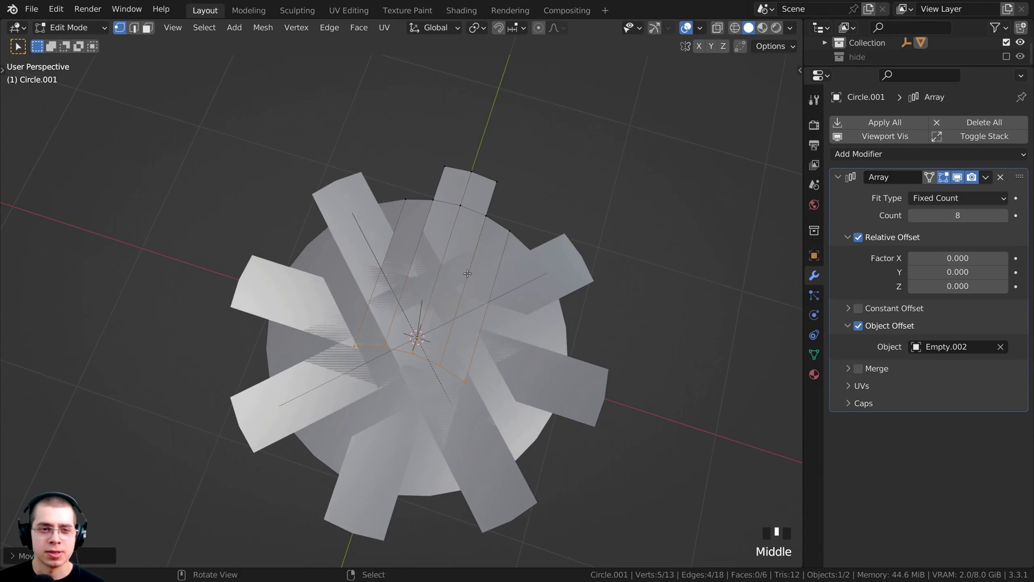
middle_click_drag(404, 286, 608, 236)
scroll(608, 237, "up", 2)
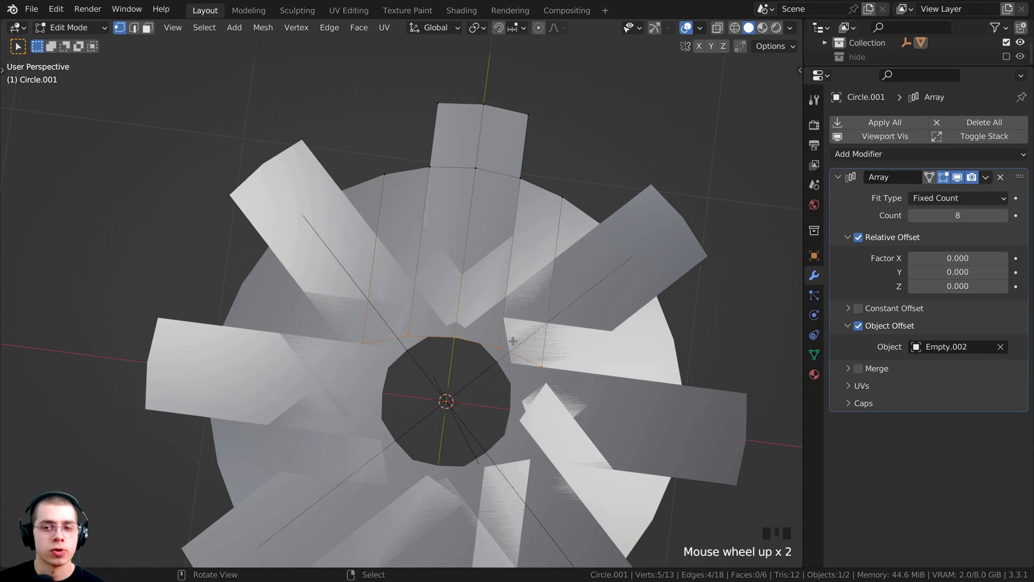
Enable Merge in the gear segment's Array modifier and show its distance settings
left_click(859, 369)
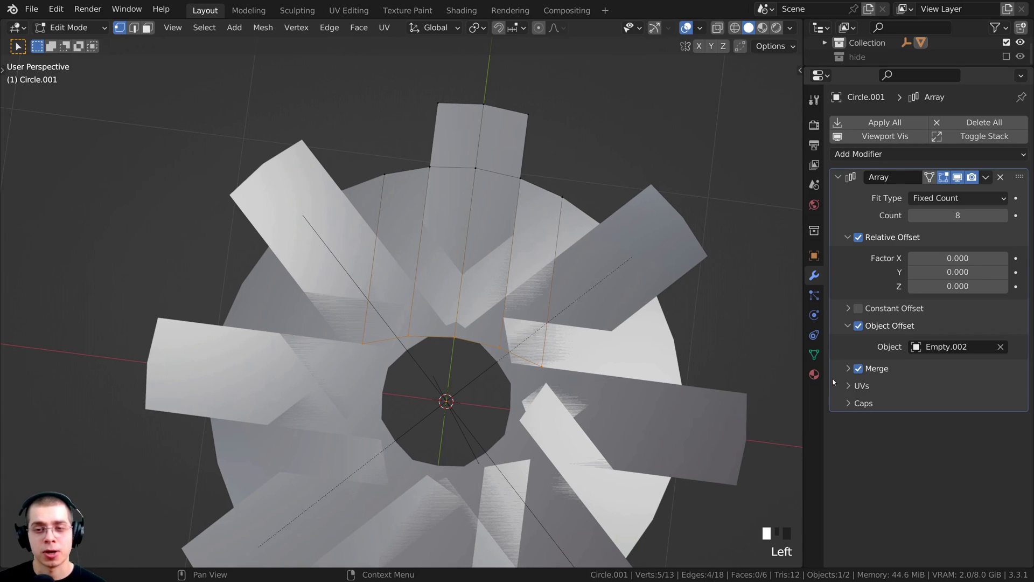
left_click(849, 369)
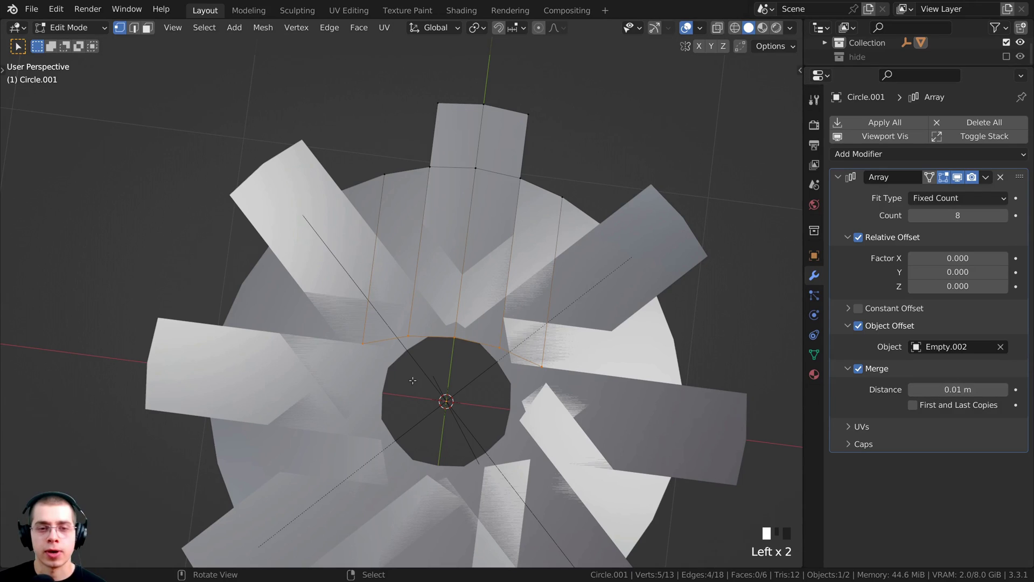
middle_click_drag(566, 372, 580, 367)
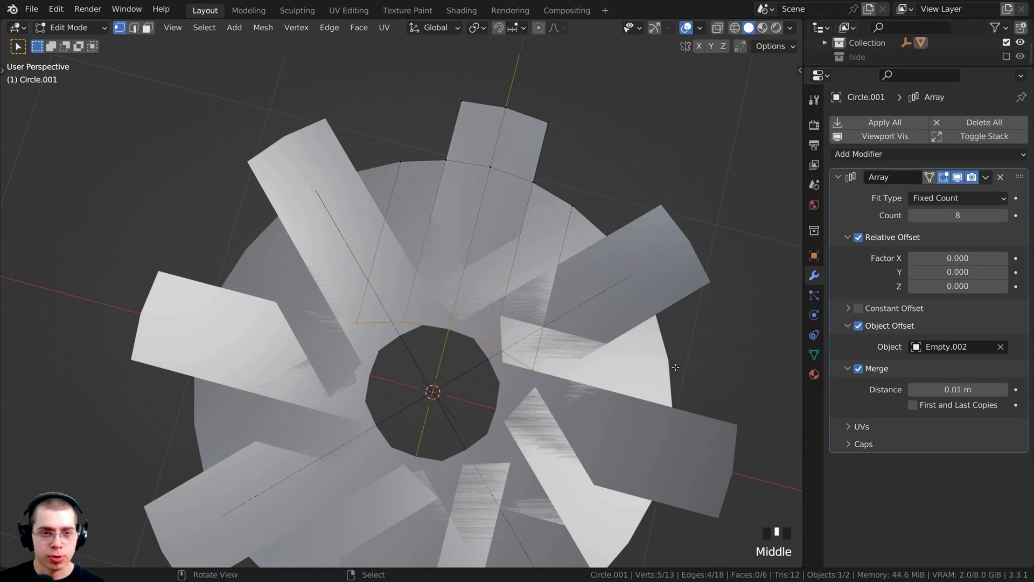
Collapse the segment's inner-edge vertices by scaling them to 0 and merge them at their center into a single vertex
key("s")
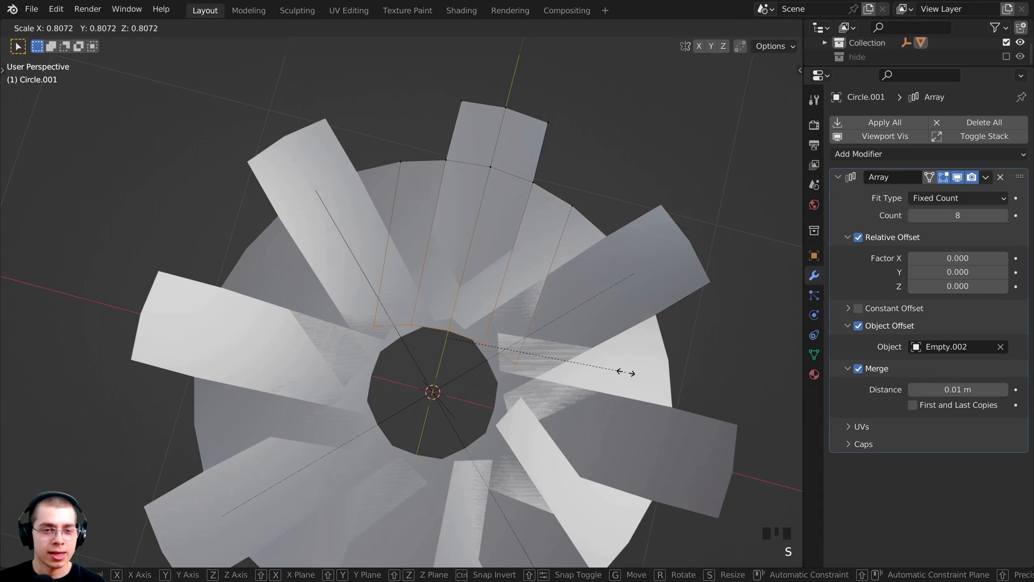
type("0")
key("Return")
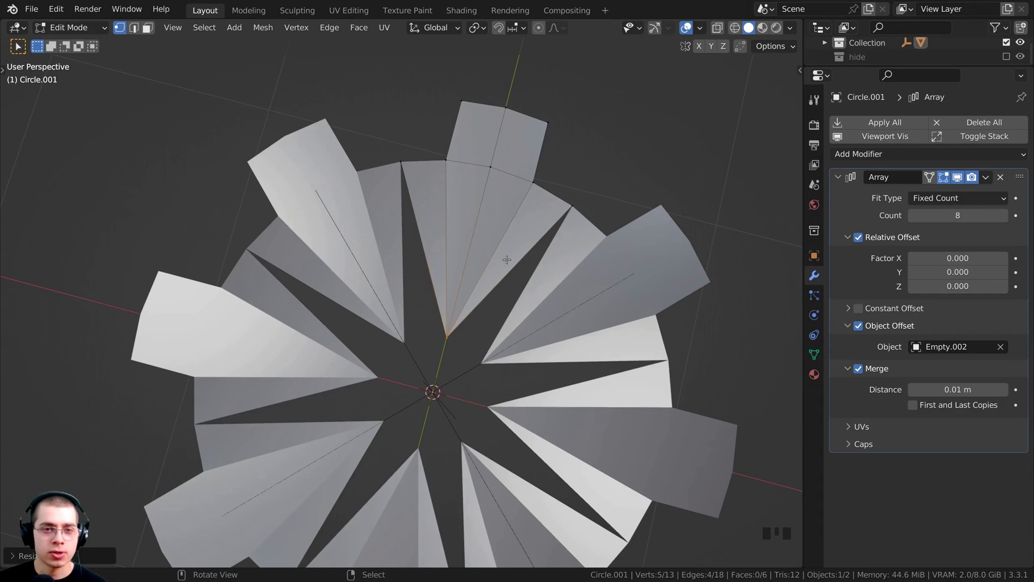
scroll(461, 281, "up", 1)
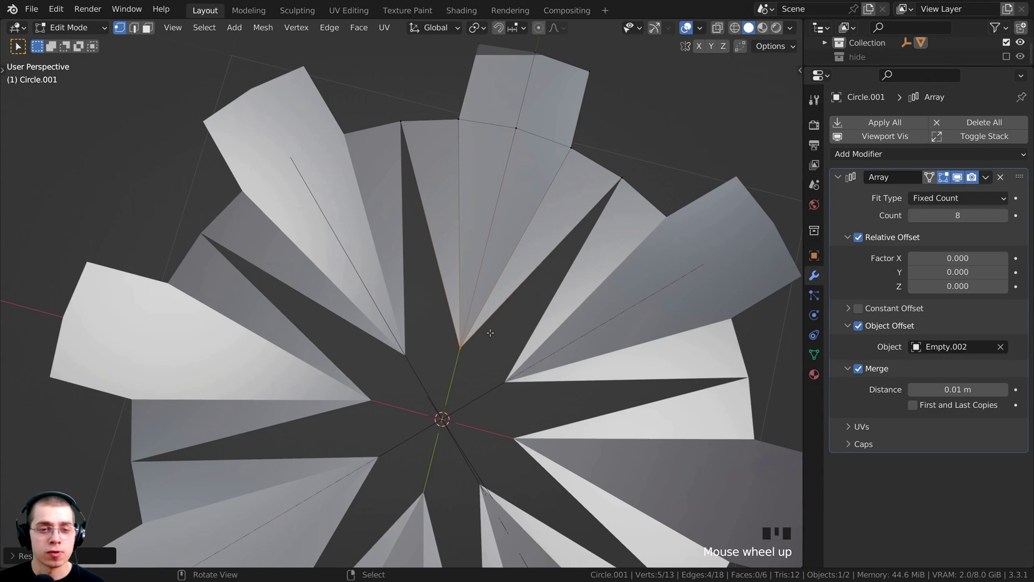
middle_click_drag(488, 329, 467, 318)
key("m")
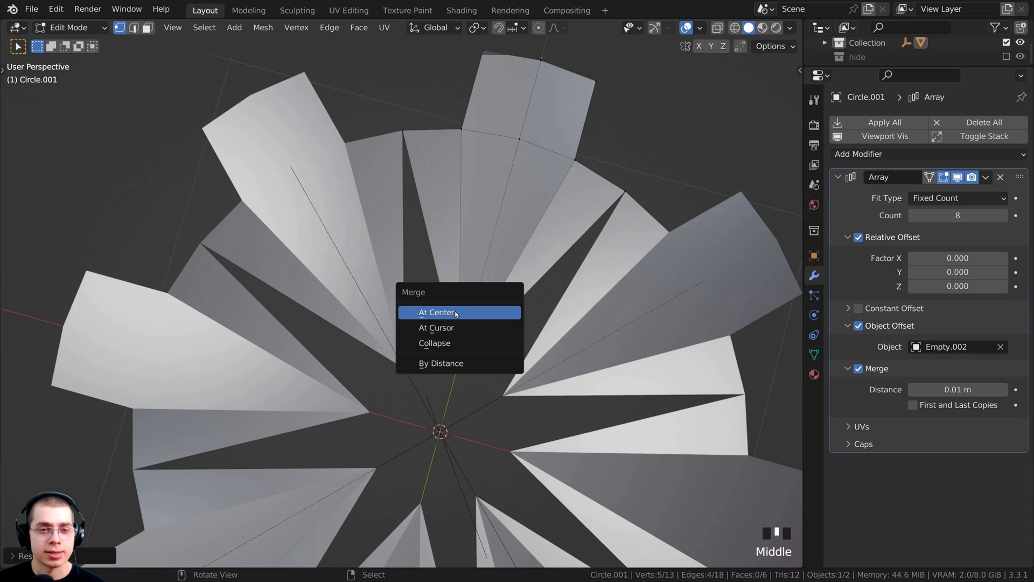
key("m")
scroll(459, 327, "up", 2)
Move the segment's pointed inner vertex along the Y axis until it is close to the gear's centre
key("g")
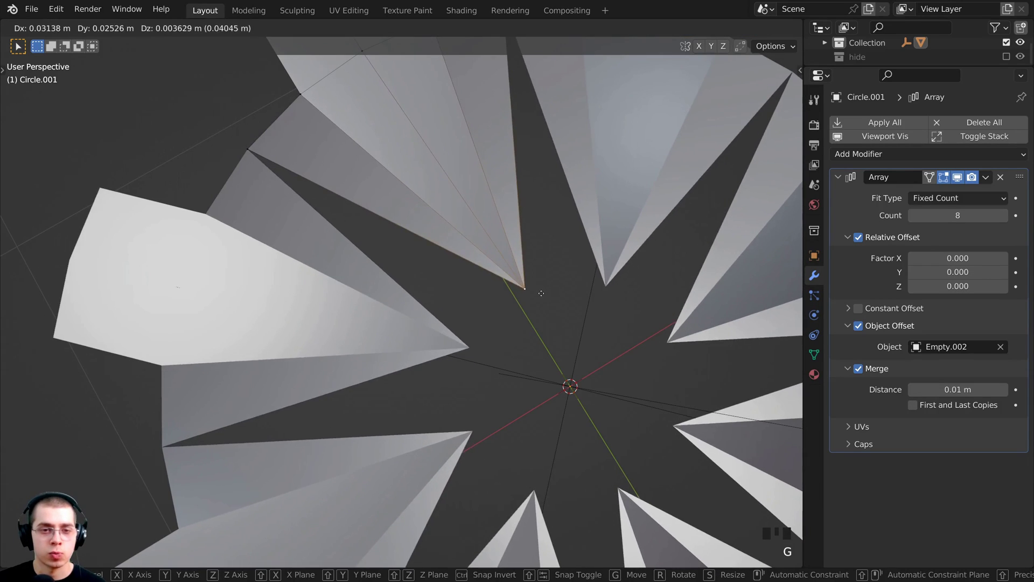
scroll(533, 301, "down", 3)
scroll(525, 323, "up", 2, "shift")
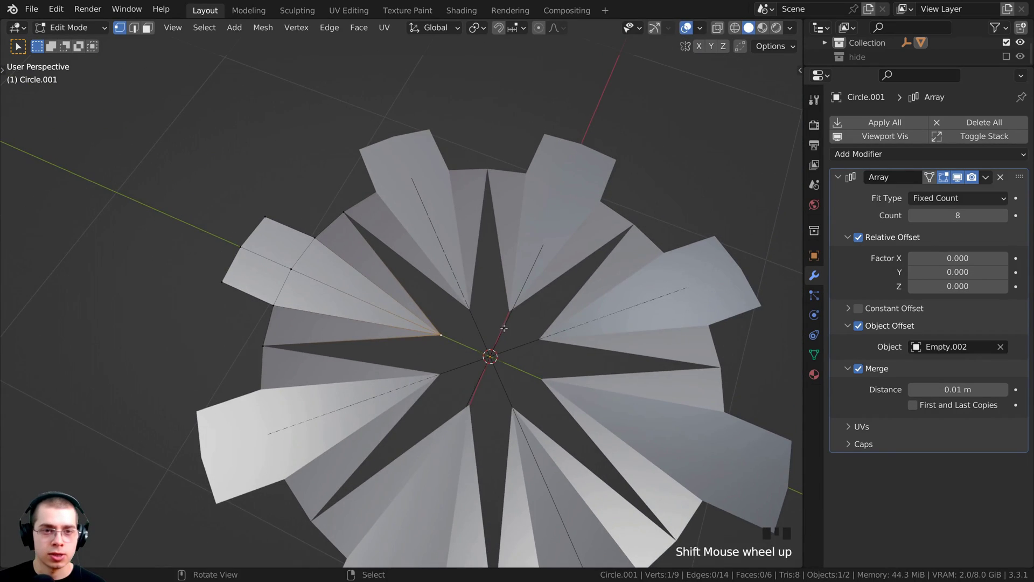
key("y")
scroll(560, 371, "up", 2)
left_click(601, 404)
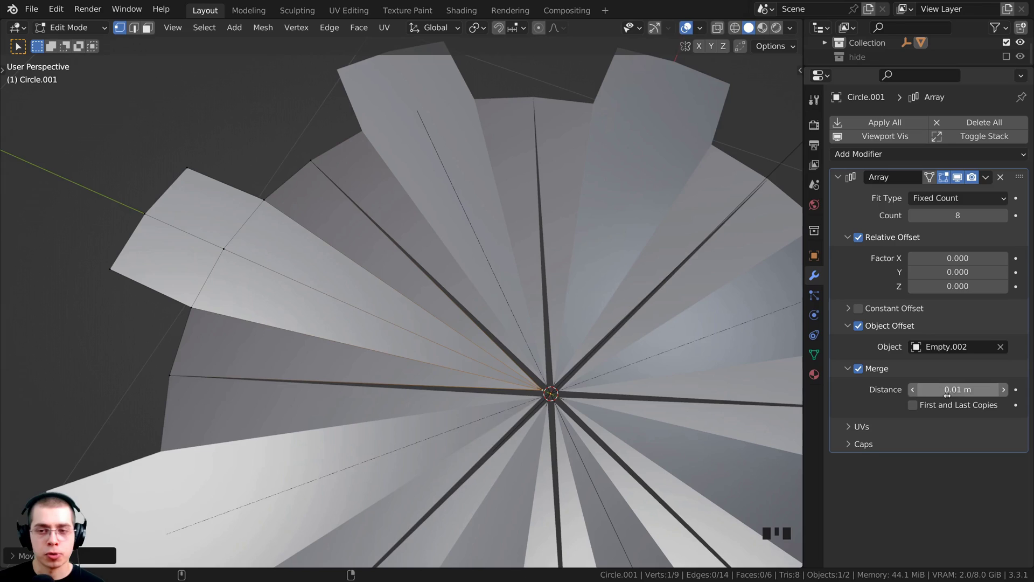
Set the Array modifier's merge distance to 0.058 m to join the neighbouring segments
left_click_drag(960, 390, 1027, 391, "shift")
scroll(569, 388, "down", 3)
middle_click_drag(569, 388, 409, 246)
scroll(620, 192, "up", 1)
Select the whole segment mesh and recalculate its normals so the gear's faces point the same way
key("a")
key("a")
key("a")
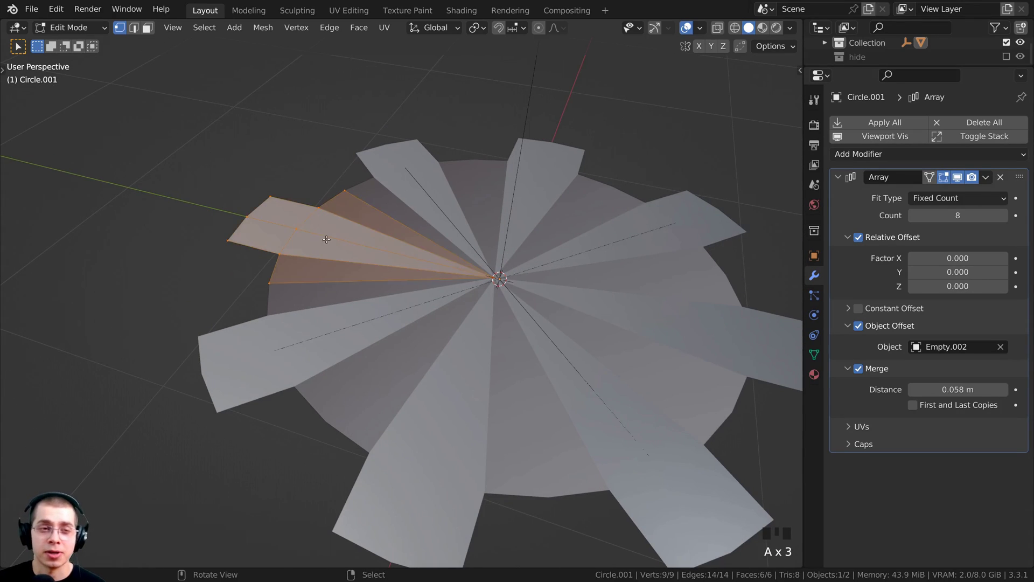
key("a")
key("a")
key("a")
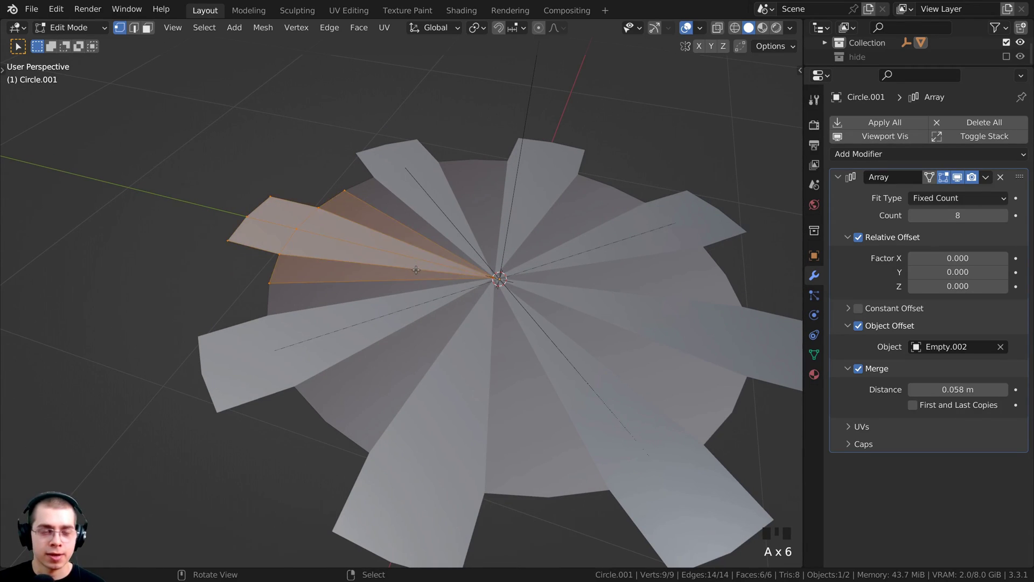
key("shift+n")
middle_click_drag(423, 275, 374, 305)
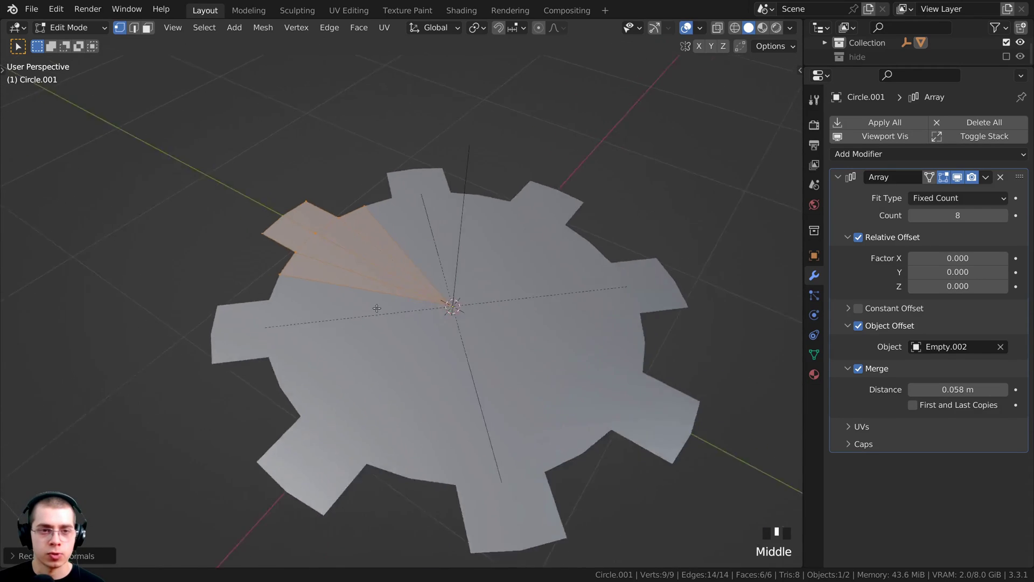
Undo the last change and move the segment's inner vertex along the Y axis onto the gear's centre
scroll(423, 339, "up", 3)
middle_click_drag(422, 340, 453, 384)
scroll(453, 385, "down", 5)
key("ctrl+z")
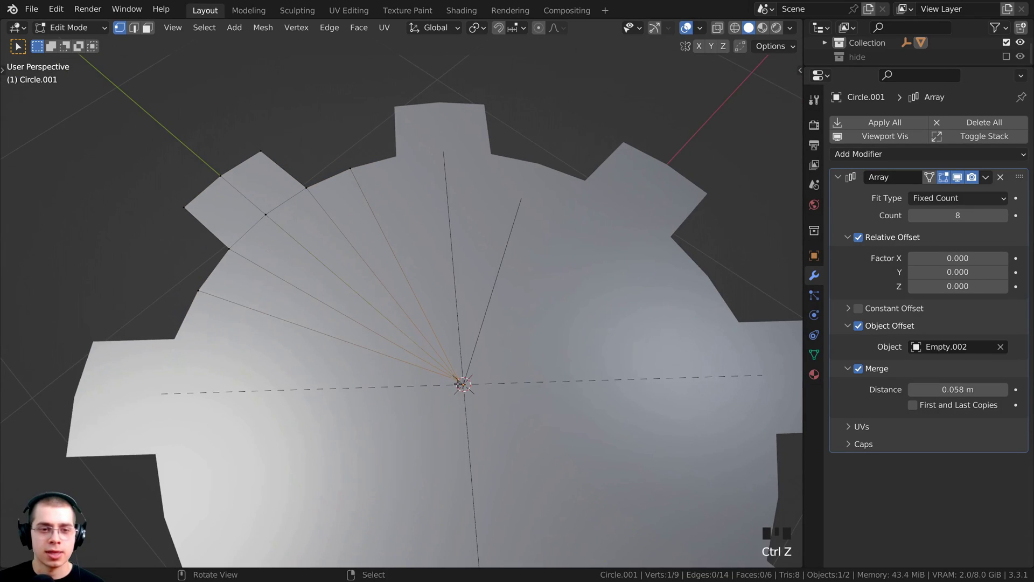
key("g")
key("y")
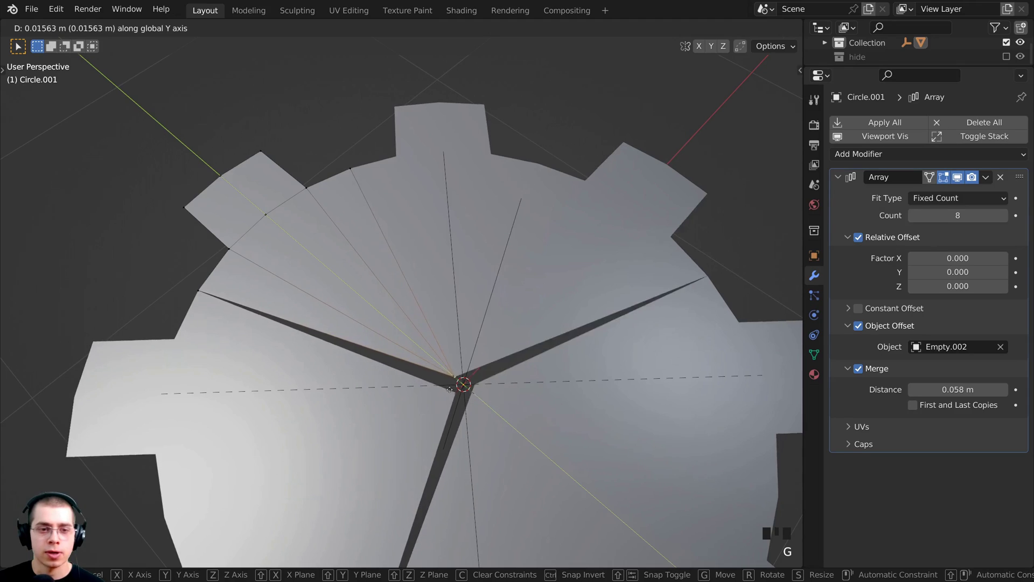
left_click(461, 383)
Extrude the whole segment upward to give the gear thickness, and return to Object Mode with nothing selected
key("a")
middle_click_drag(461, 383, 538, 323, "shift")
key("a")
key("a")
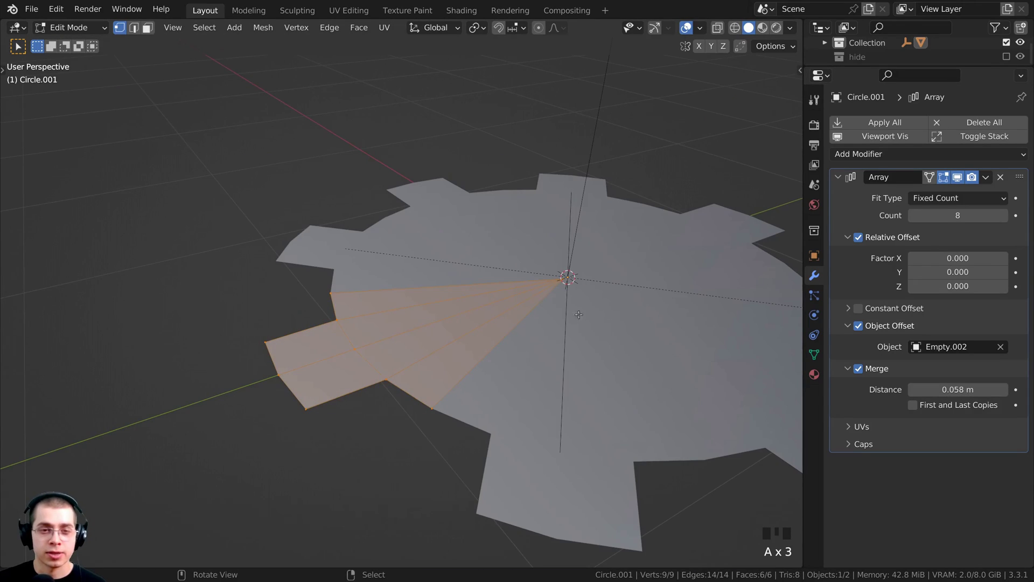
key("e")
left_click(624, 363)
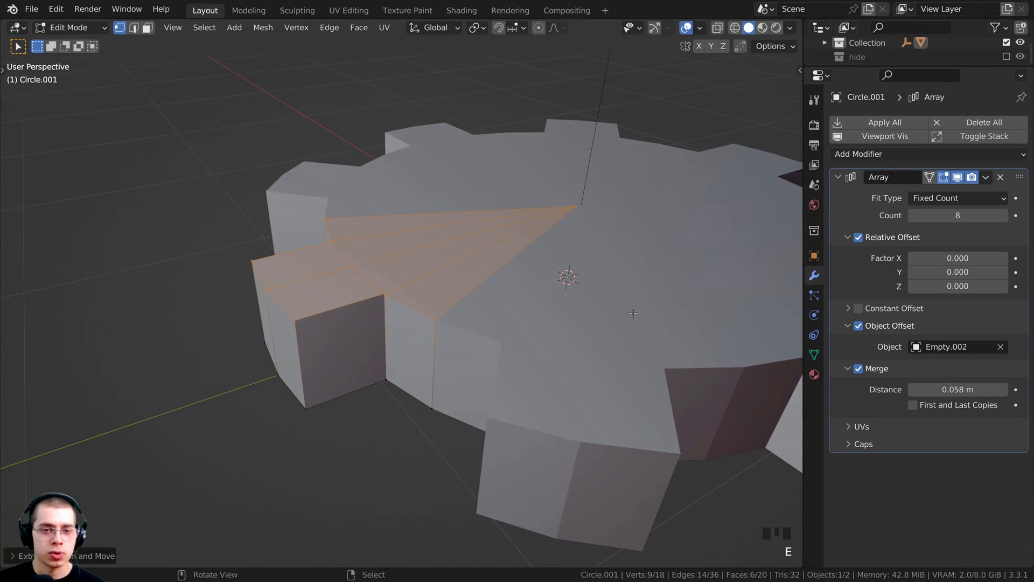
key("Tab")
scroll(630, 388, "down", 2)
key("a")
middle_click_drag(633, 405, 512, 386)
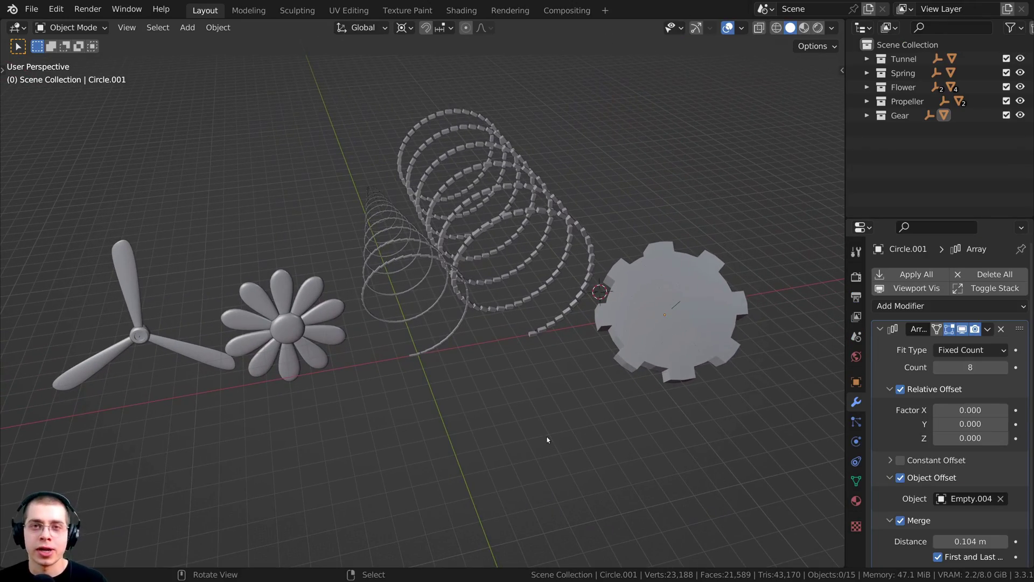
middle_click_drag(548, 439, 565, 410)
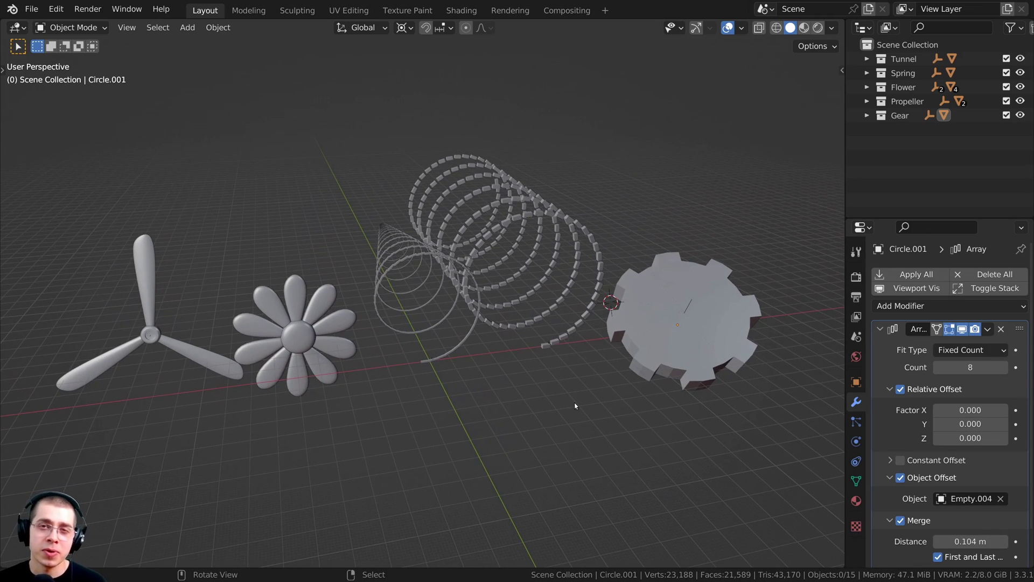